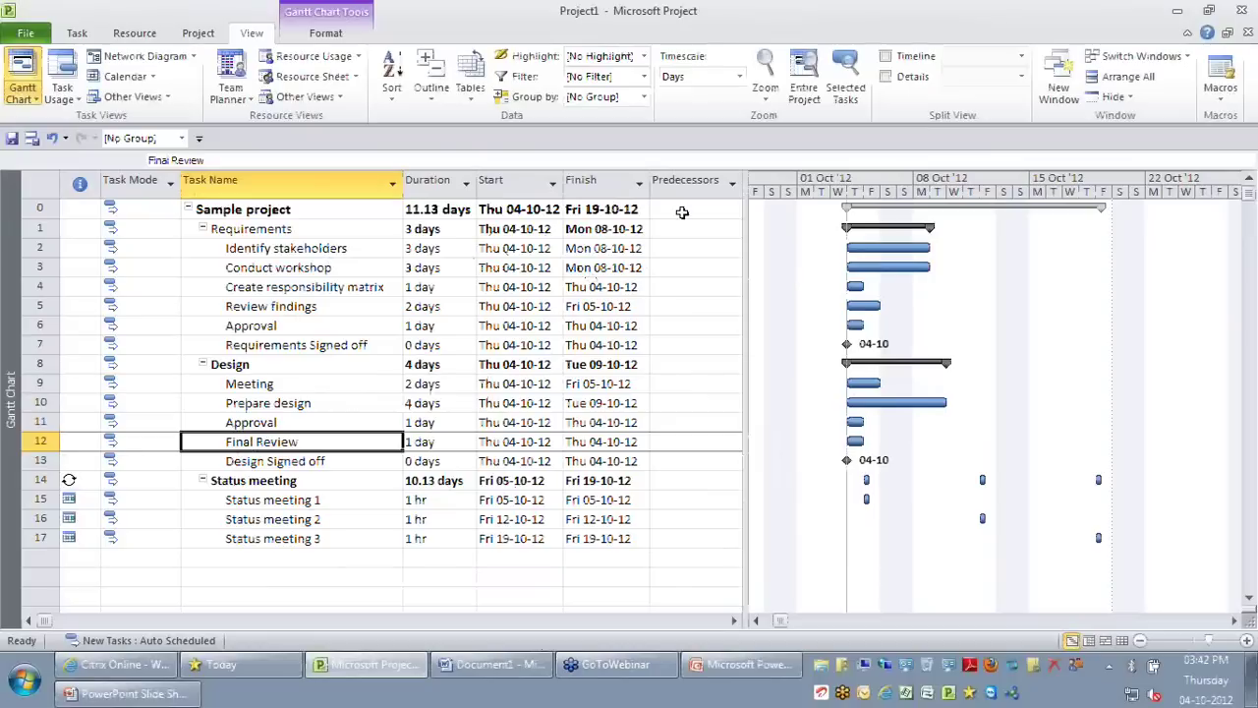
Widen the task table slightly beyond the Predecessors column
left_click(680, 183)
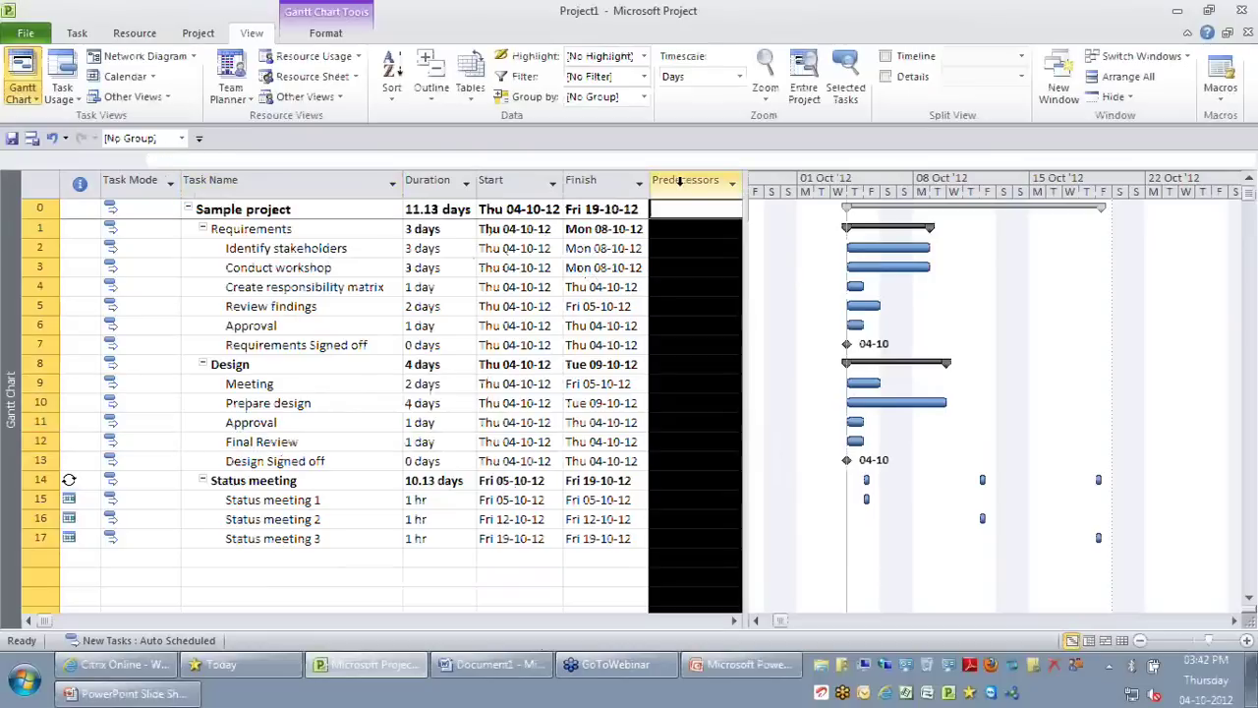
left_click(694, 301)
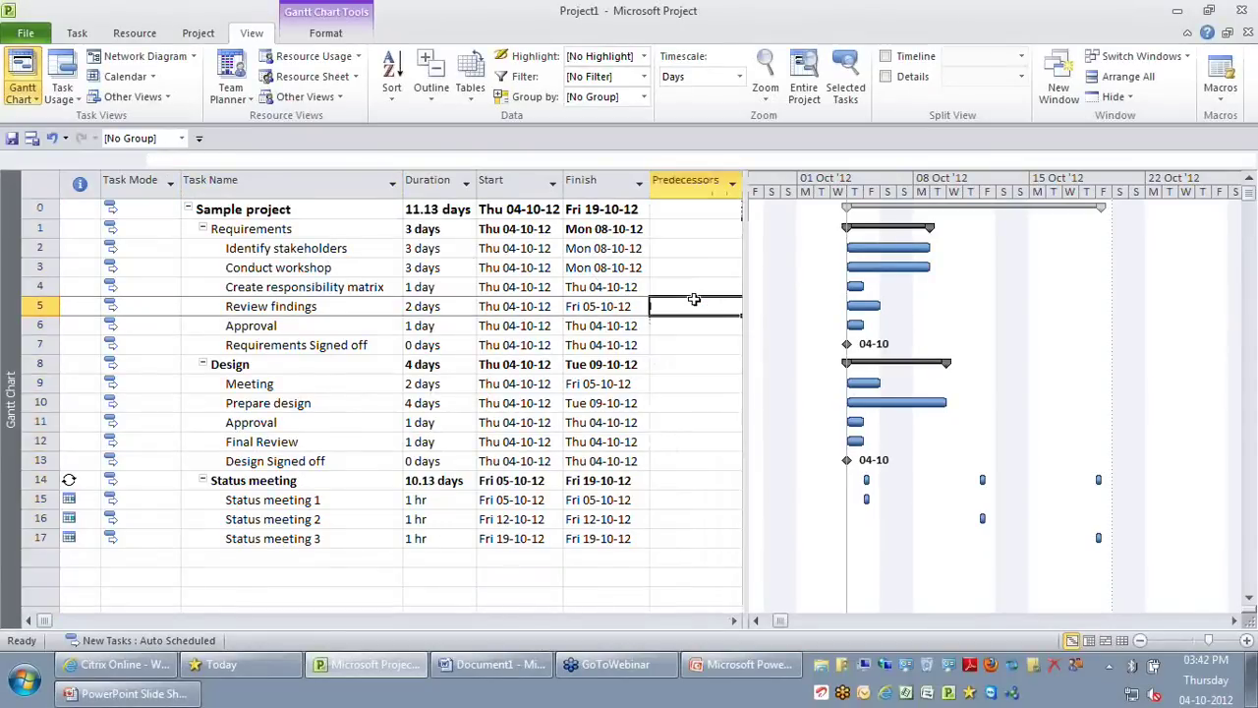
left_click_drag(747, 275, 775, 273)
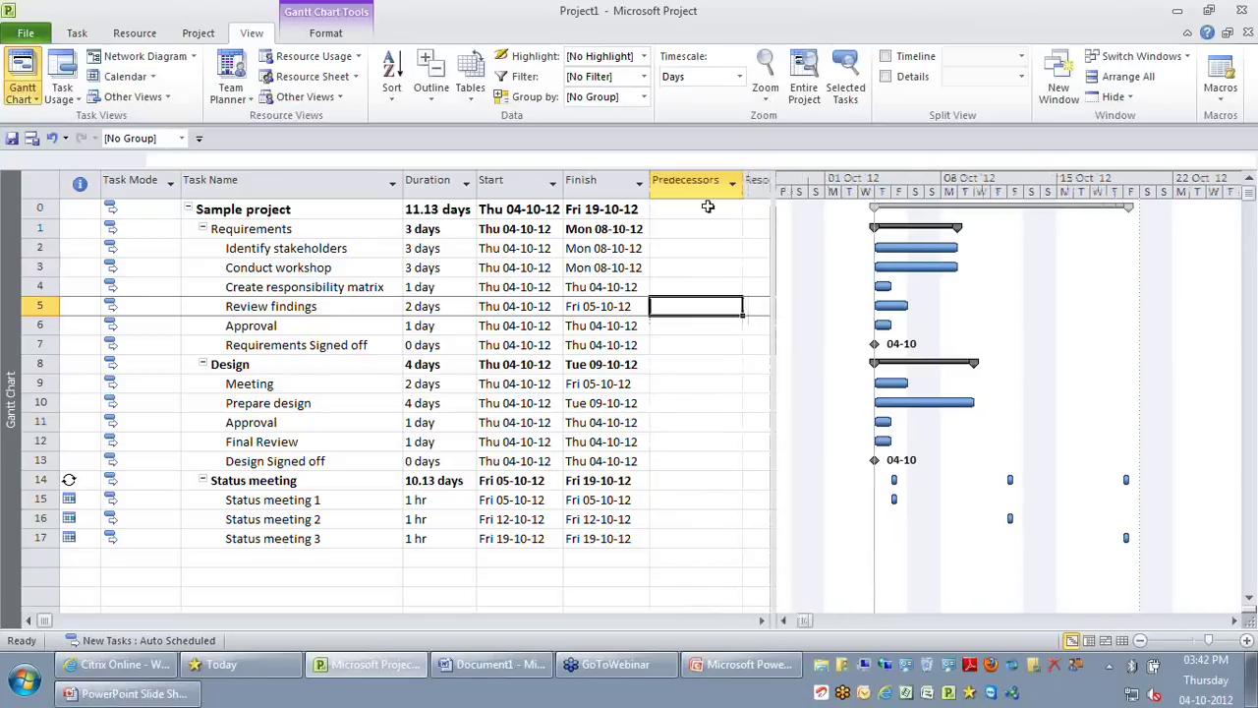
left_click(694, 180)
left_click(716, 326)
Set task 2, Identify stakeholders, as the predecessor of the Conduct workshop task
left_click(251, 267)
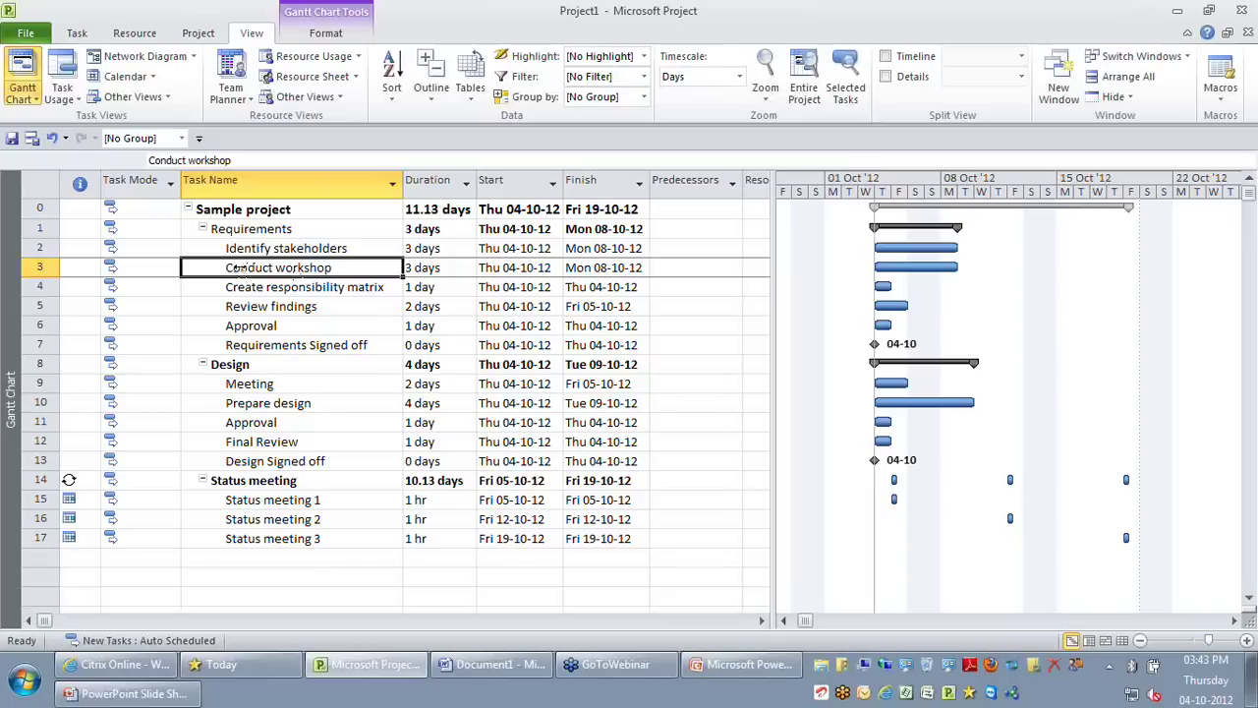
left_click(239, 248)
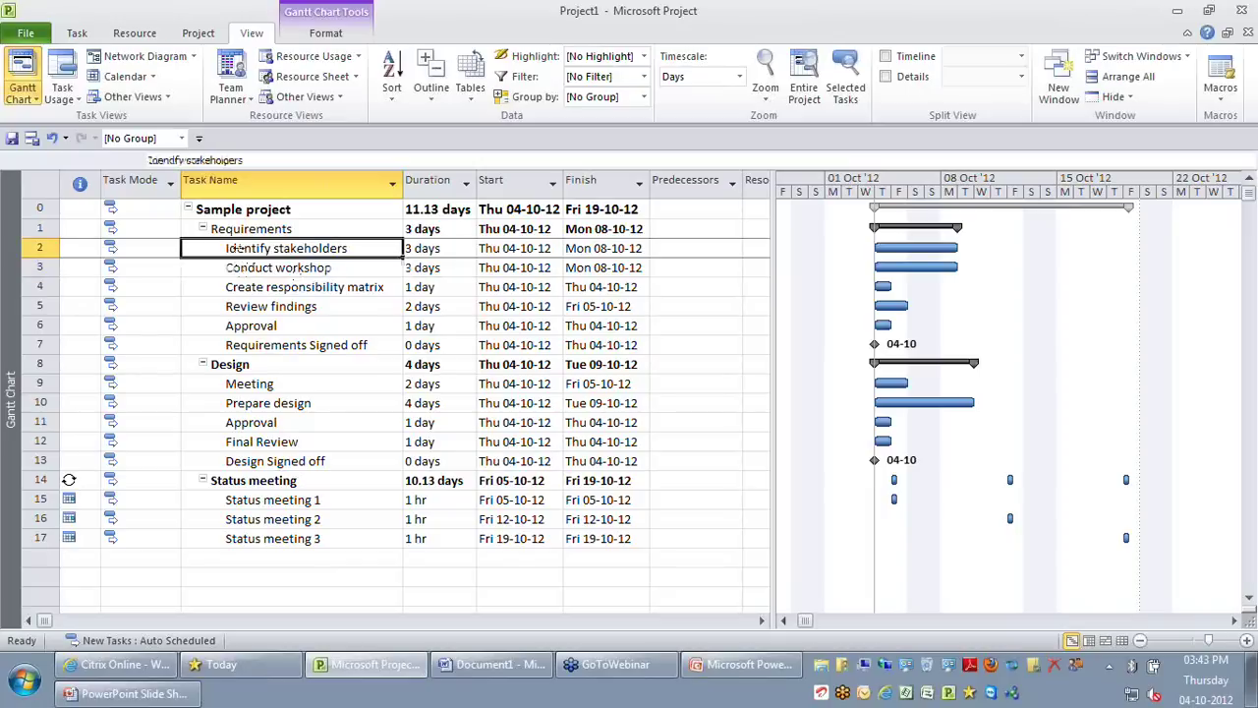
left_click(233, 270)
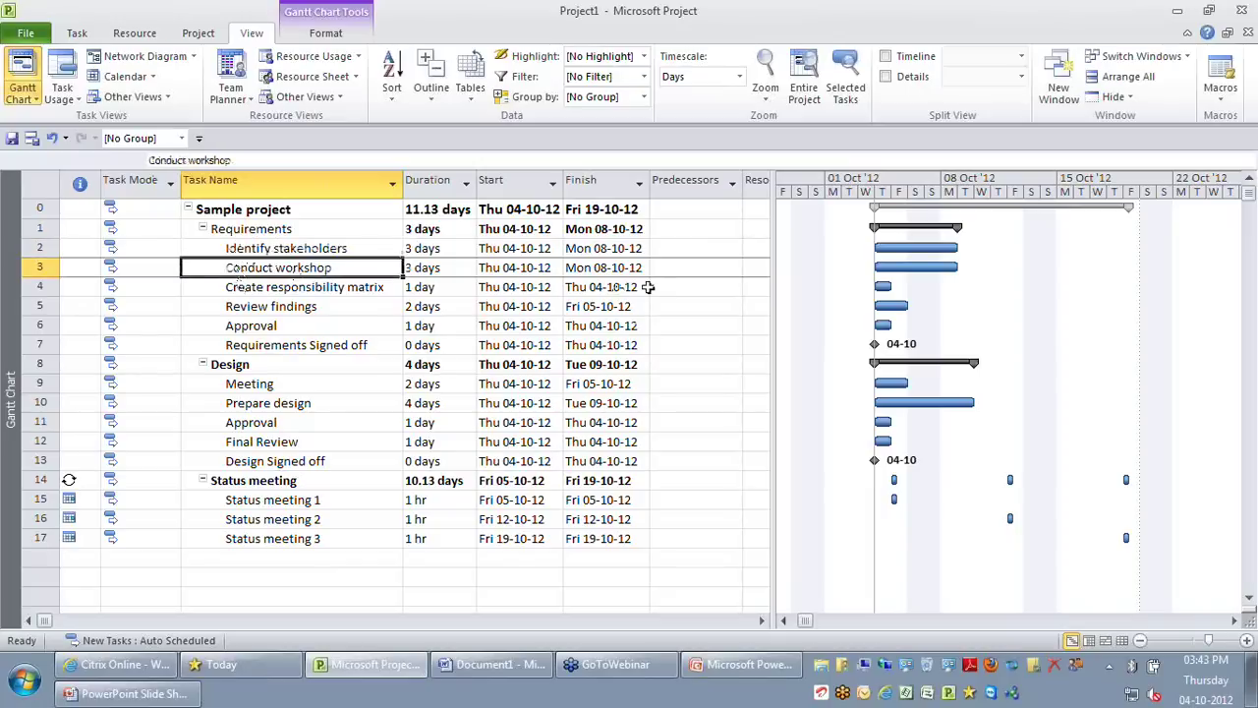
left_click(677, 269)
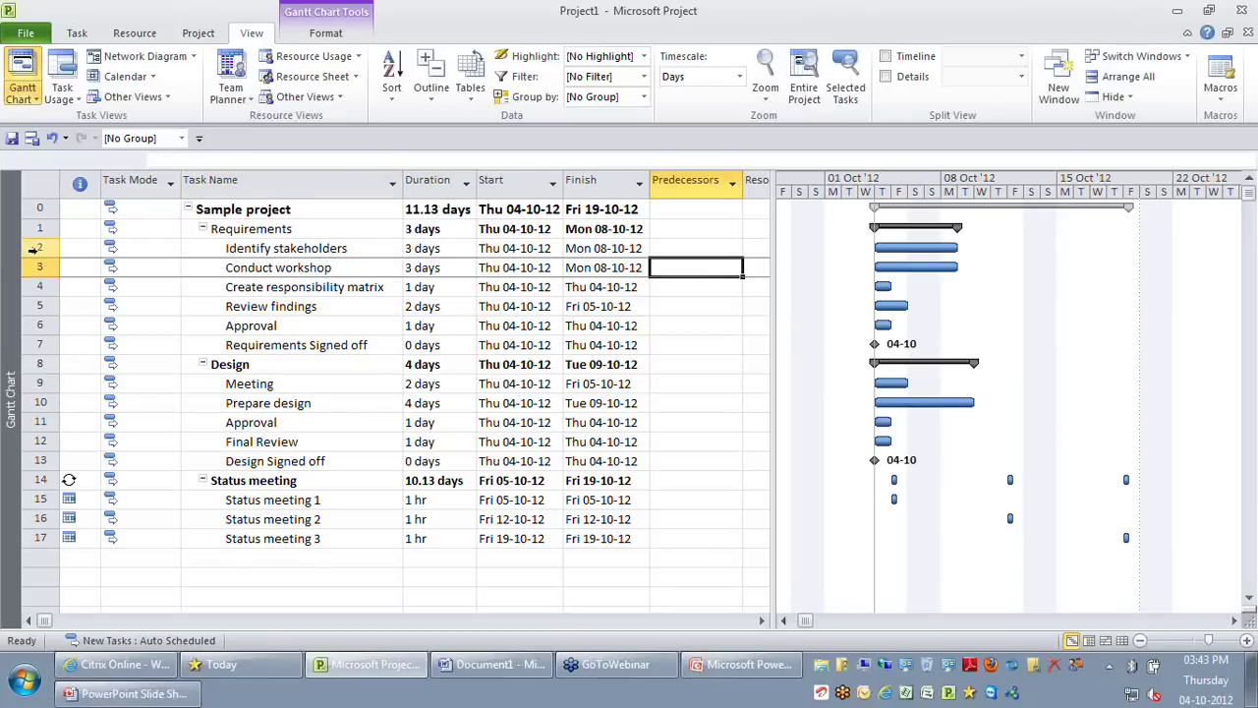
type("2")
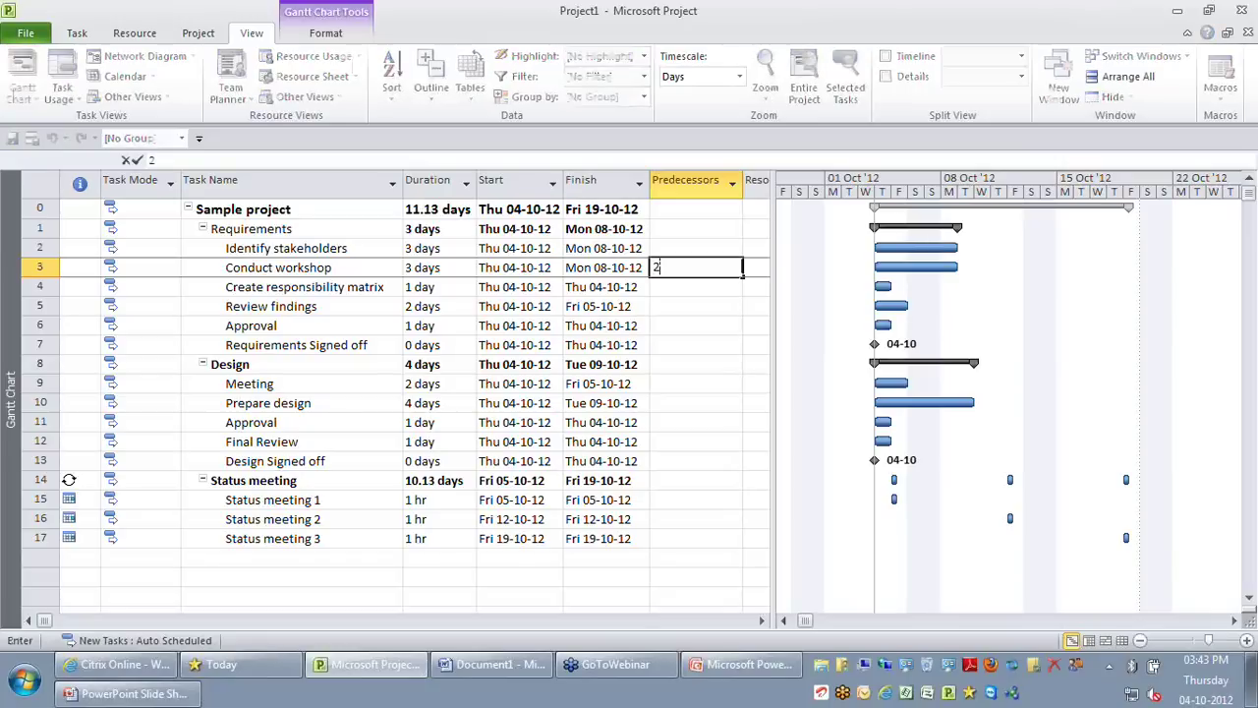
left_click(666, 289)
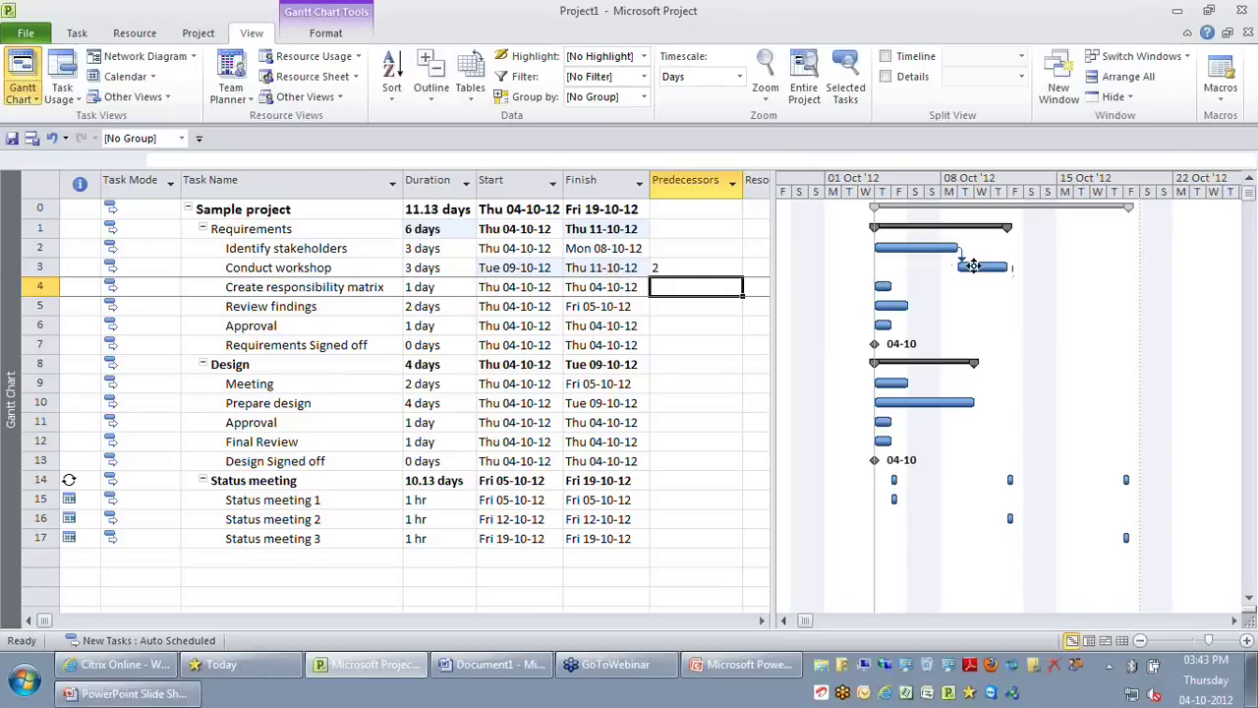
left_click_drag(972, 267, 977, 274)
left_click(679, 267)
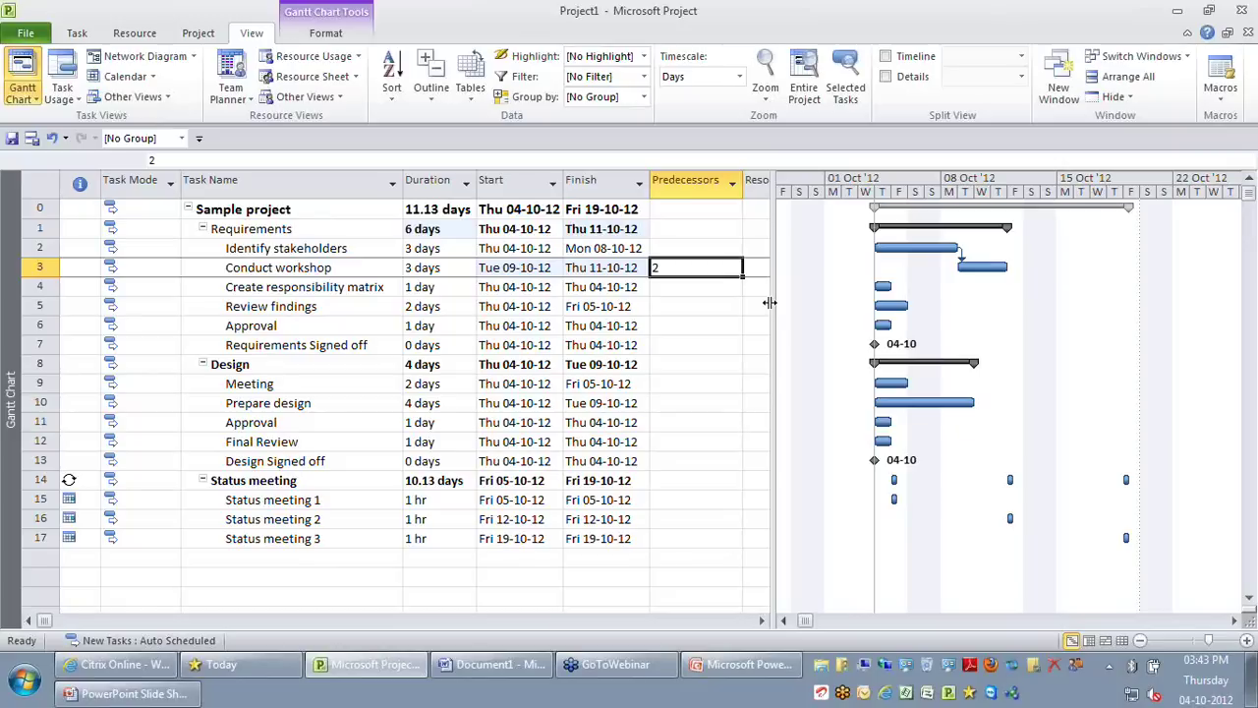
Set task 2 as the predecessor of the Create responsibility matrix task
left_click(355, 287)
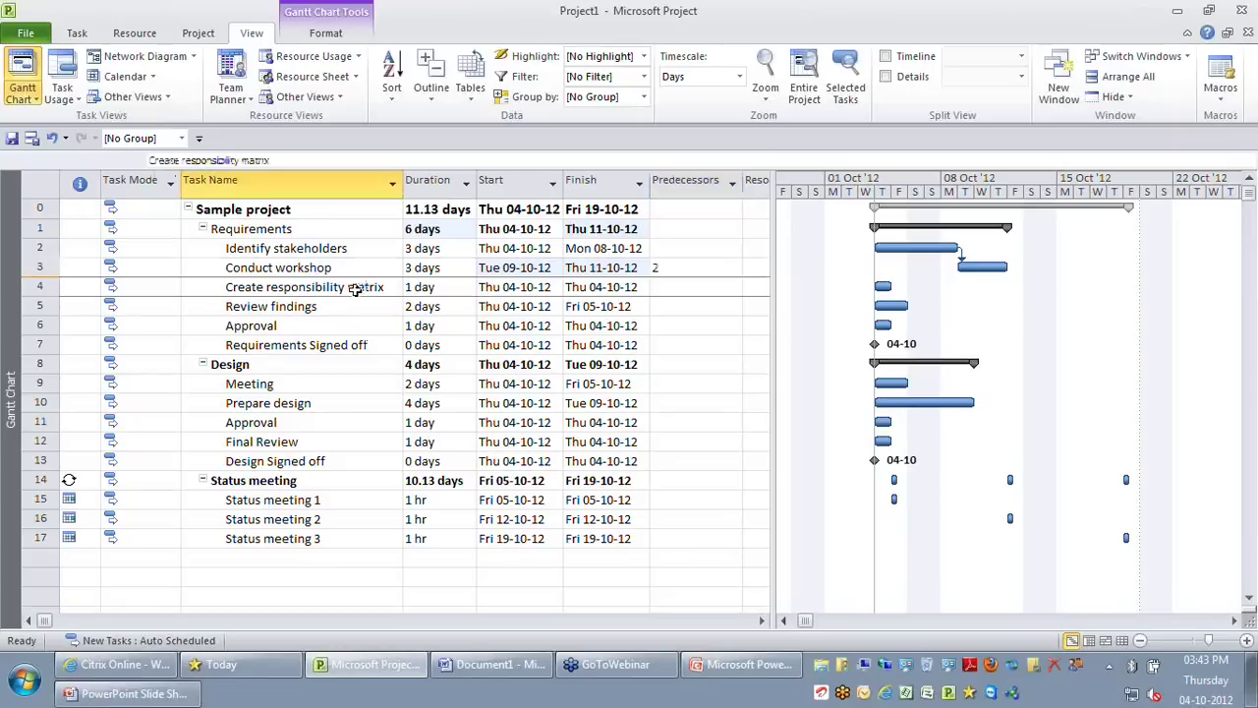
left_click(683, 286)
type("2")
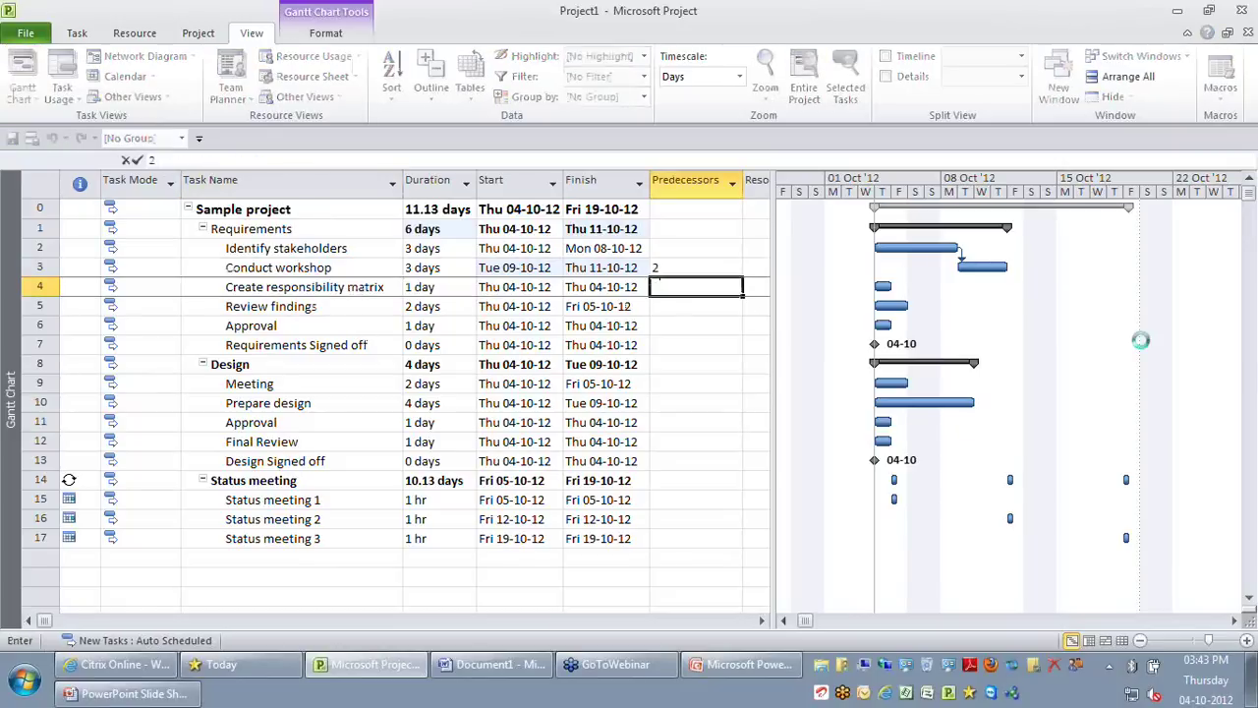
key("Return")
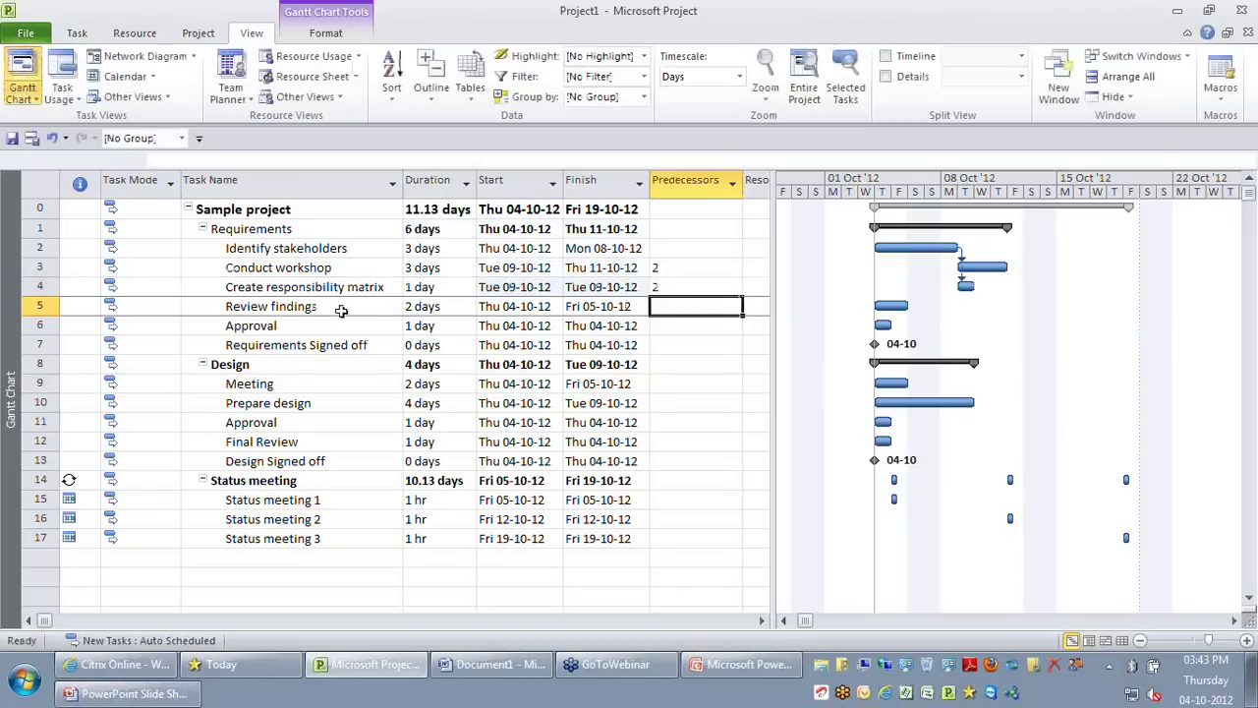
In the task information of Review findings, add Conduct workshop and Create responsibility matrix as predecessors
left_click(276, 271)
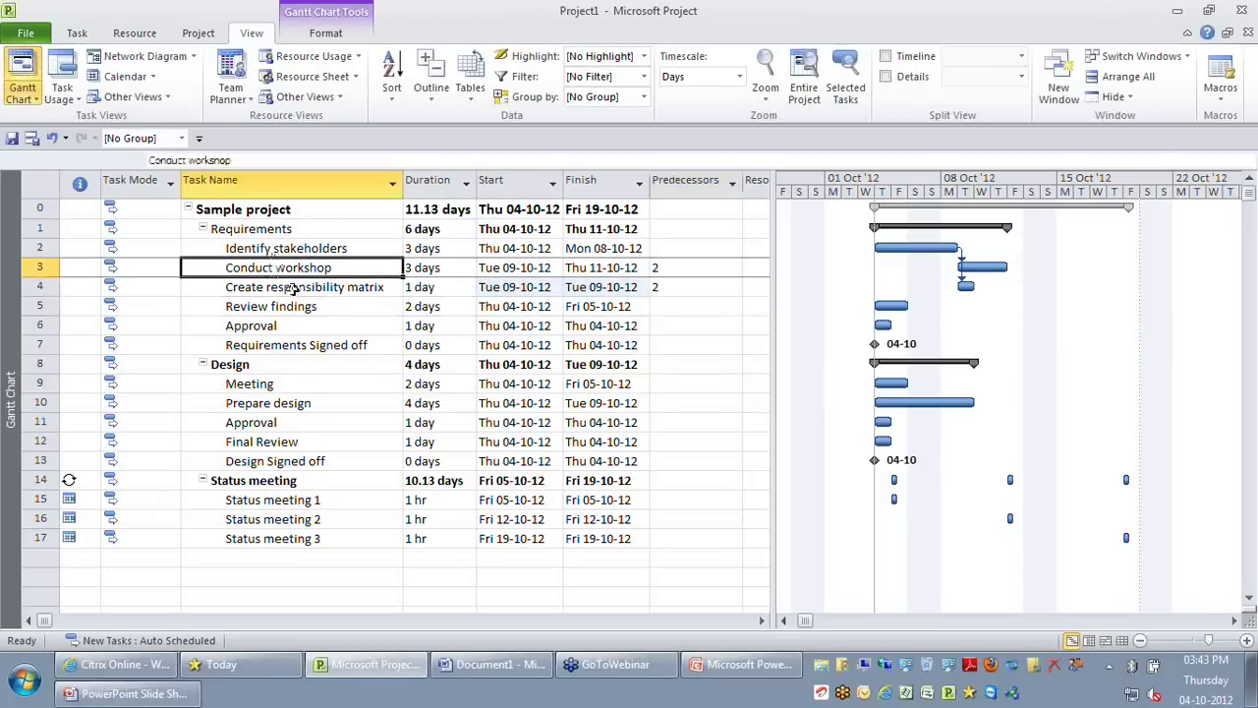
left_click(292, 288)
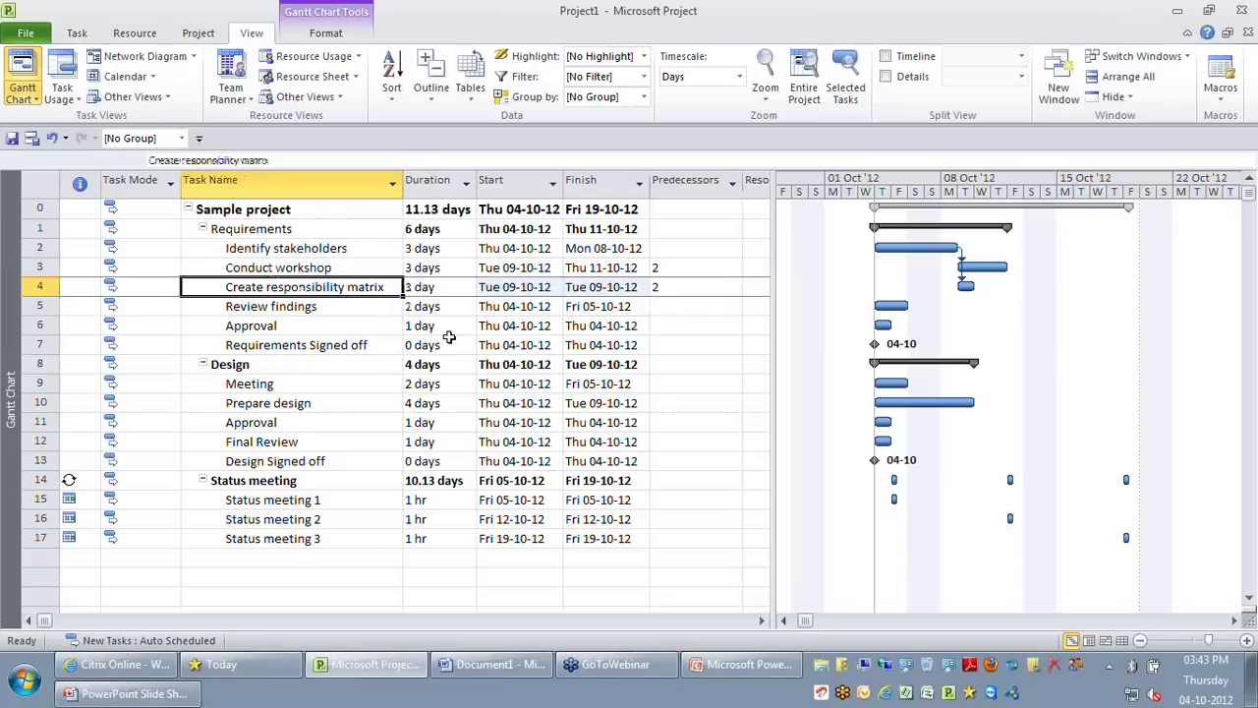
left_click(676, 305)
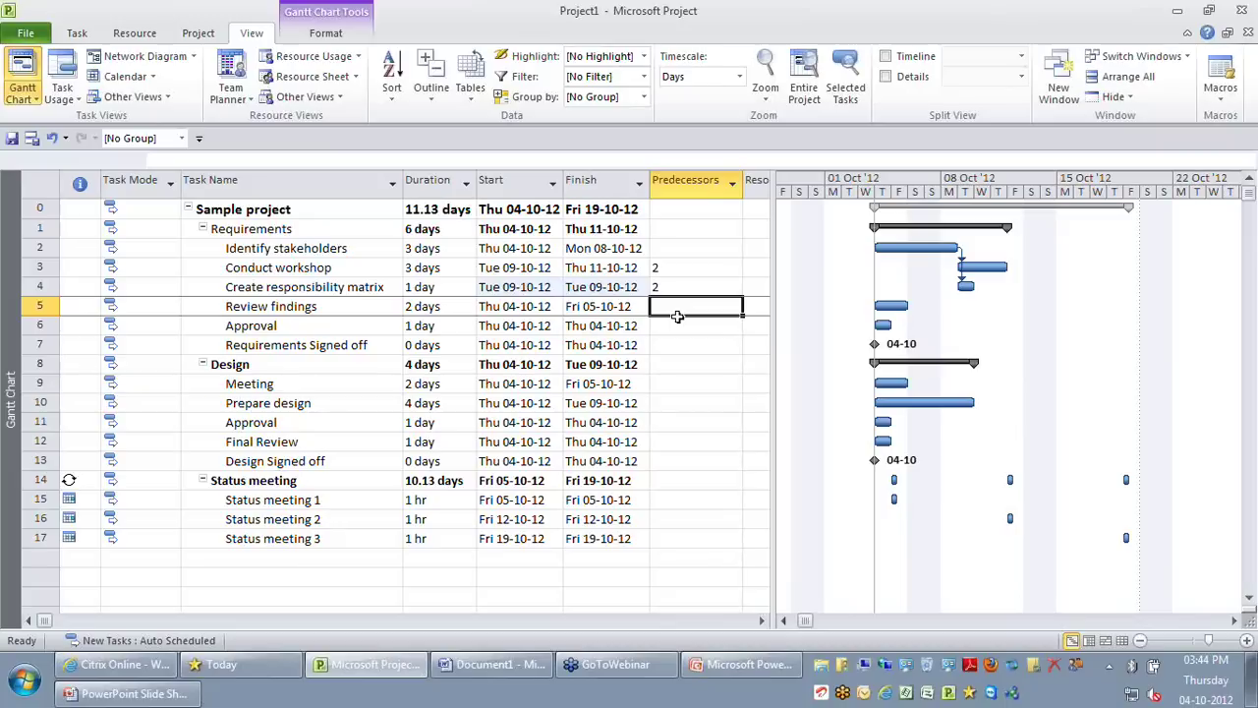
left_click(334, 307)
double_click(334, 308)
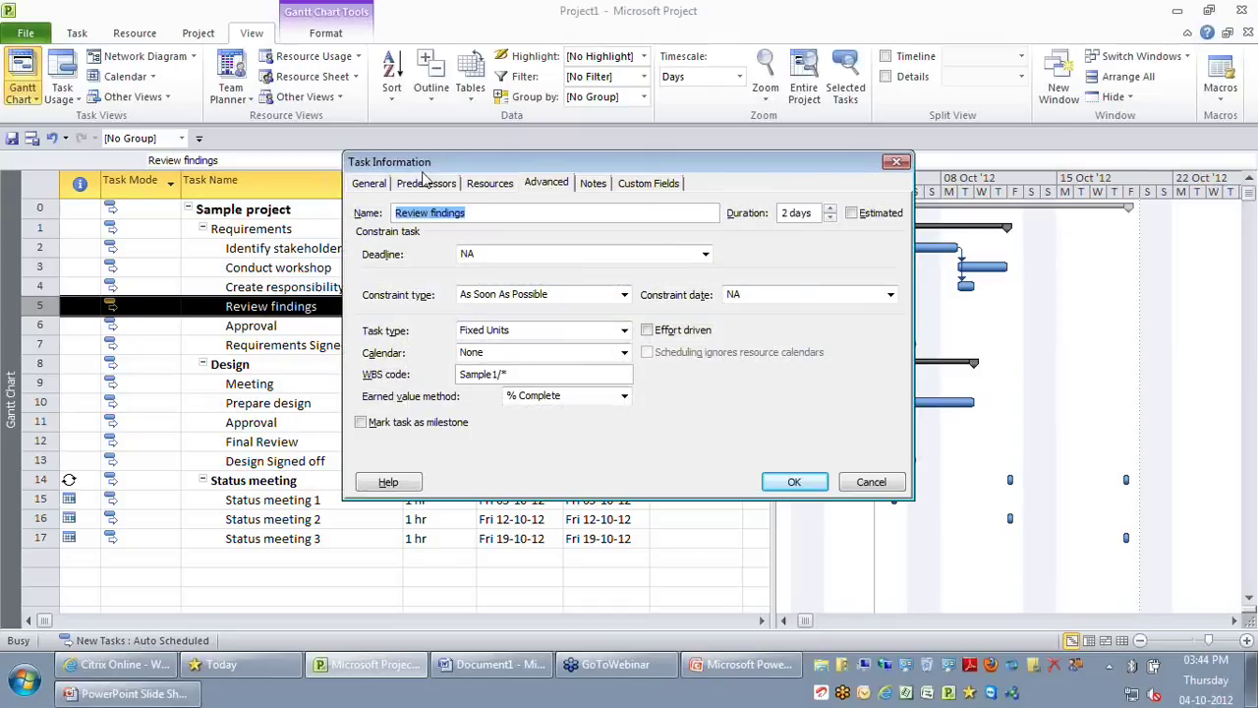
left_click(425, 183)
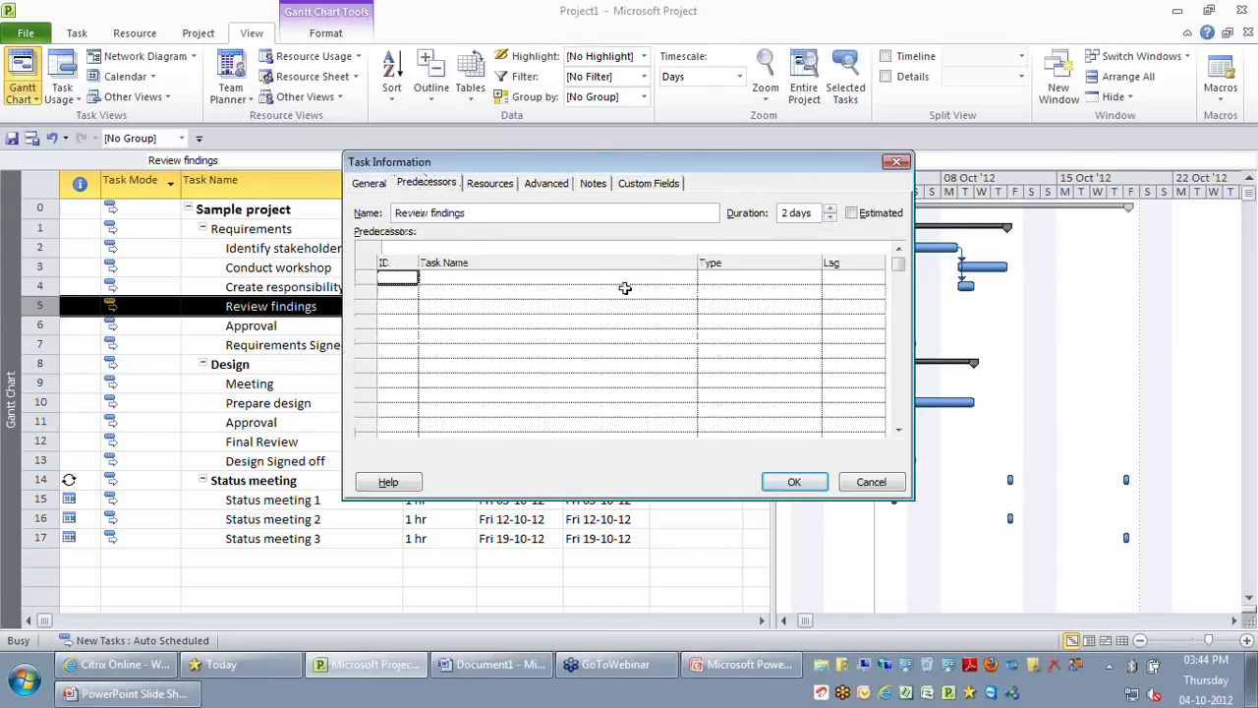
left_click(623, 284)
left_click(691, 282)
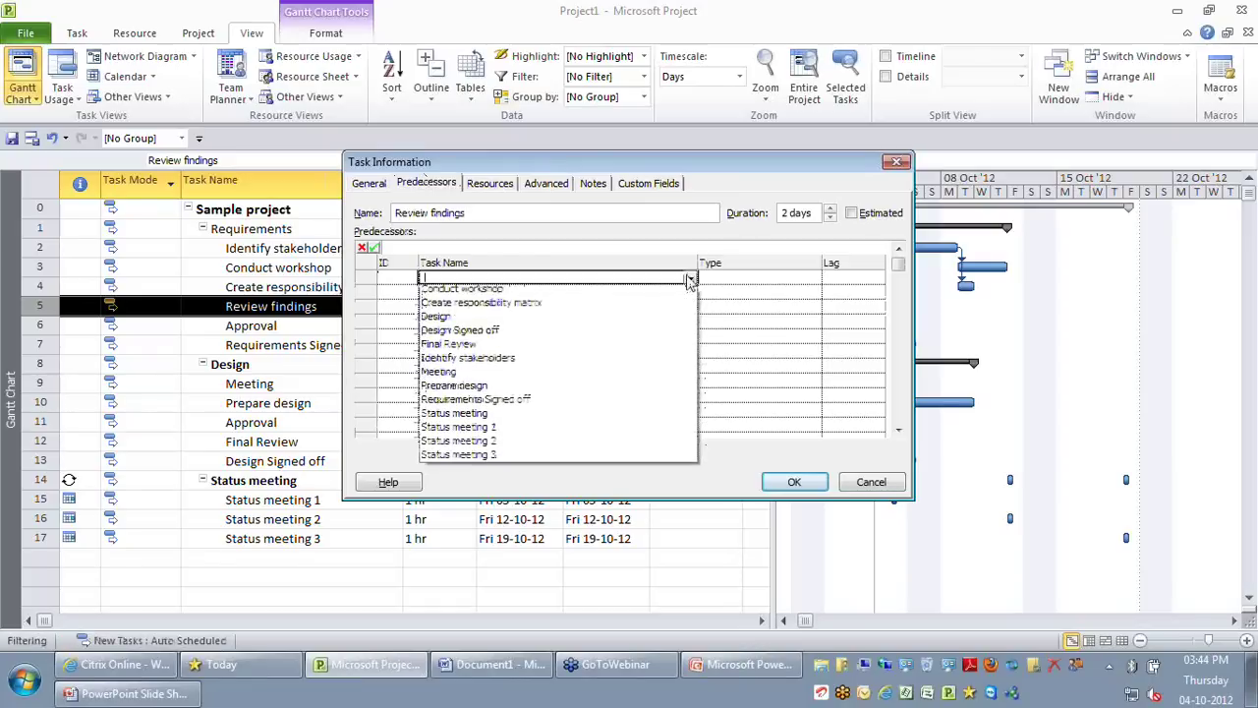
left_click(665, 320)
left_click(691, 293)
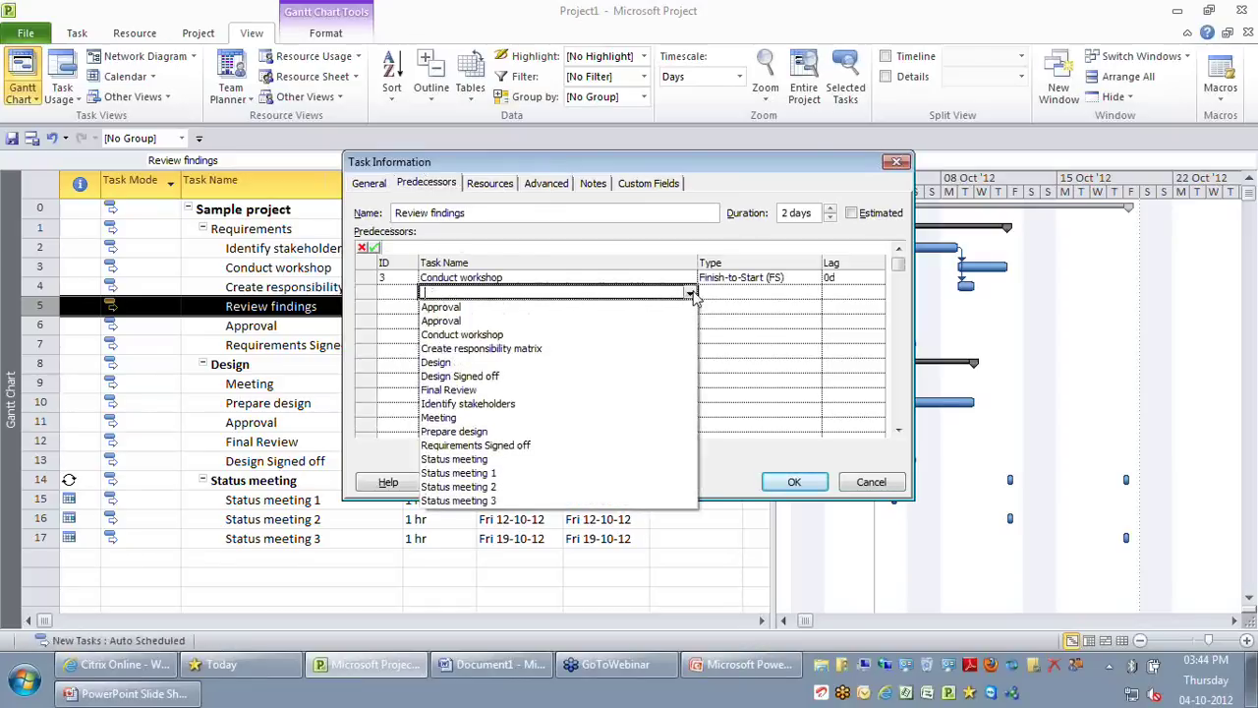
left_click(659, 348)
left_click(590, 350)
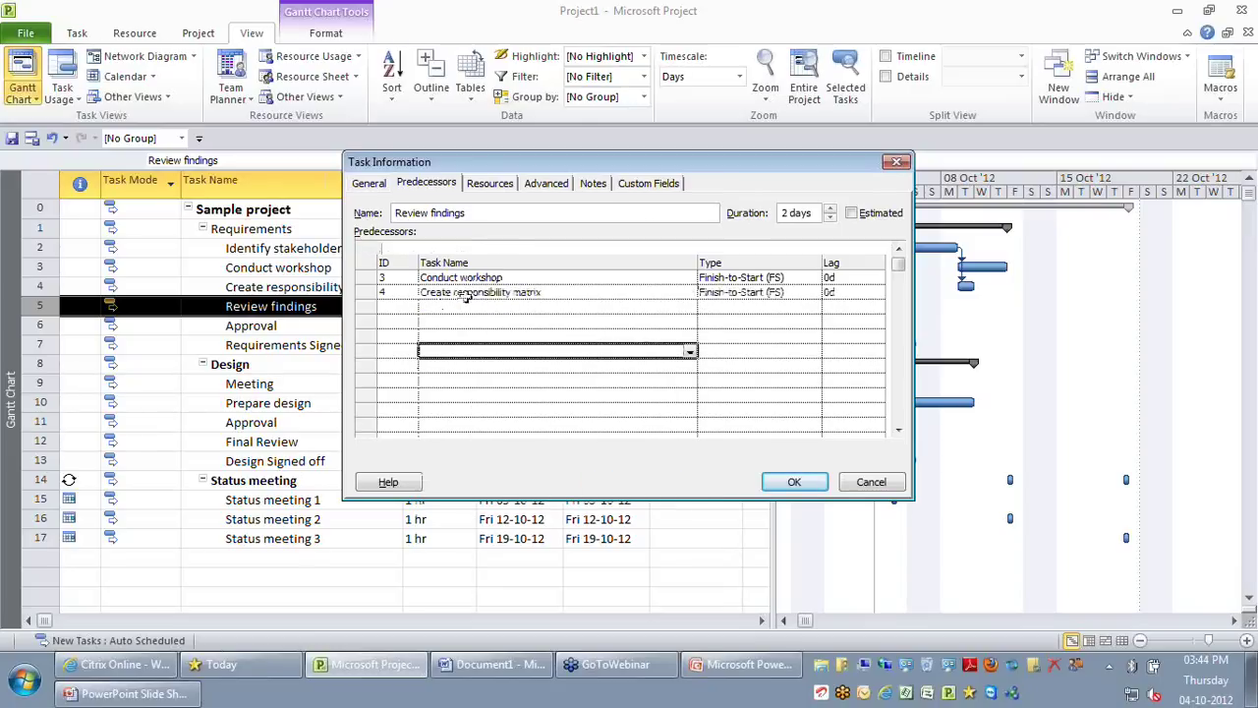
Try the (None) link type for the Create responsibility matrix predecessor and set it back to Finish-to-Start (FS)
left_click_drag(678, 177, 638, 337)
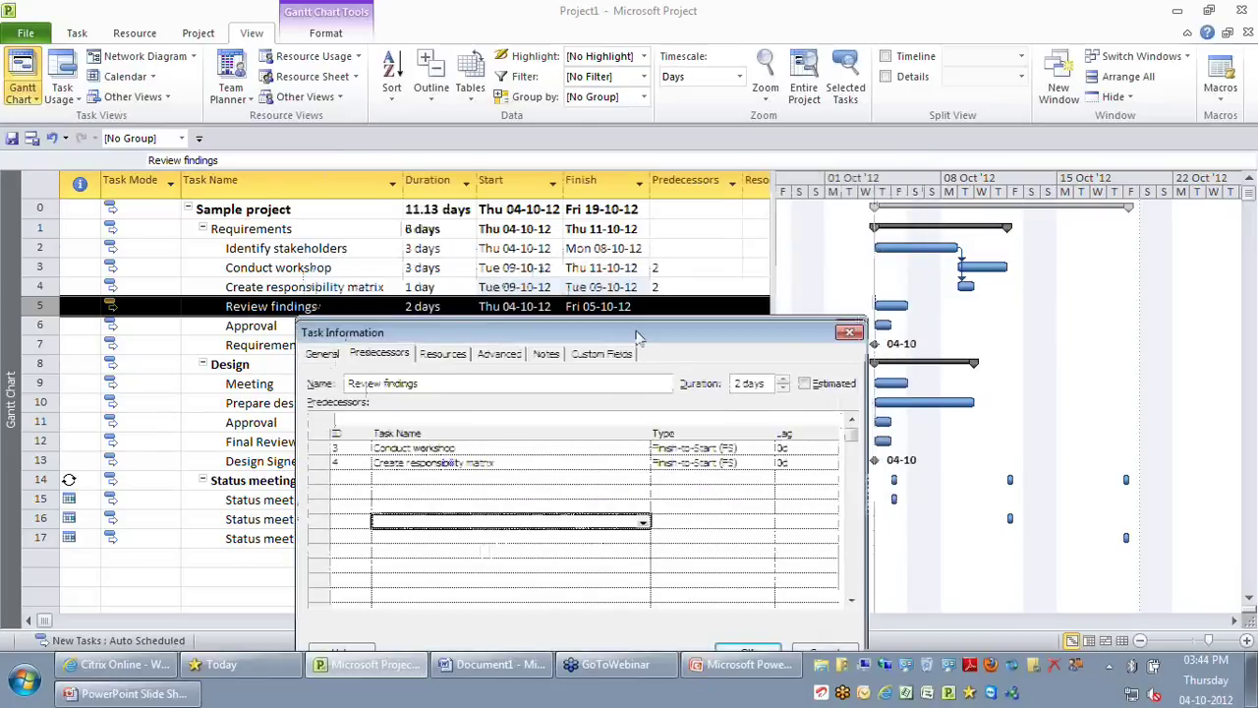
left_click_drag(637, 337, 599, 325)
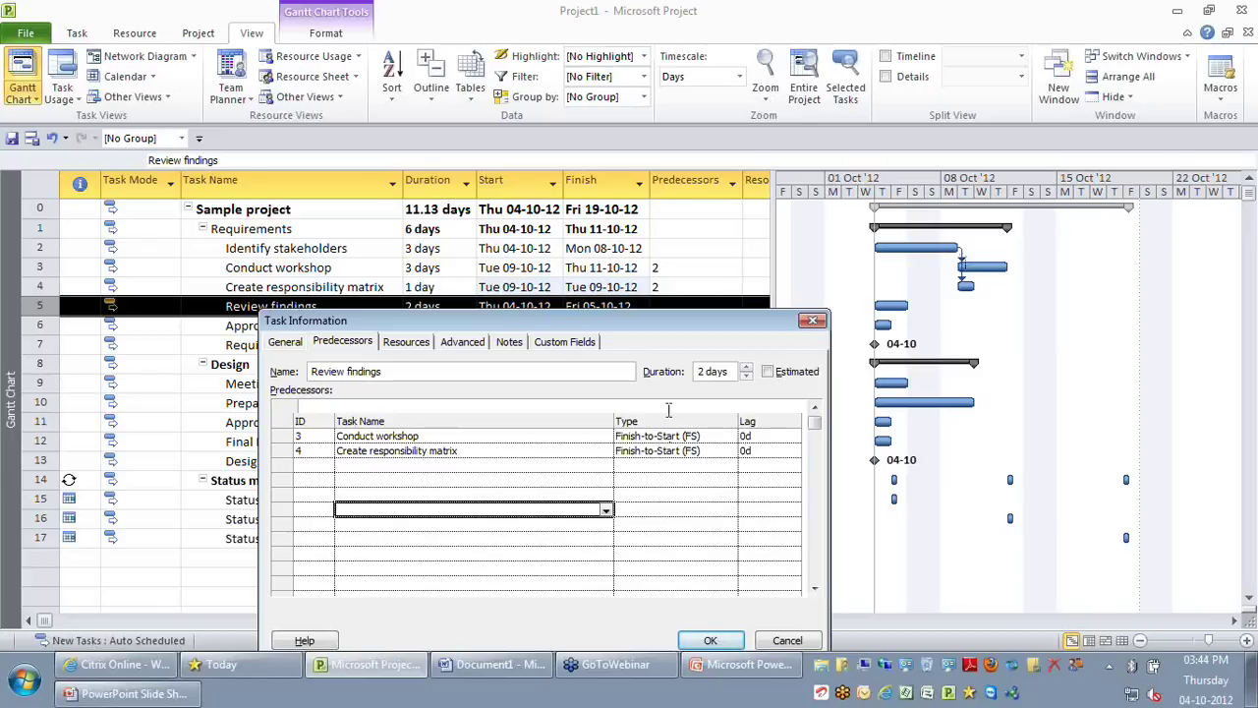
left_click_drag(662, 320, 575, 187)
left_click(625, 319)
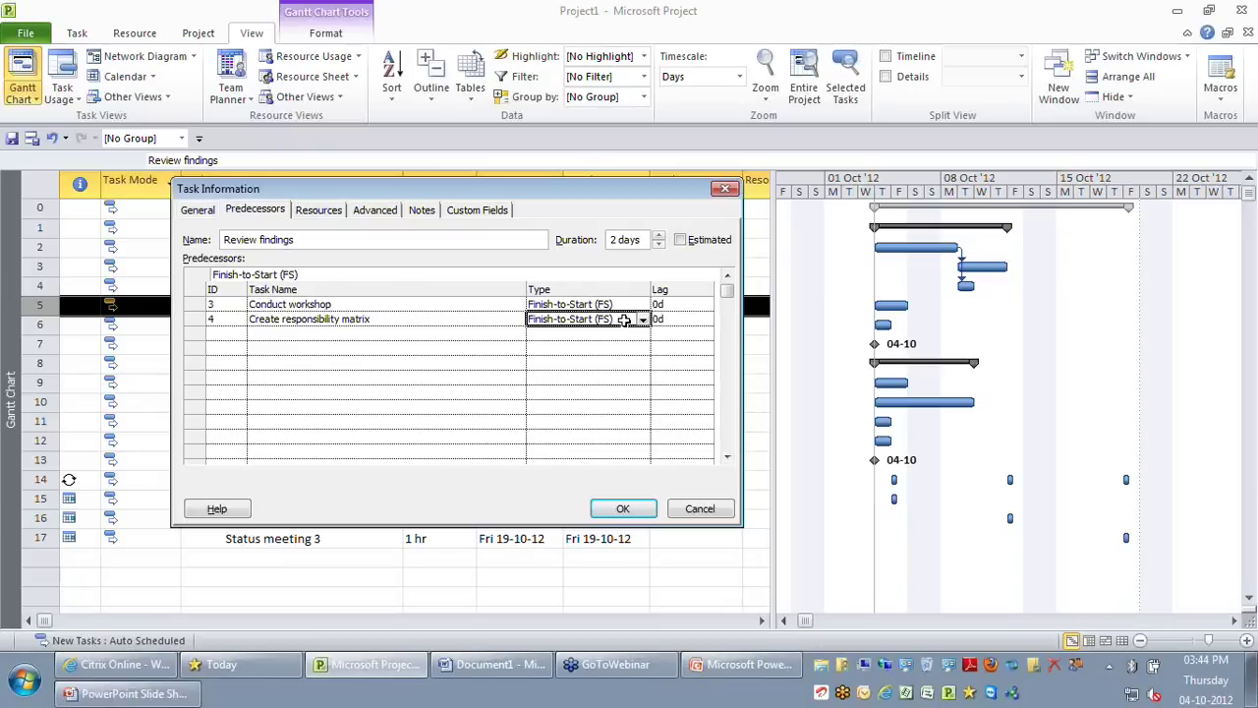
left_click(643, 320)
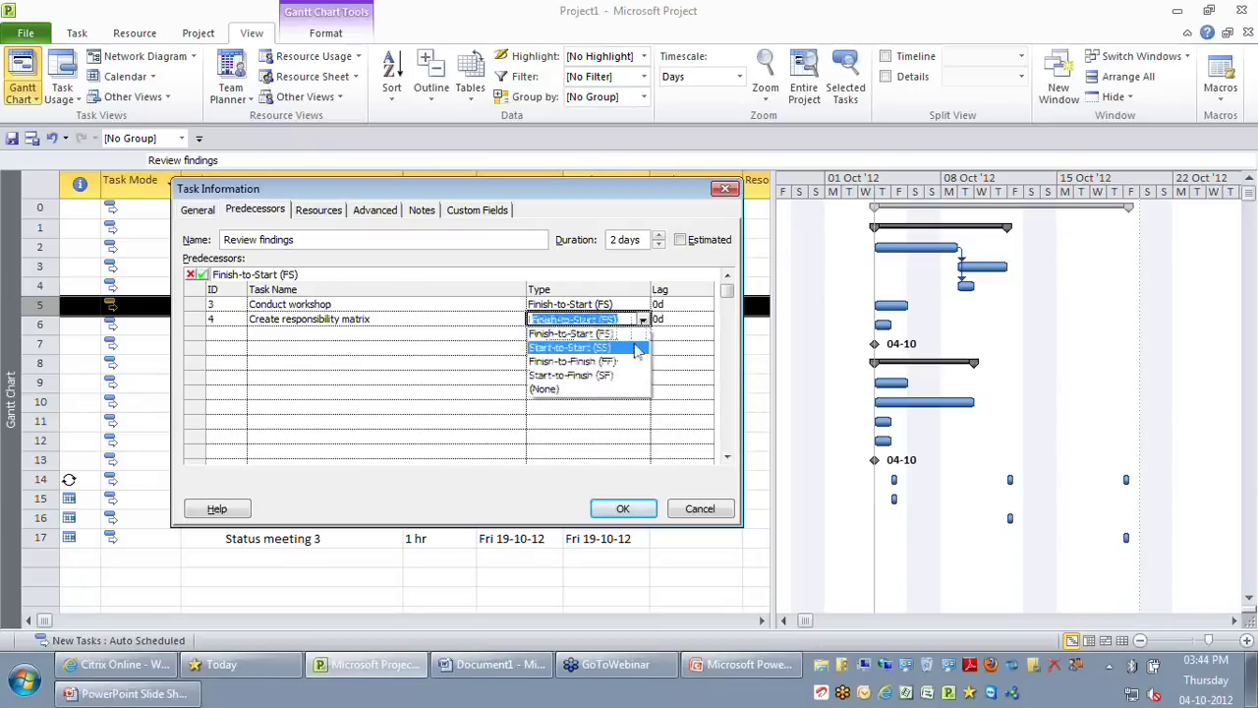
left_click(622, 391)
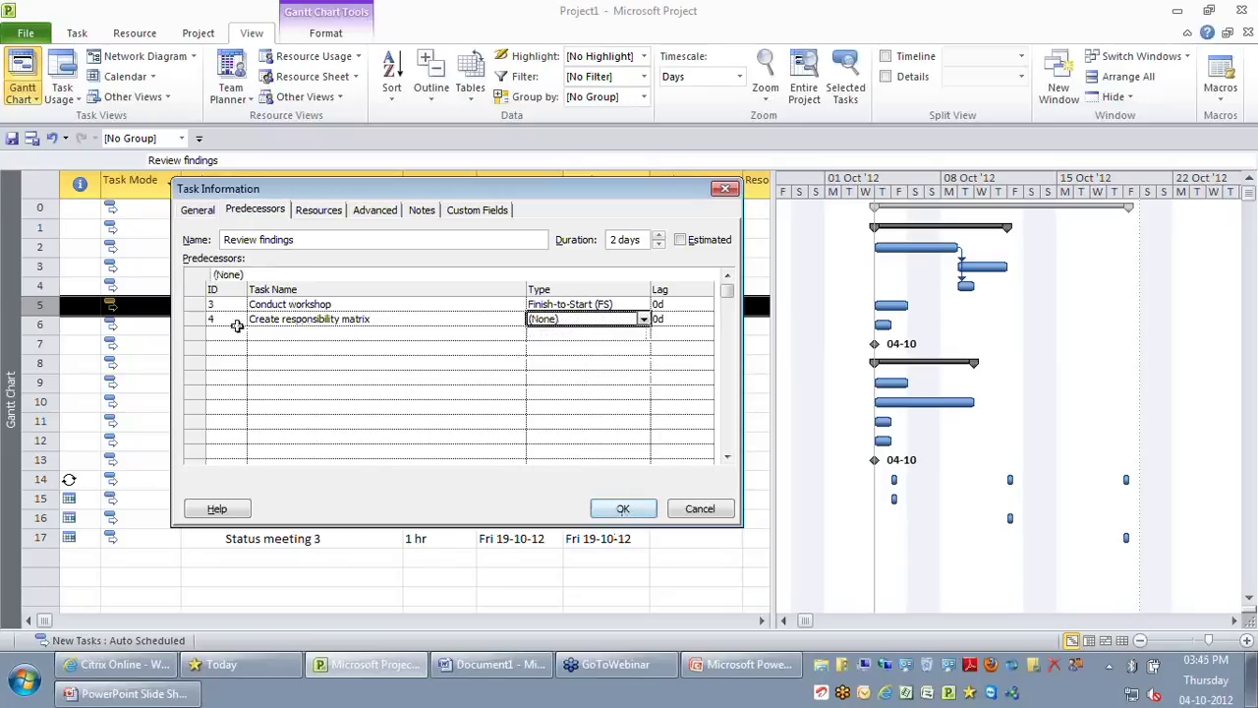
left_click(641, 322)
left_click(619, 332)
left_click(618, 365)
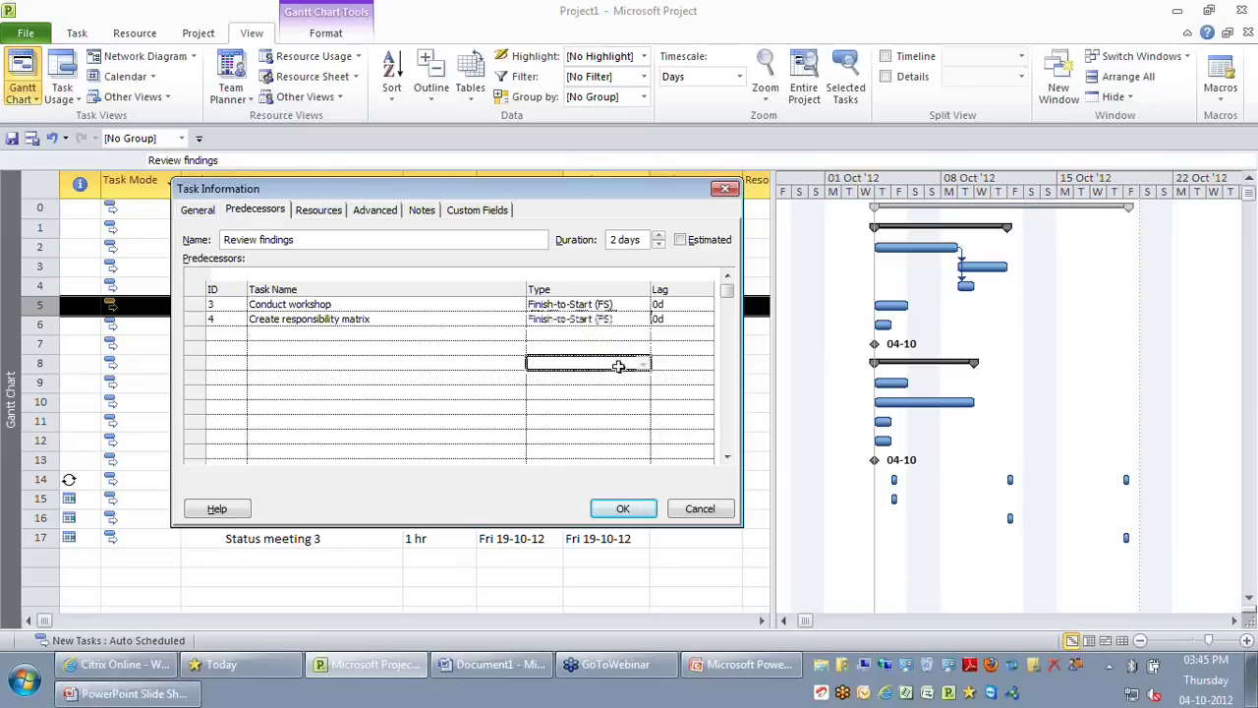
Apply the predecessors to Review findings and recheck them in its task information
left_click(623, 510)
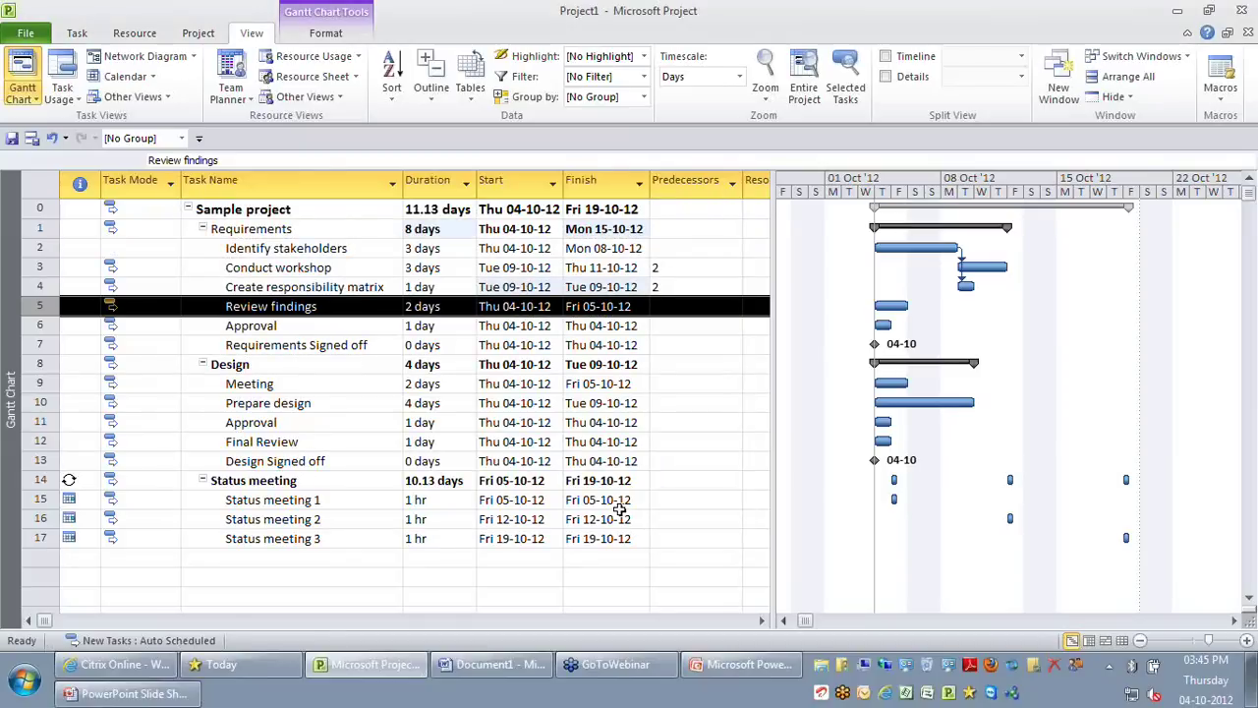
left_click(674, 307)
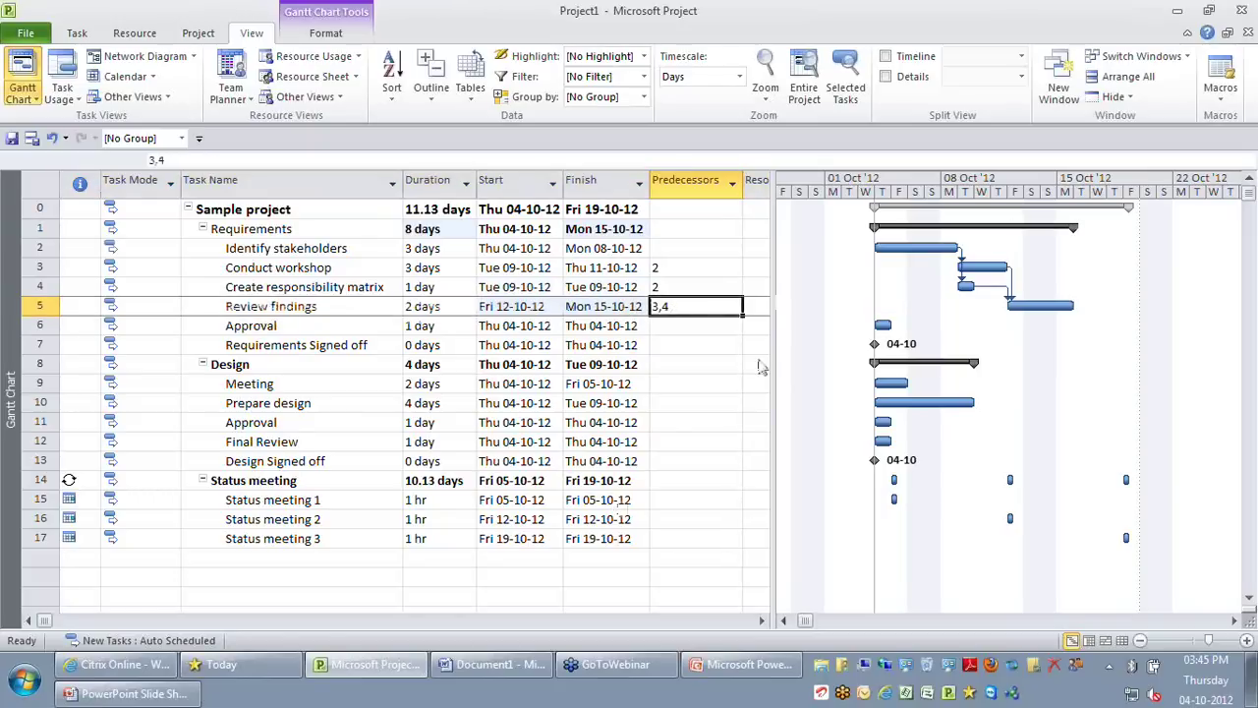
left_click(330, 308)
double_click(330, 308)
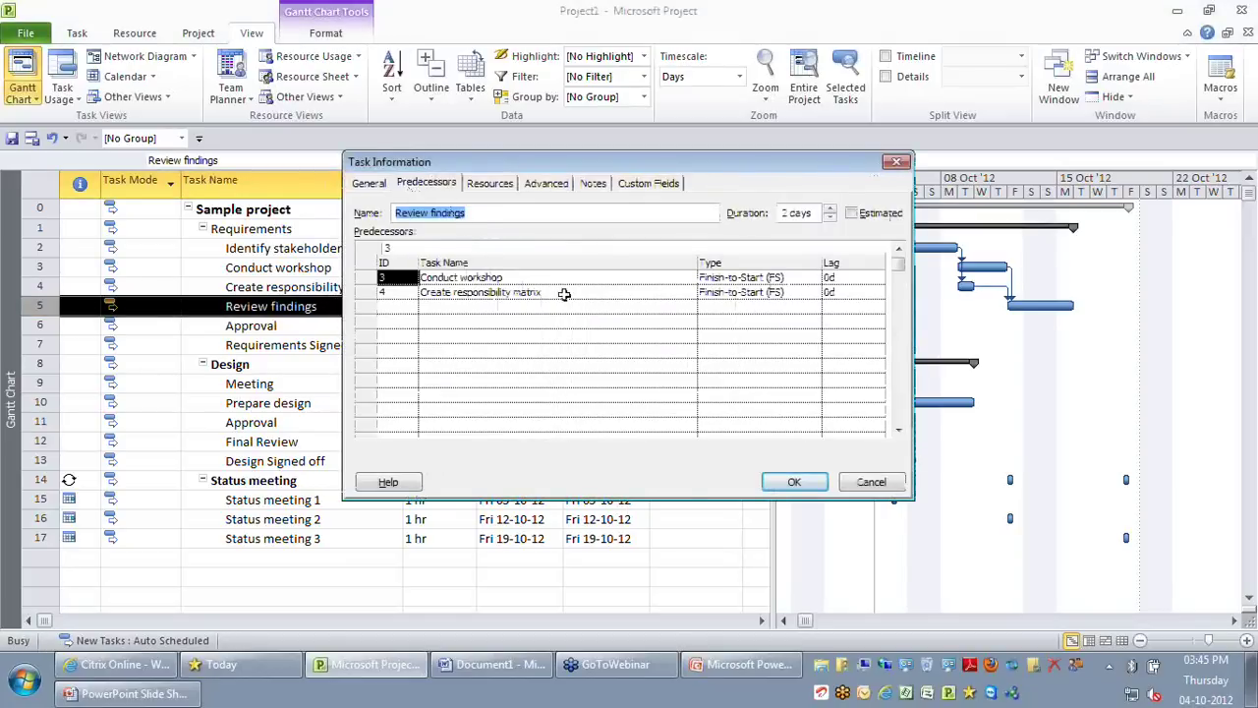
left_click(790, 486)
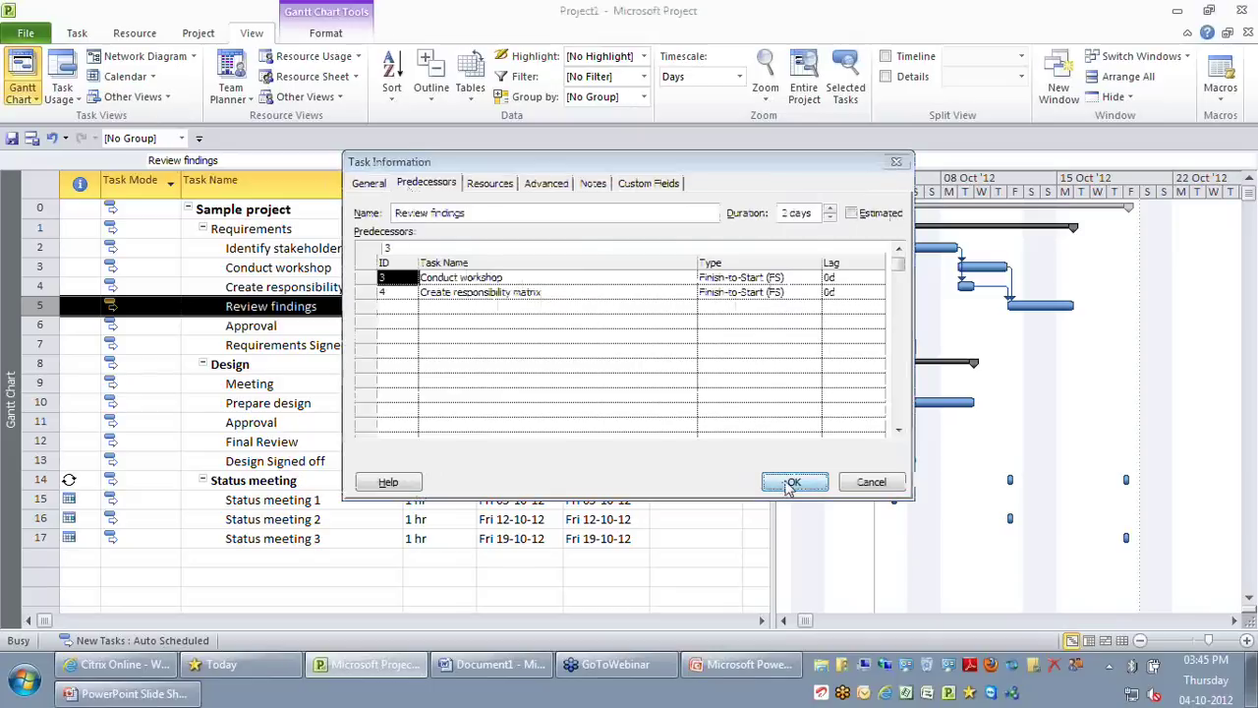
Link Review findings to Approval in the Requirements phase directly between their Gantt chart bars
left_click(352, 328)
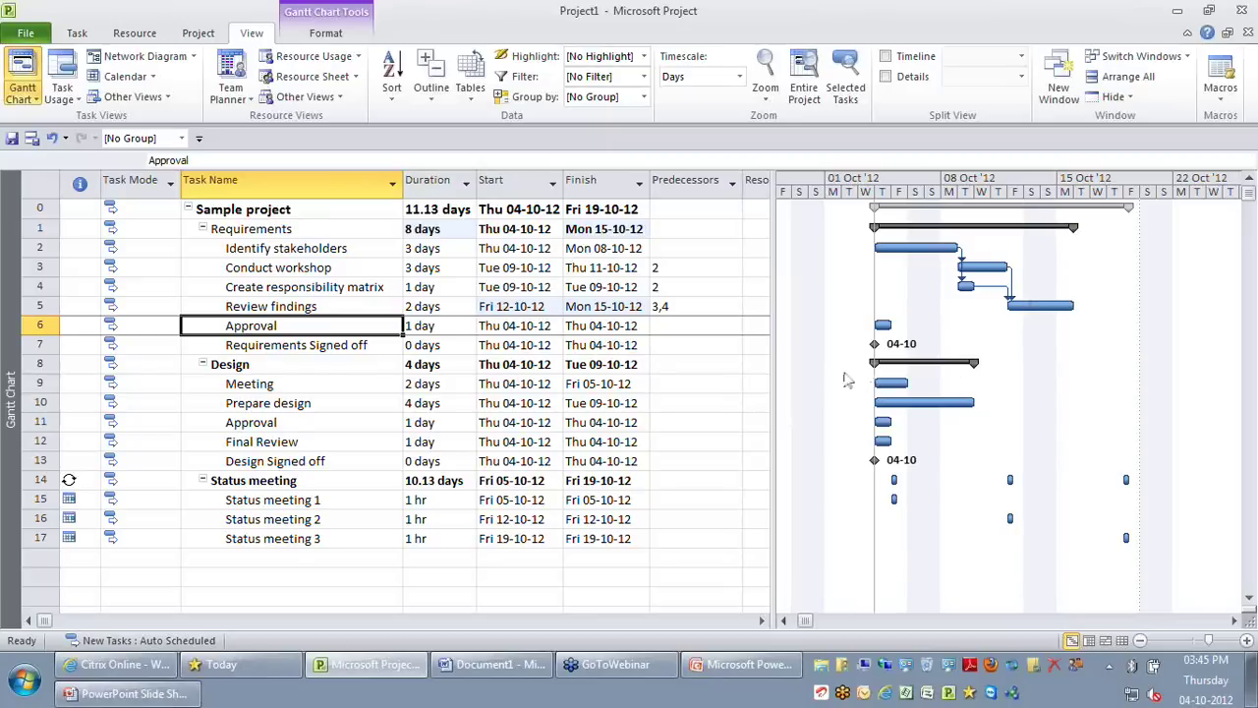
left_click_drag(774, 373, 740, 380)
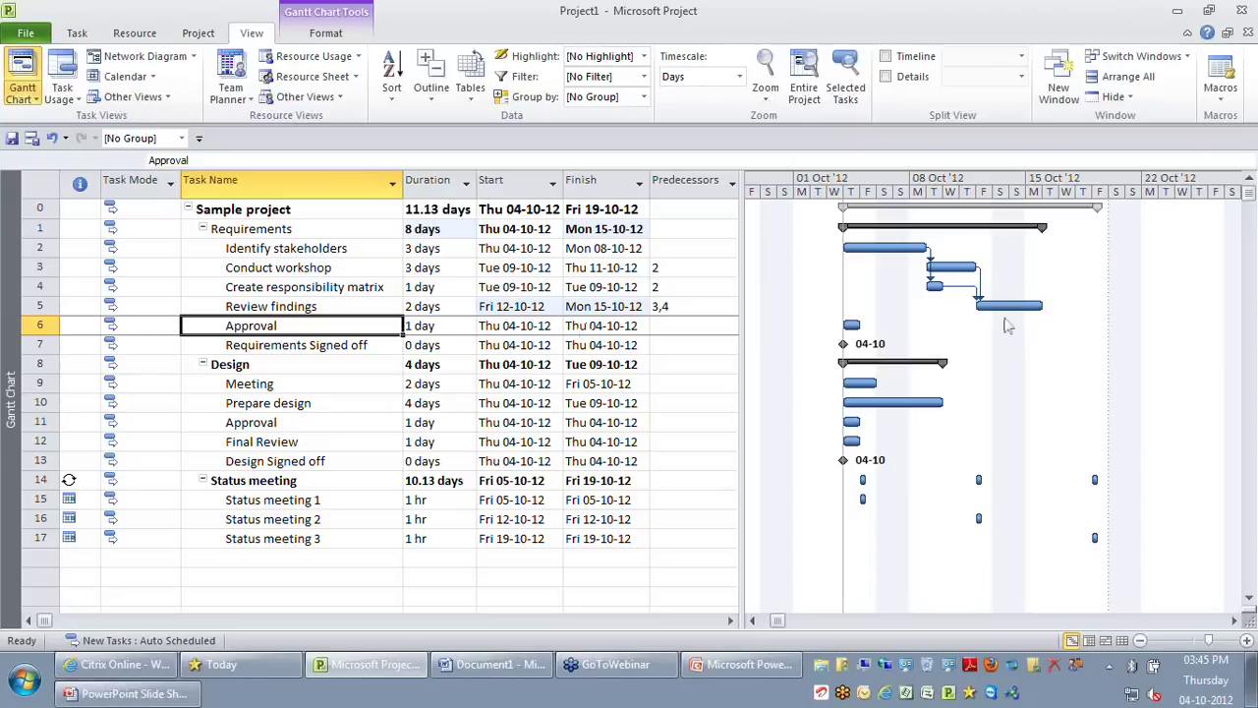
left_click(265, 307)
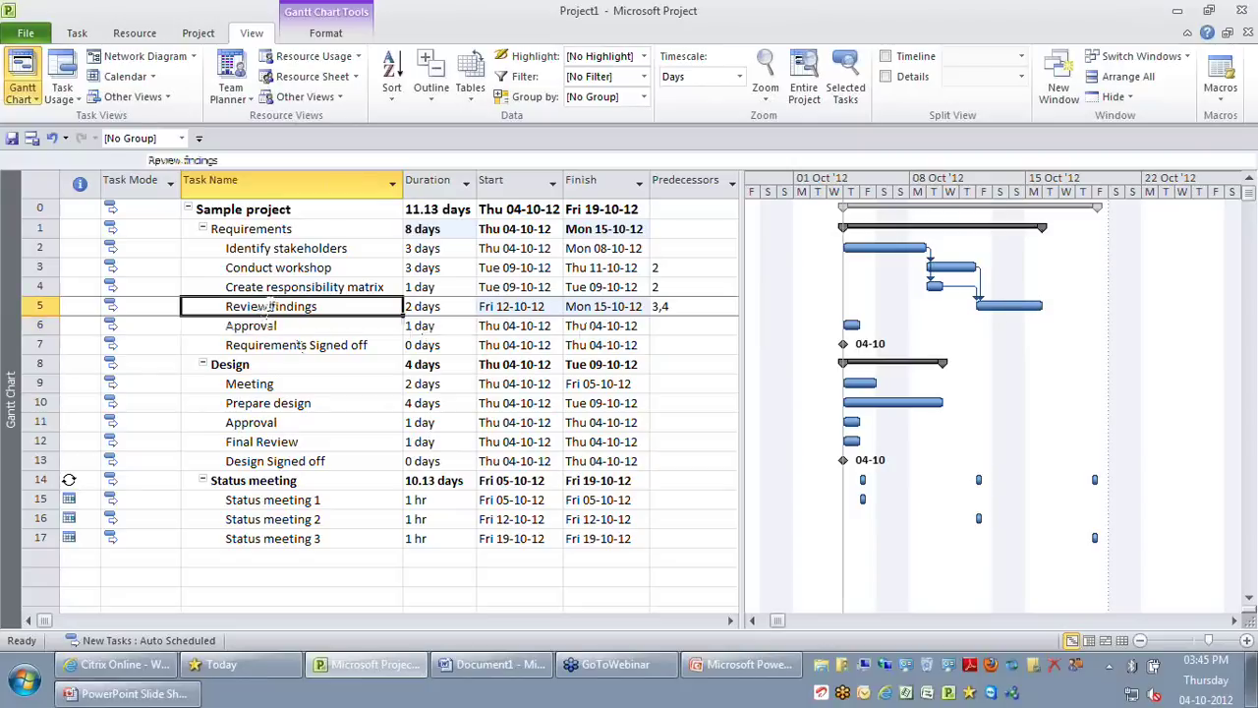
left_click(283, 331)
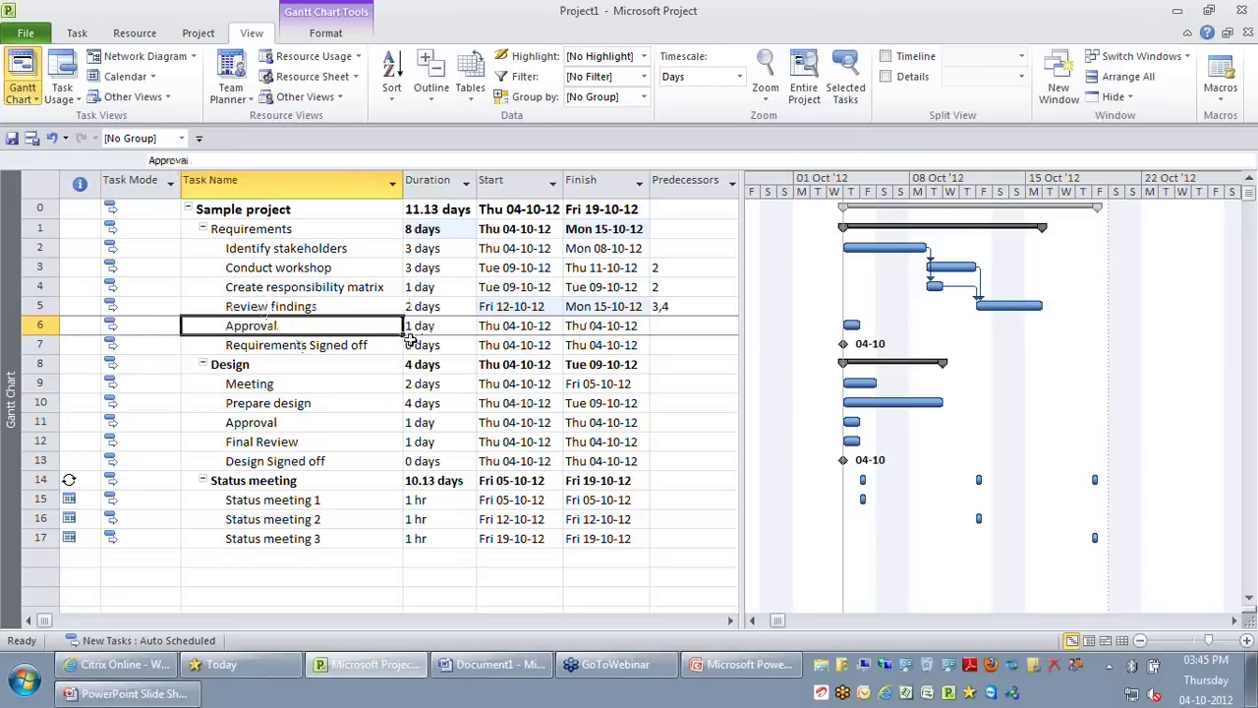
left_click(350, 308)
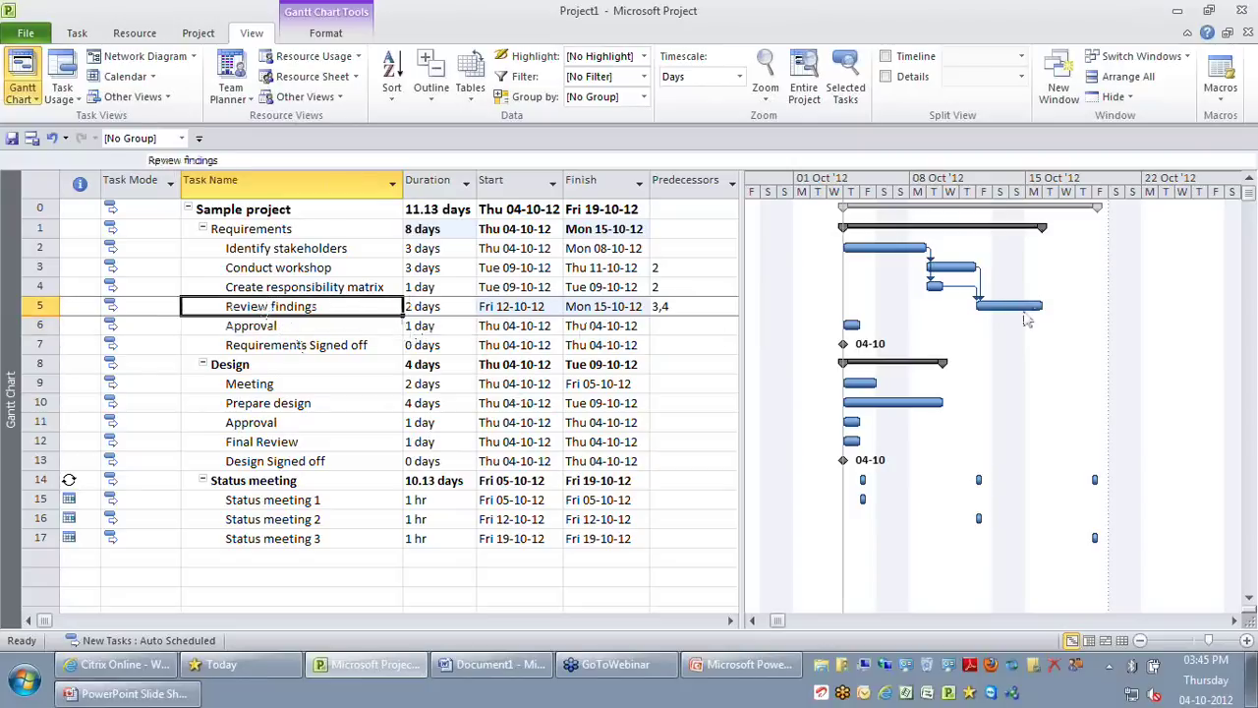
mouse_move(1003, 304)
mouse_move(1011, 305)
left_mouse_down()
mouse_move(1025, 366)
mouse_move(1140, 418)
mouse_move(1110, 390)
mouse_move(1149, 421)
mouse_move(1013, 403)
mouse_move(1022, 378)
mouse_move(854, 326)
left_mouse_up()
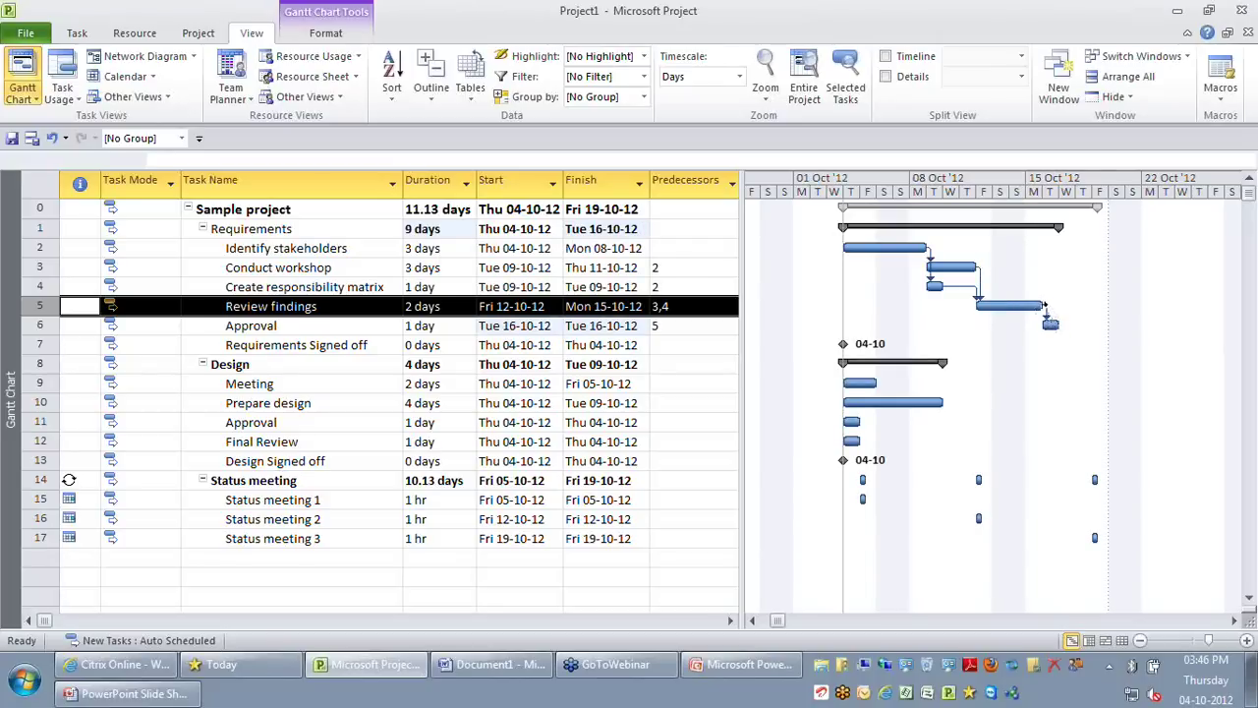
left_click(338, 332)
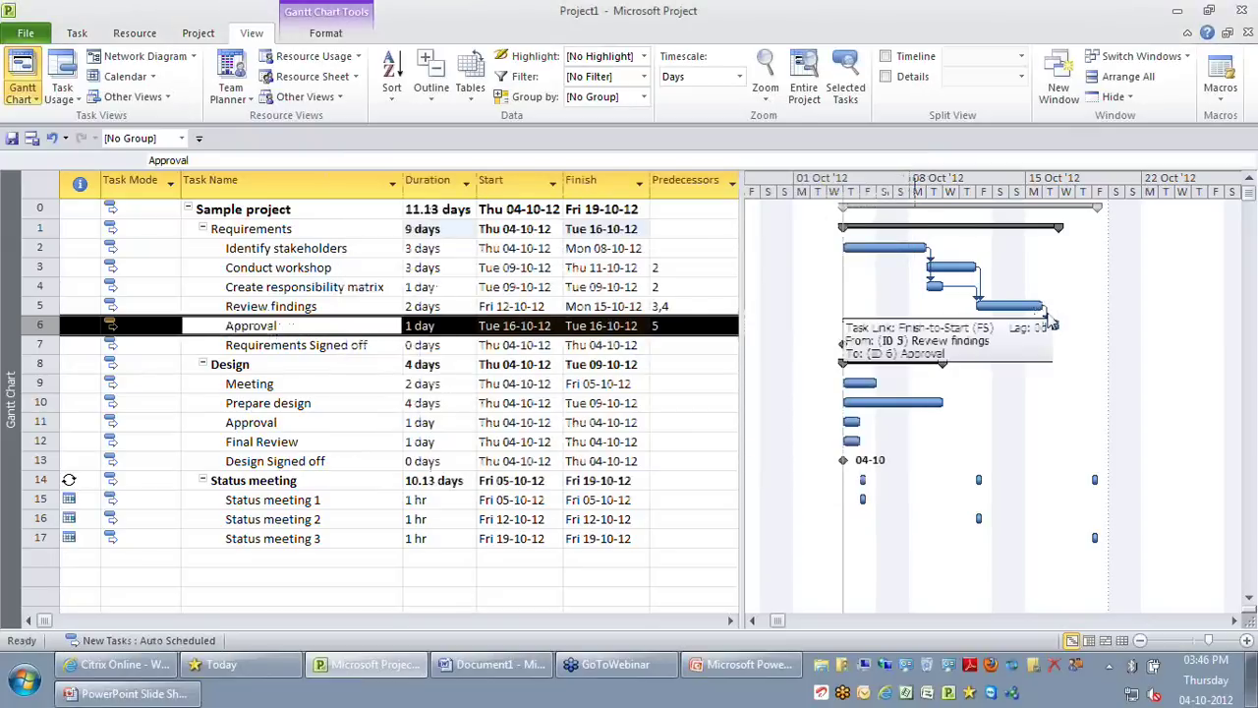
Change the dependency type between Review findings and Approval to Start-to-Start (SS) and check Approval's dates and predecessor
double_click(1048, 317)
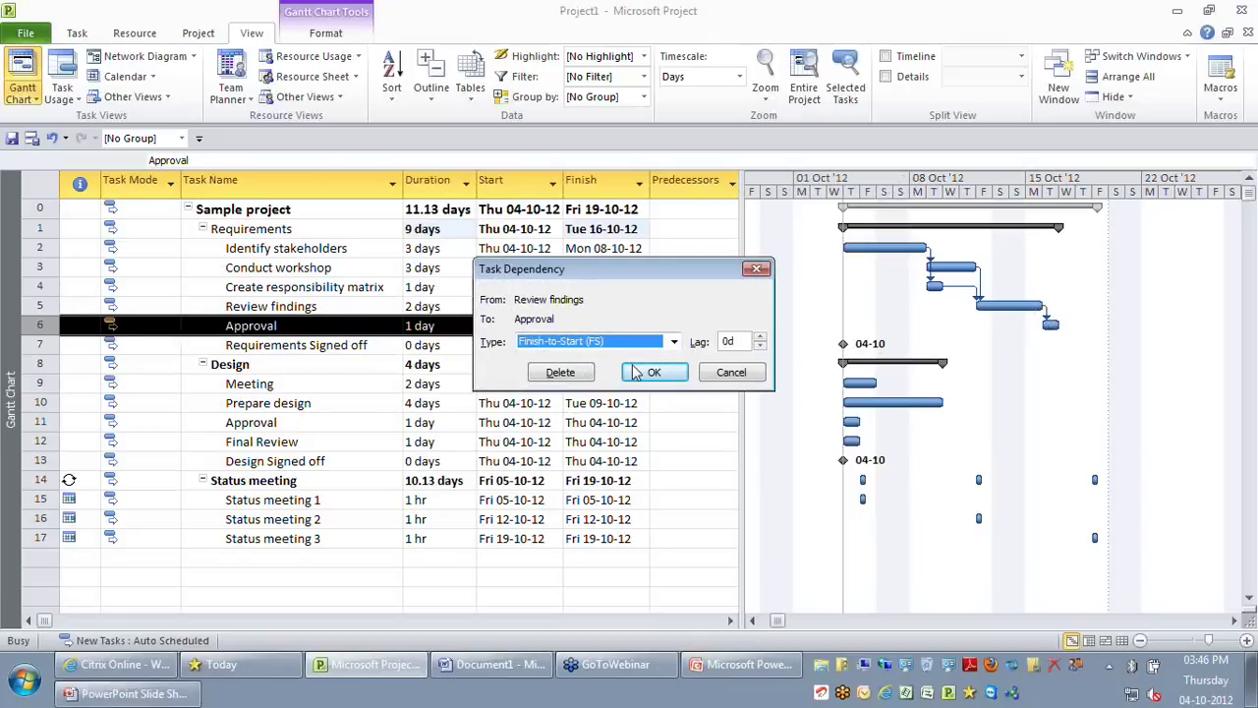
left_click(673, 341)
left_click(580, 367)
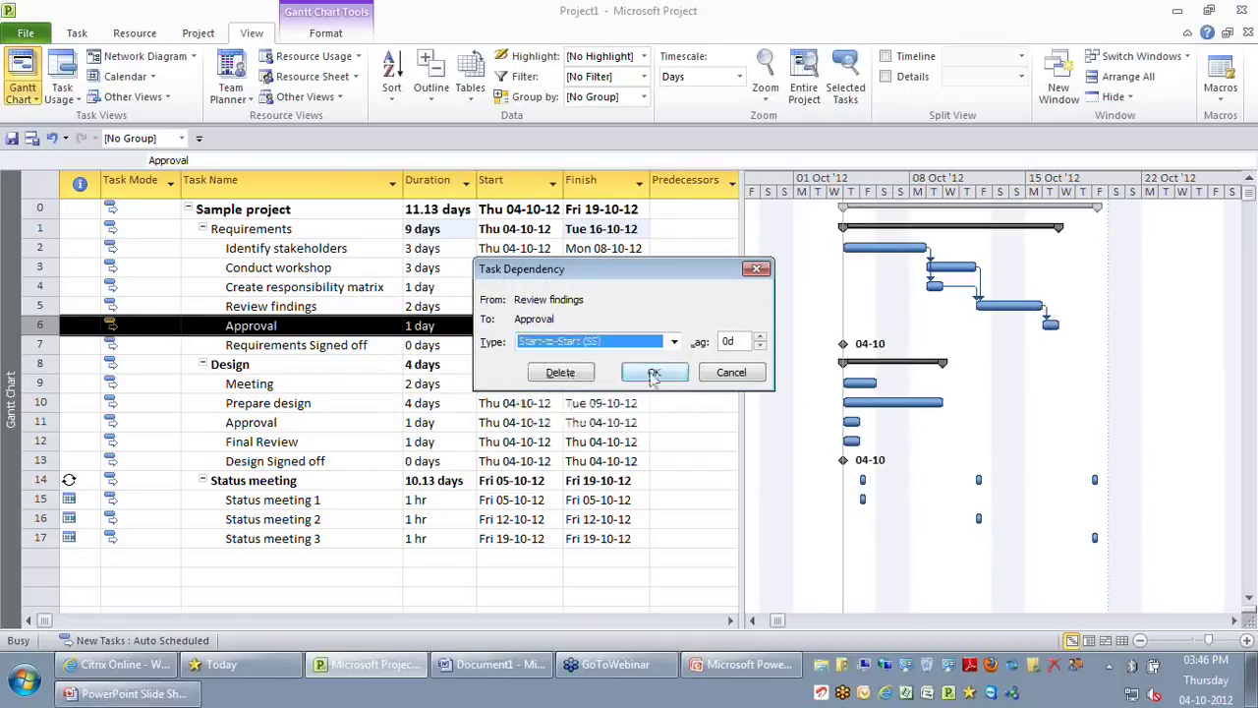
left_click(654, 374)
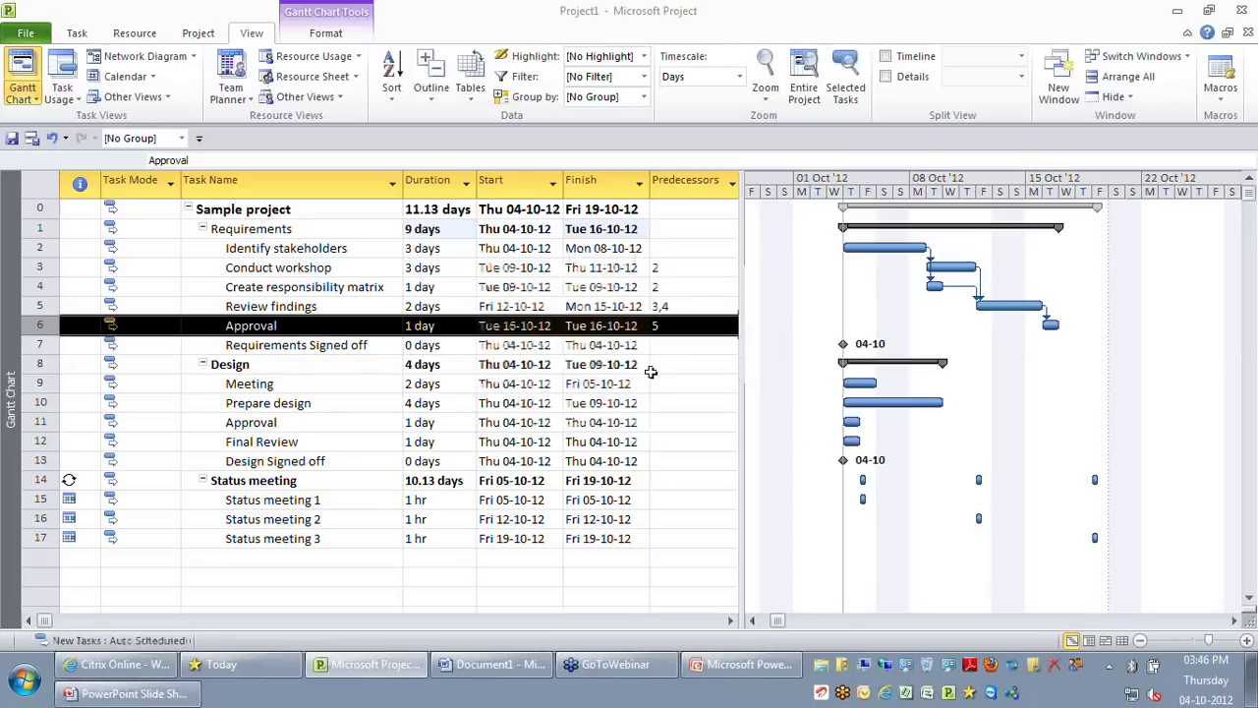
left_click(688, 441)
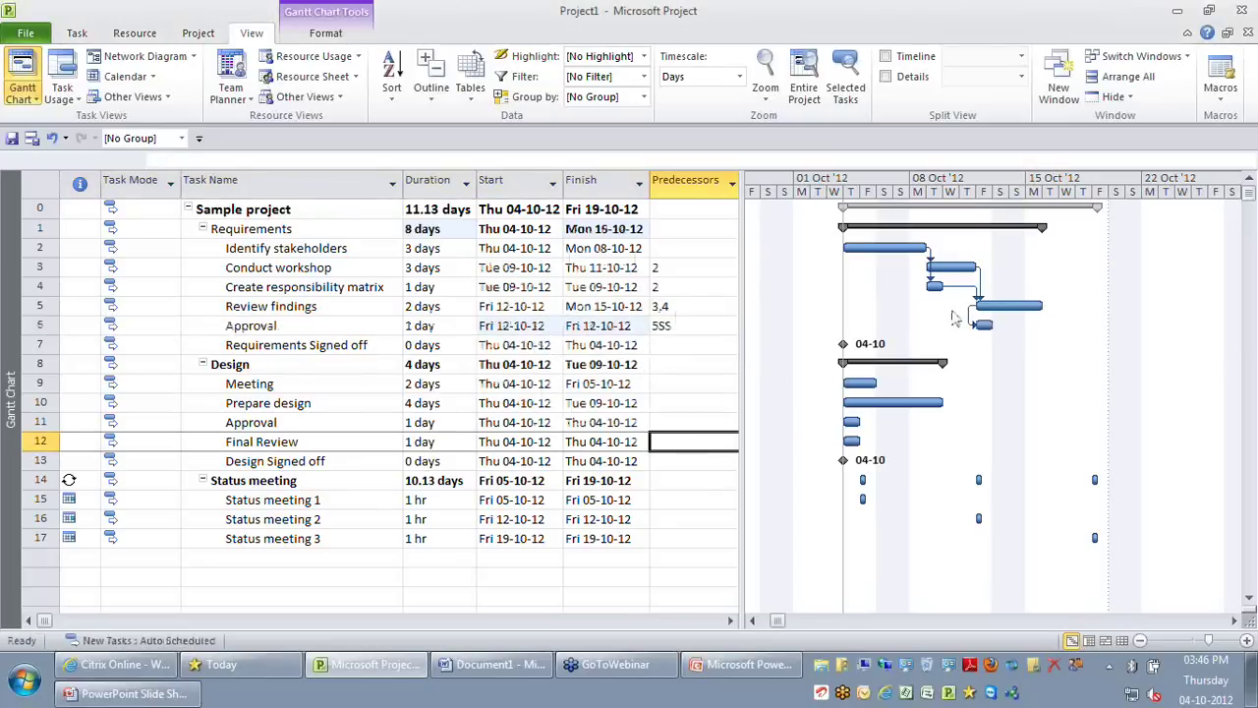
left_click(544, 327)
left_click(681, 327)
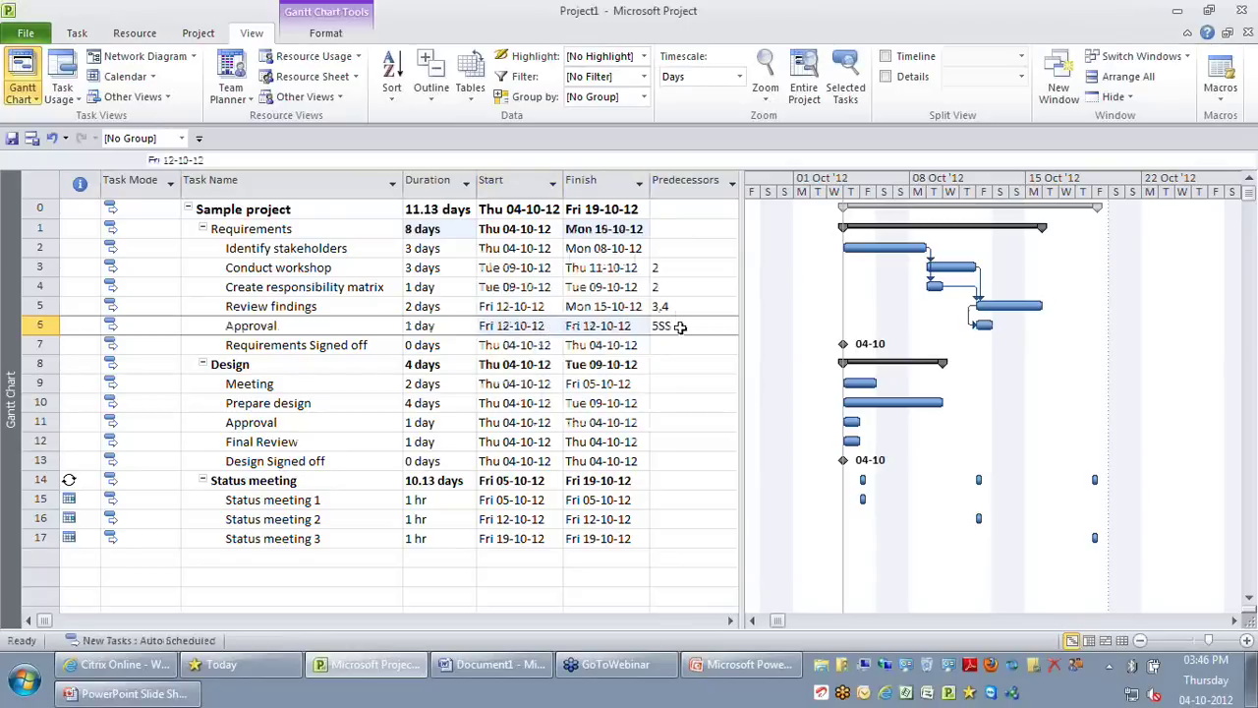
left_click(680, 327)
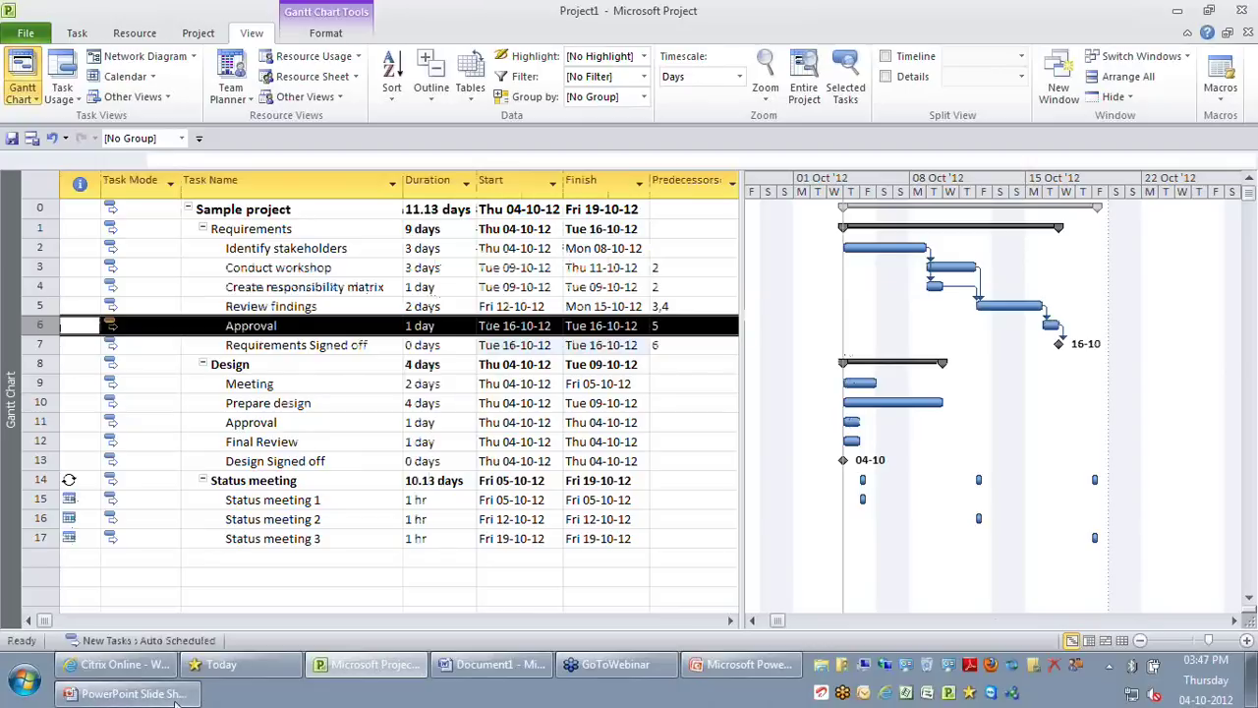
Switch to the PowerPoint slide show, advance to the slide on setting lead/lag time between tasks, and return to Microsoft Project
left_click(138, 694)
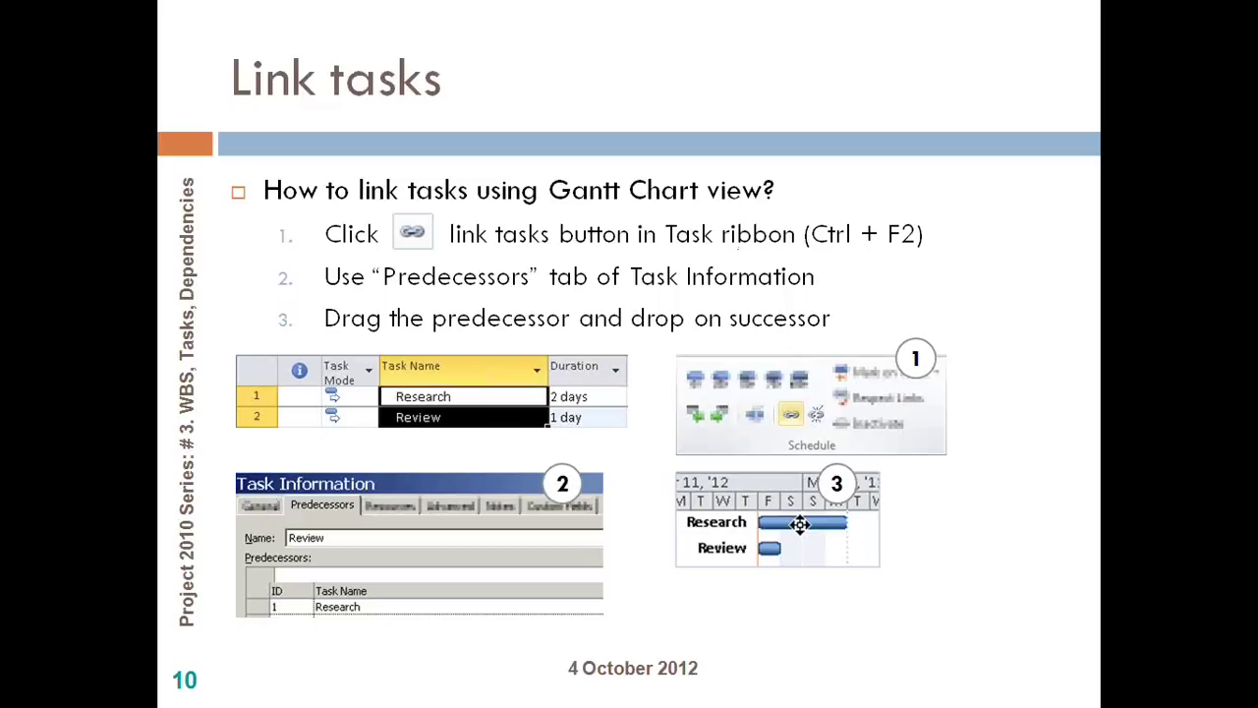
key("Right")
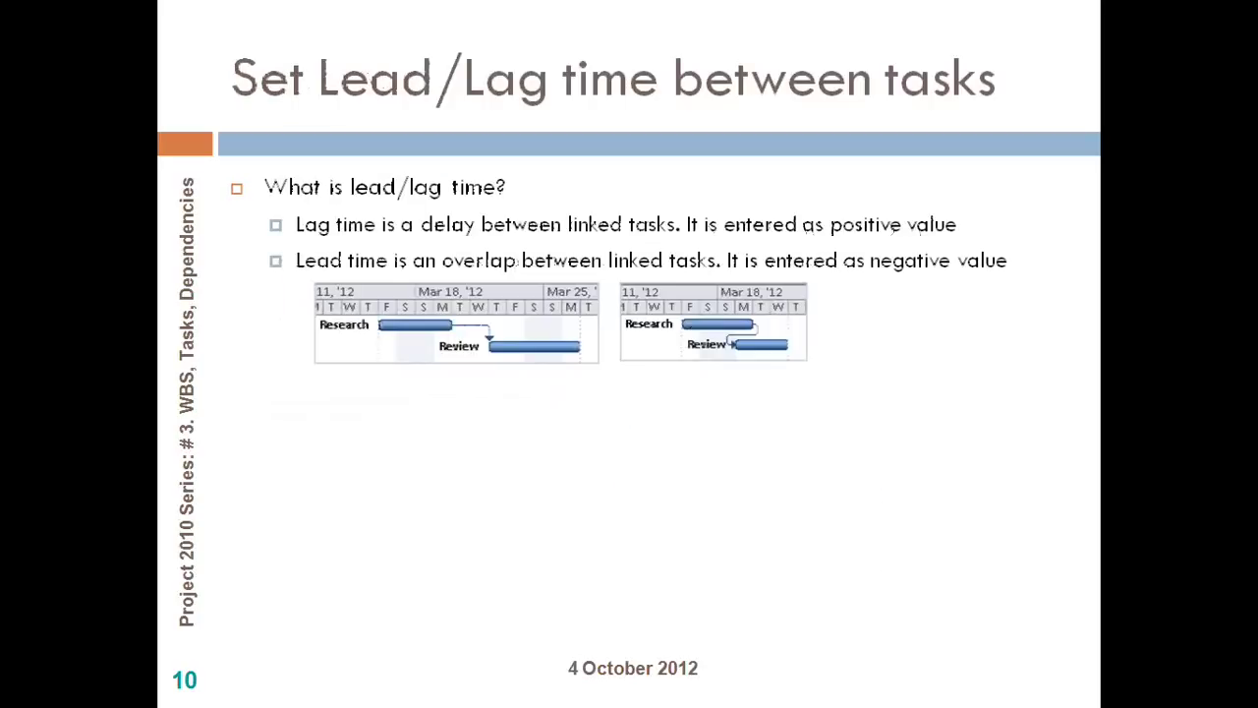
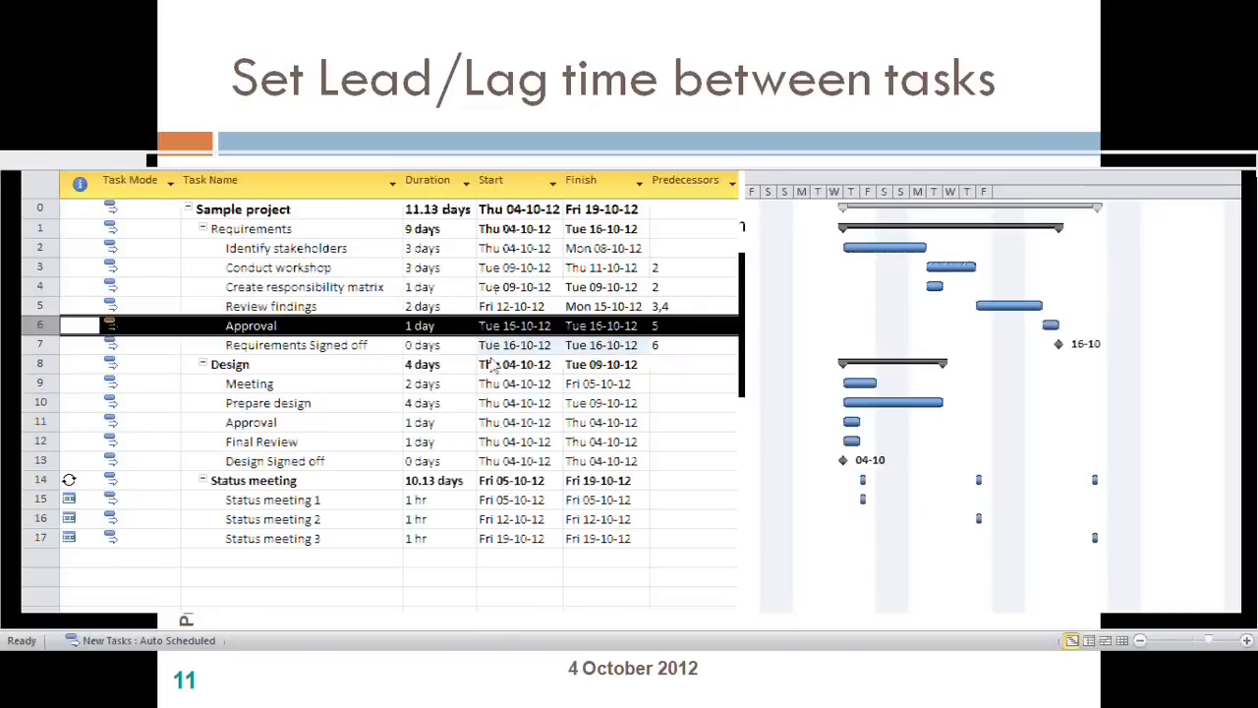
key("alt+Tab")
Link the Design tasks from Meeting through Design Signed off in sequence
left_click_drag(54, 383, 54, 465)
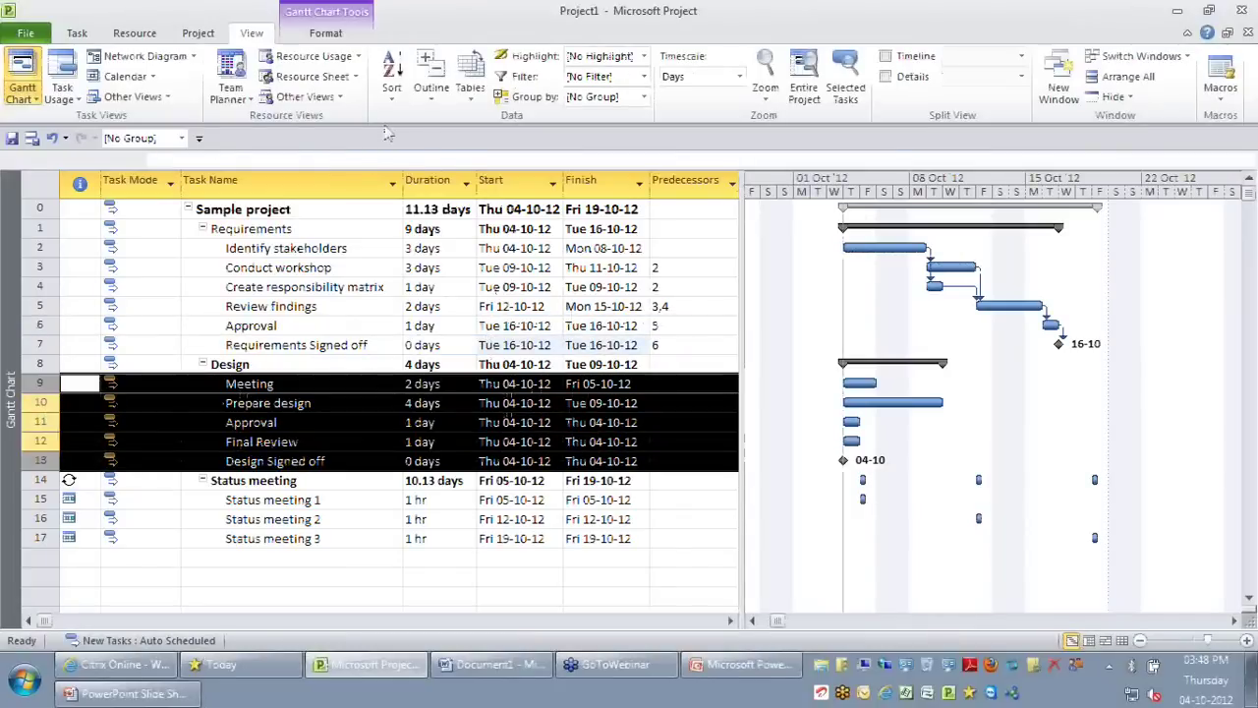
left_click(79, 35)
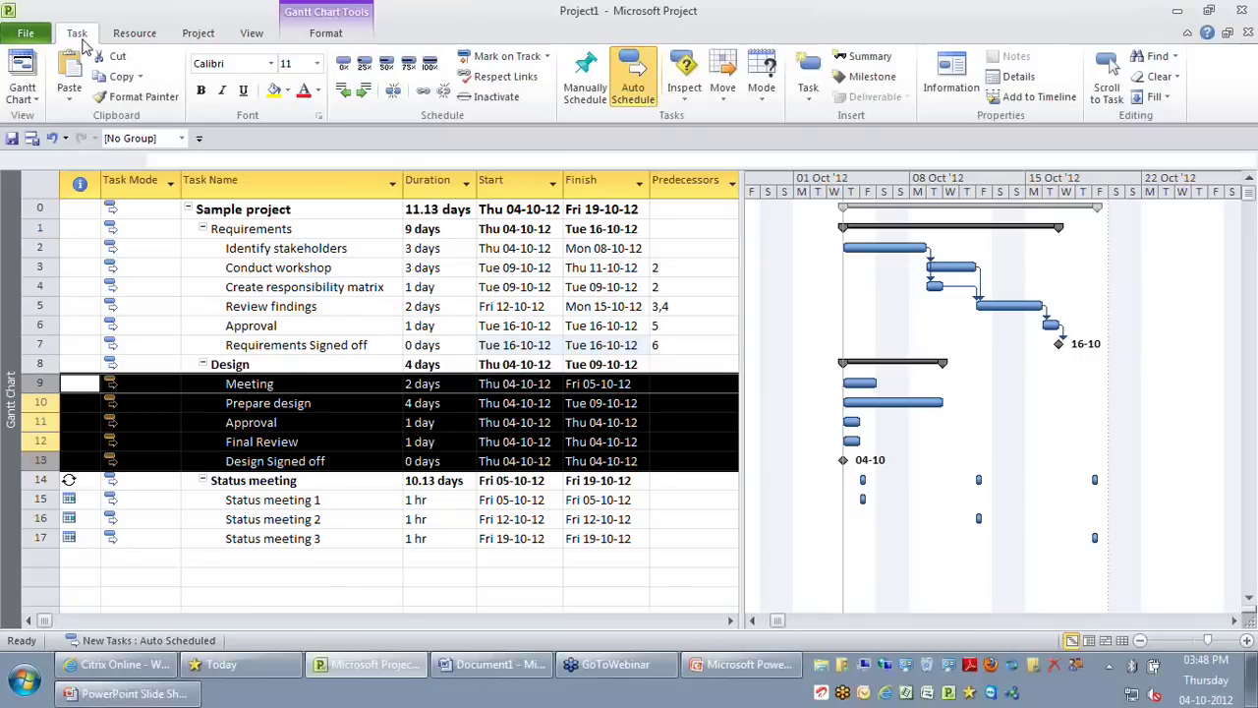
left_click(394, 89)
left_click(290, 385)
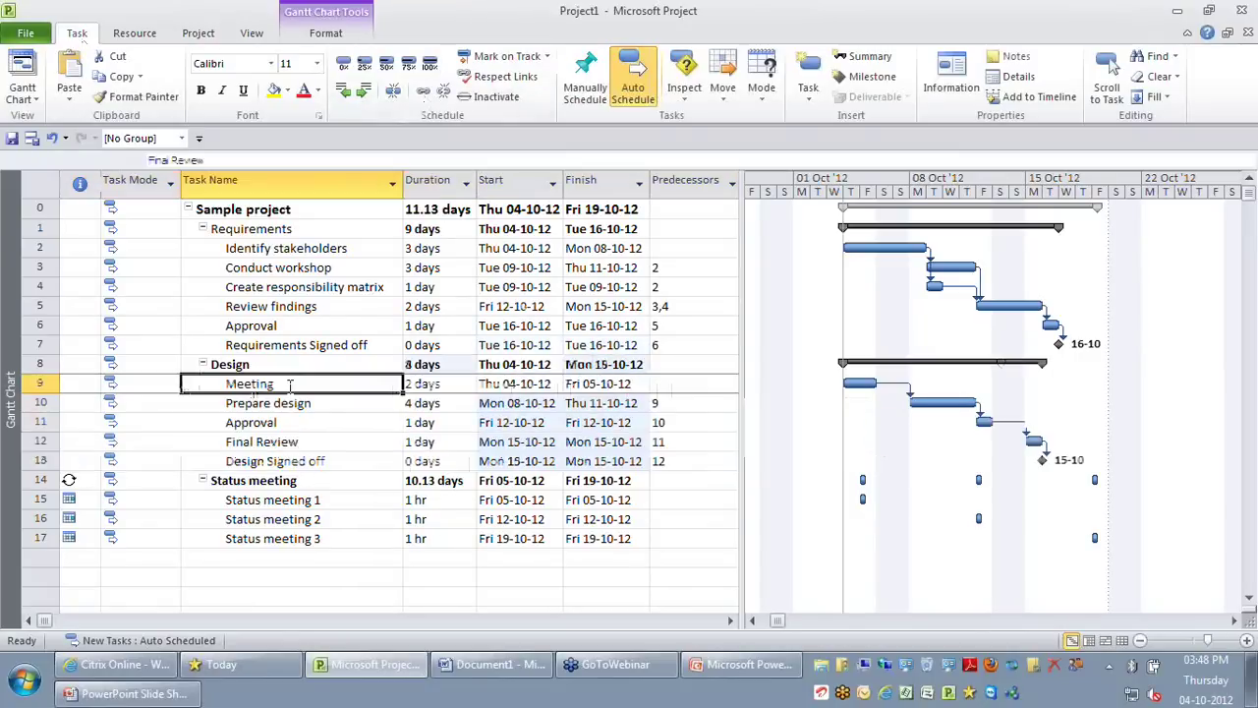
Link the Requirements Signed off milestone to the Design phase's Meeting task in the Gantt chart and review the schedule
left_click_drag(1059, 343, 862, 384)
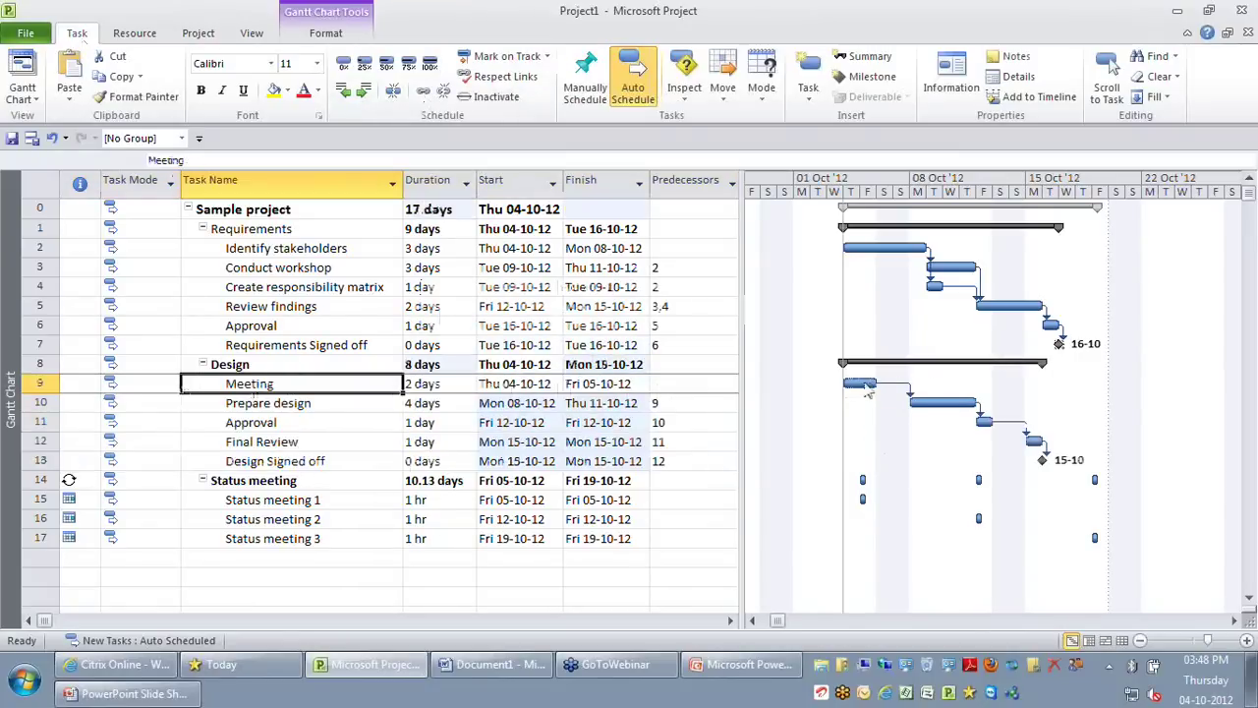
left_click_drag(750, 465, 725, 458)
left_click(339, 417)
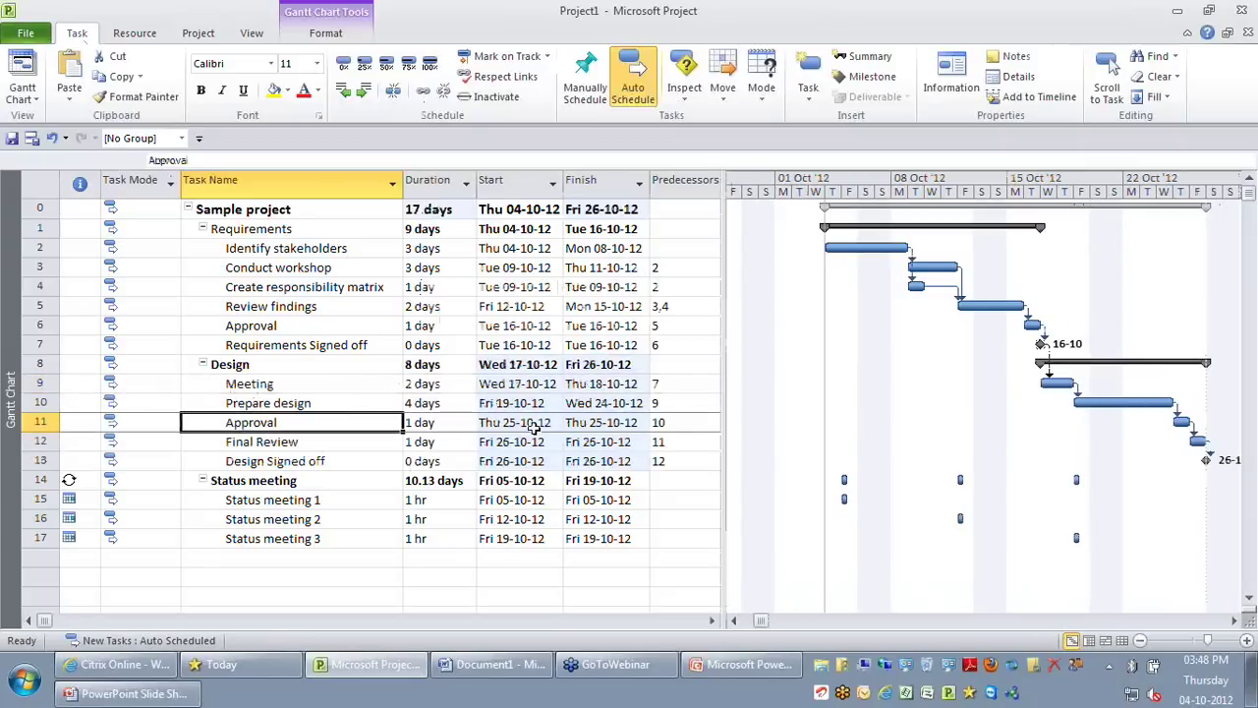
scroll(543, 434, "down", 1)
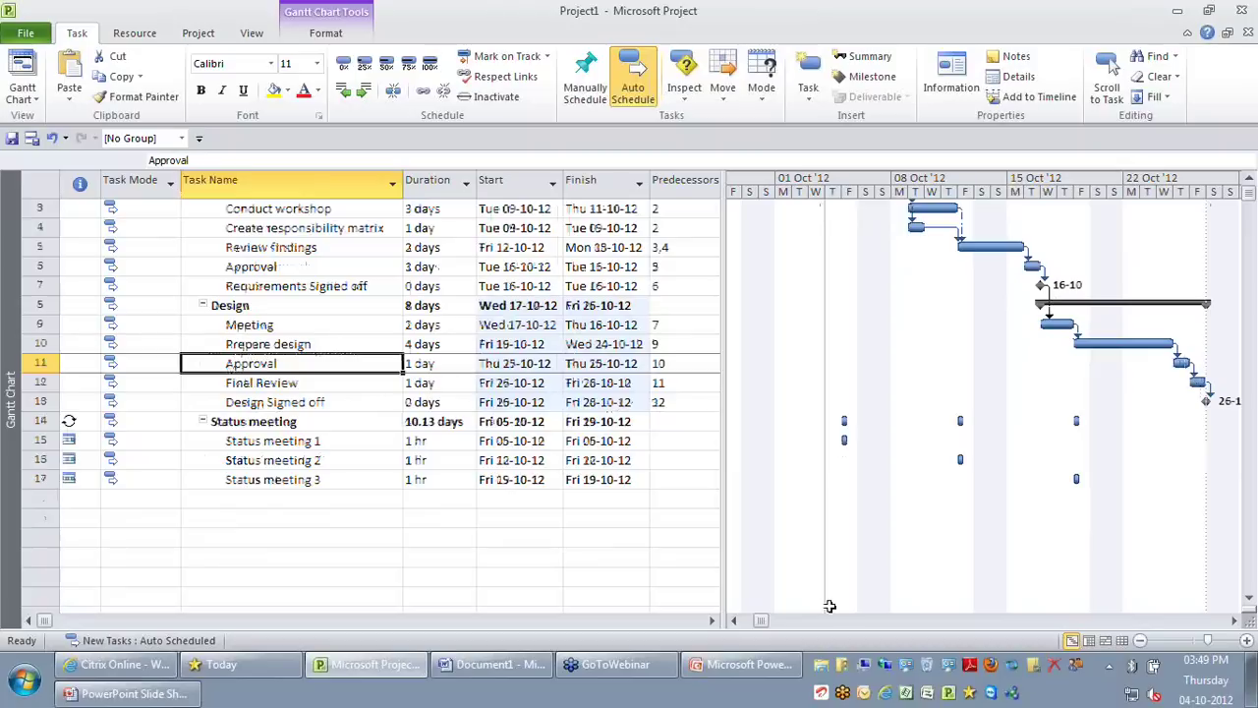
scroll(416, 275, "up", 1)
Give Conduct workshop a 1d lag after Identify stakeholders and compare the predecessor's finish date with the workshop's start date
left_click(291, 248)
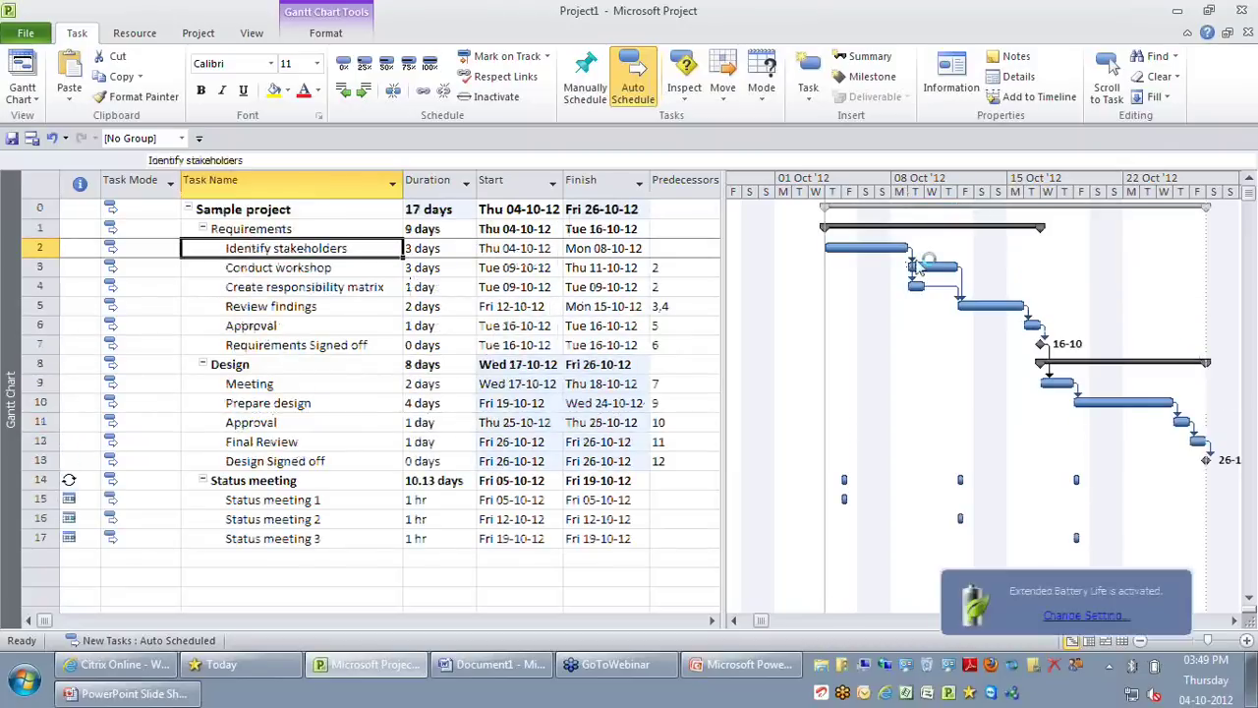
double_click(324, 268)
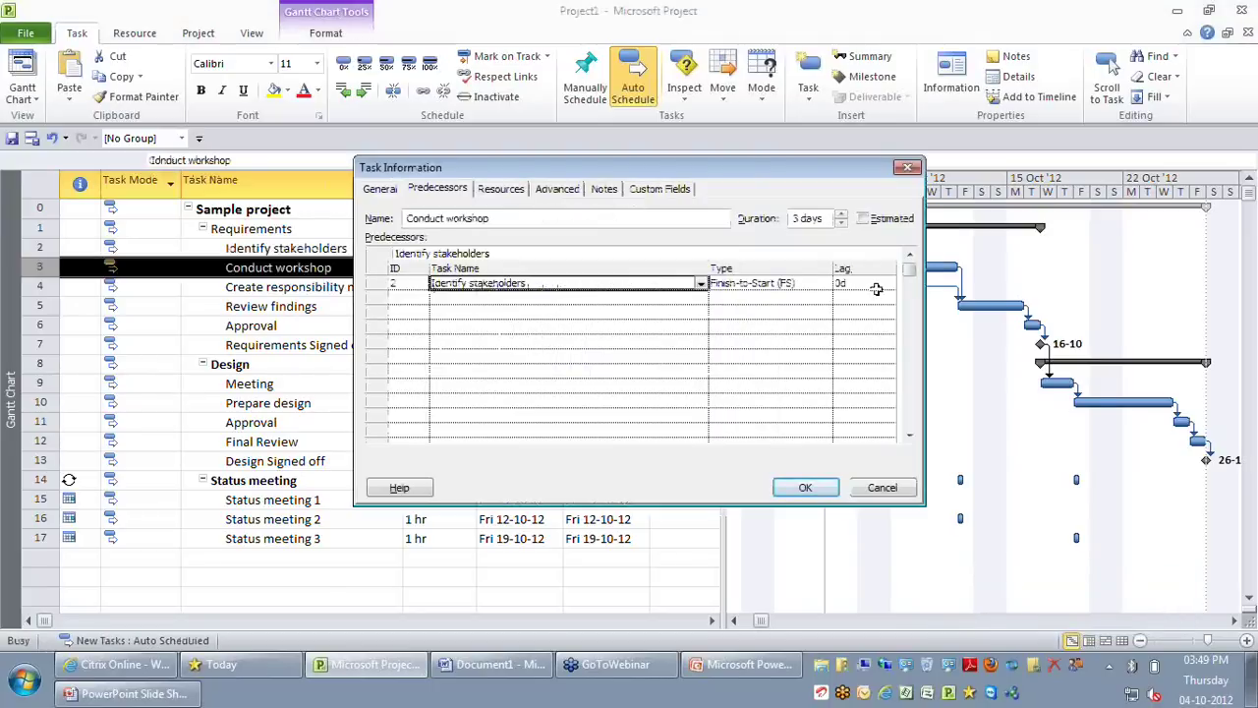
left_click(869, 284)
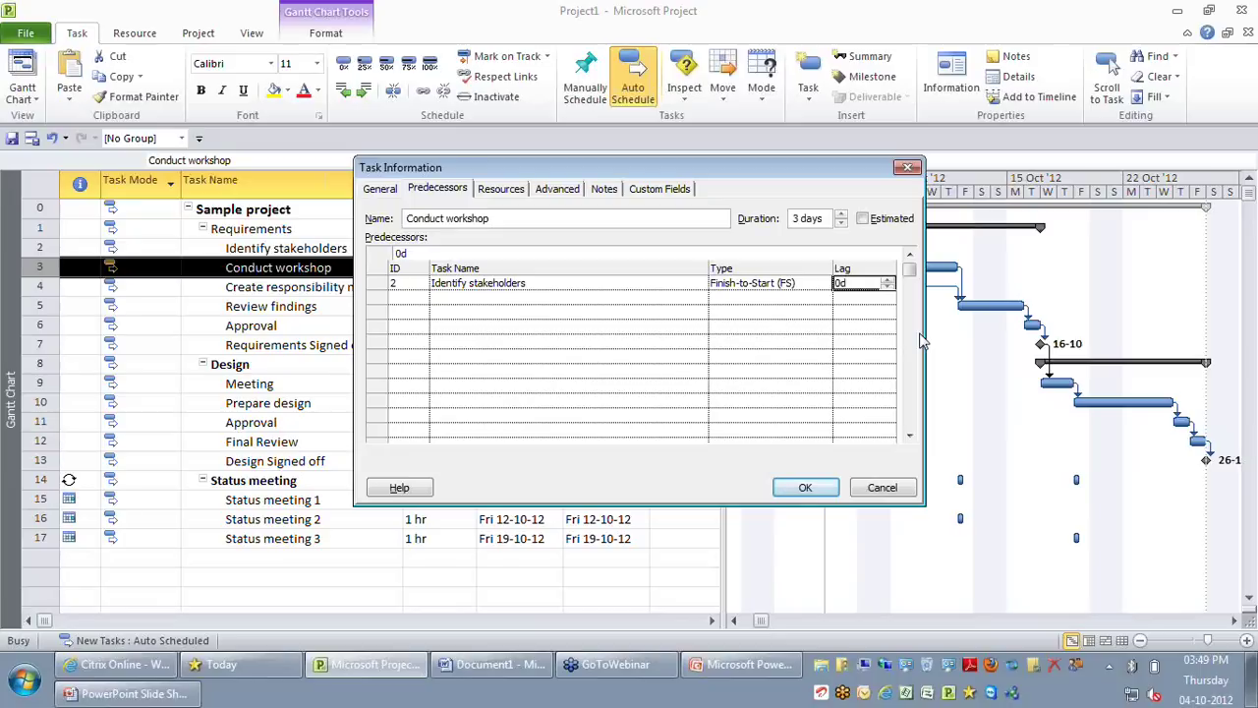
type("1")
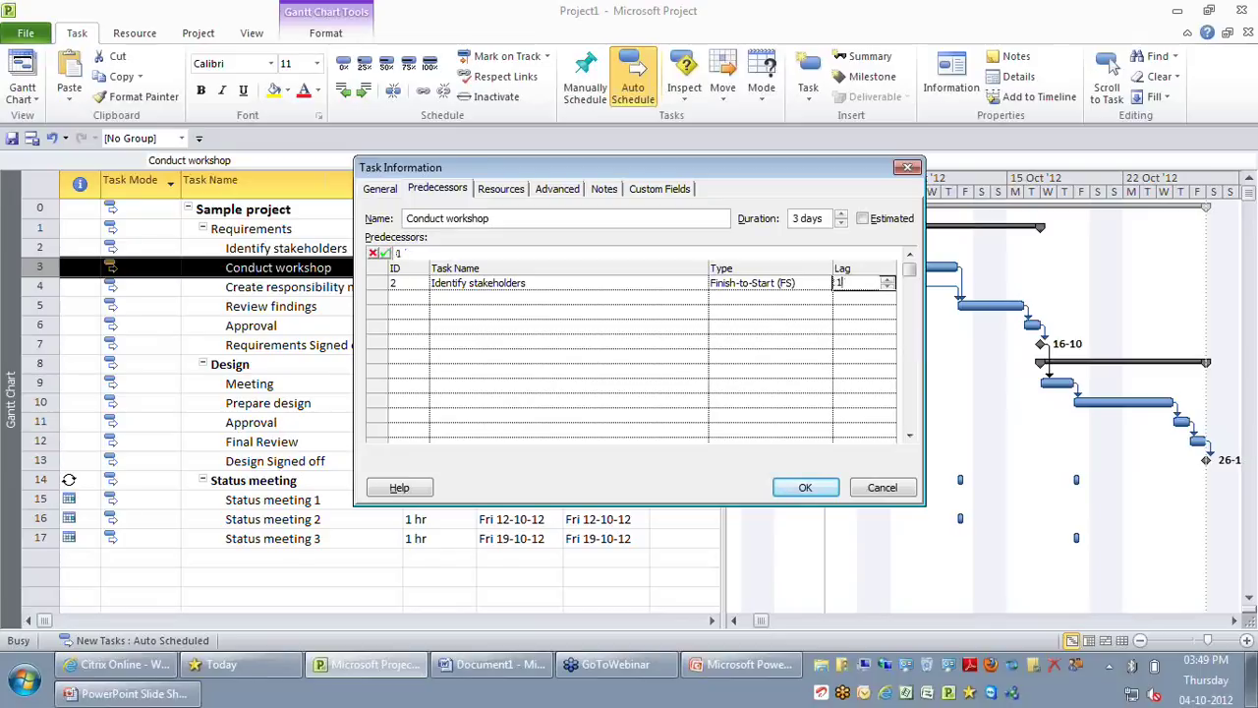
type("d")
left_click(805, 489)
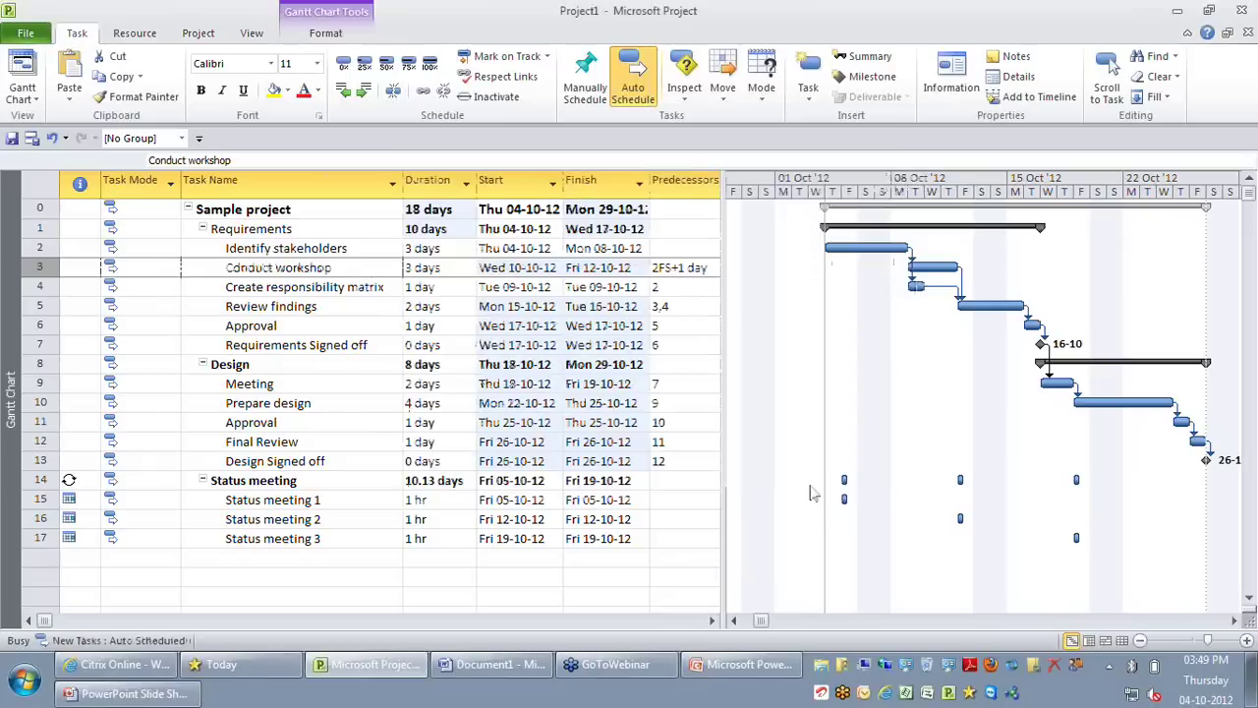
key("Up")
left_click(604, 249)
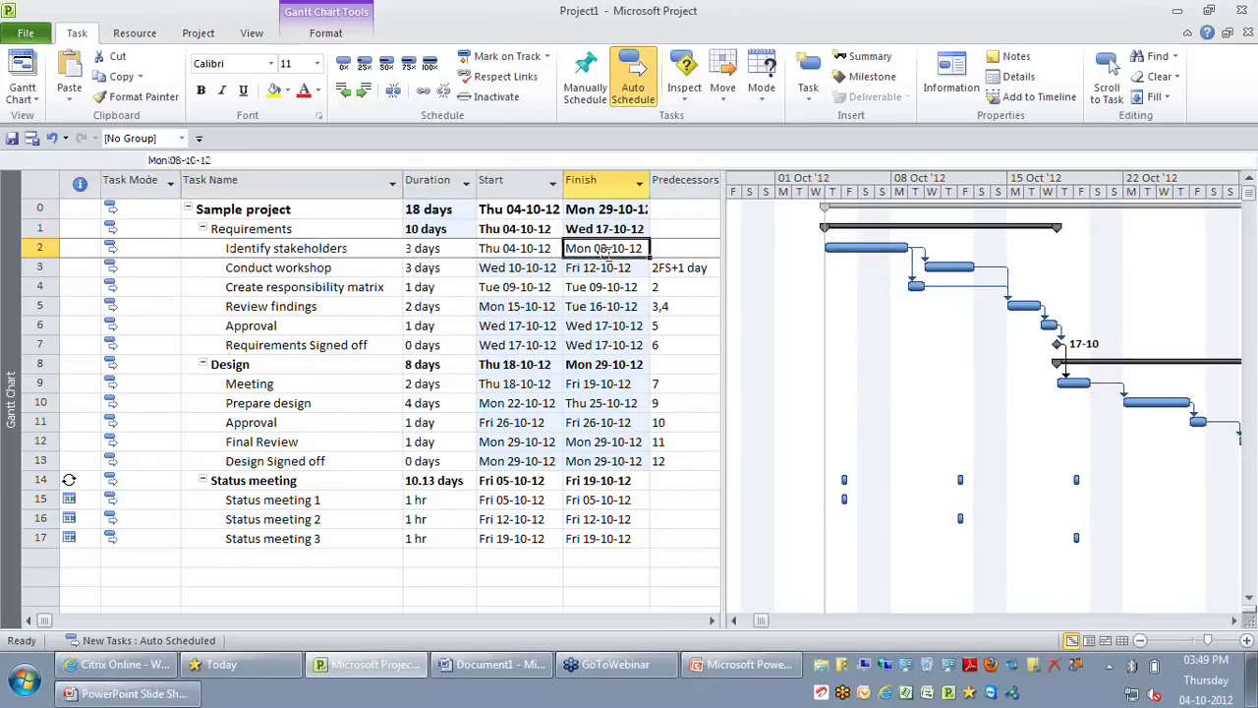
left_click(350, 272)
left_click(504, 270)
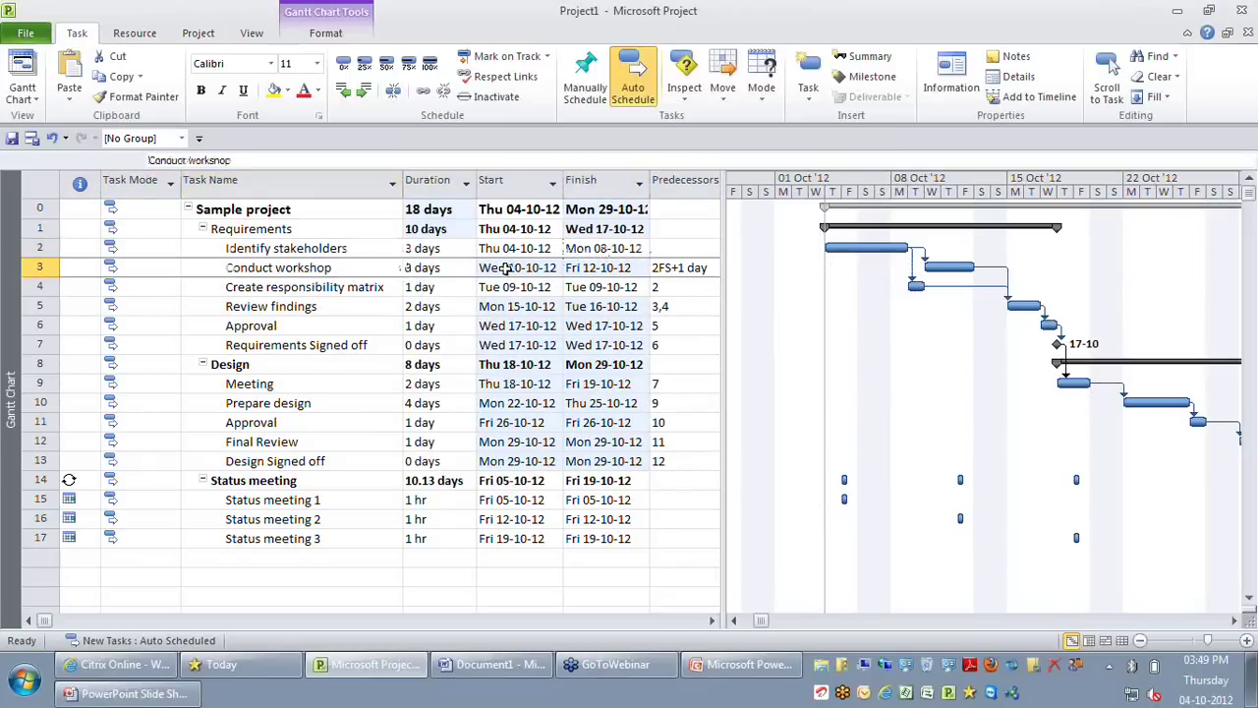
left_click(504, 269)
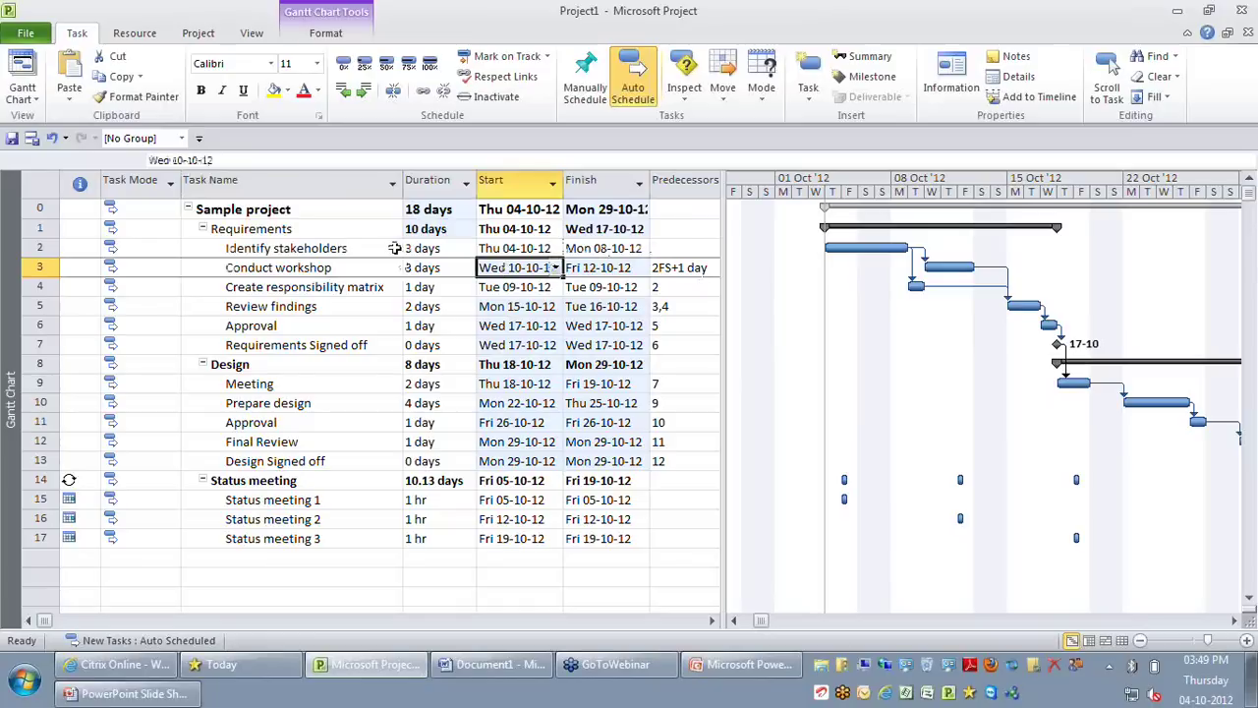
Set the lag on Conduct workshop's Identify stakeholders predecessor to -1d as lead time
left_click(226, 250)
left_click(255, 269)
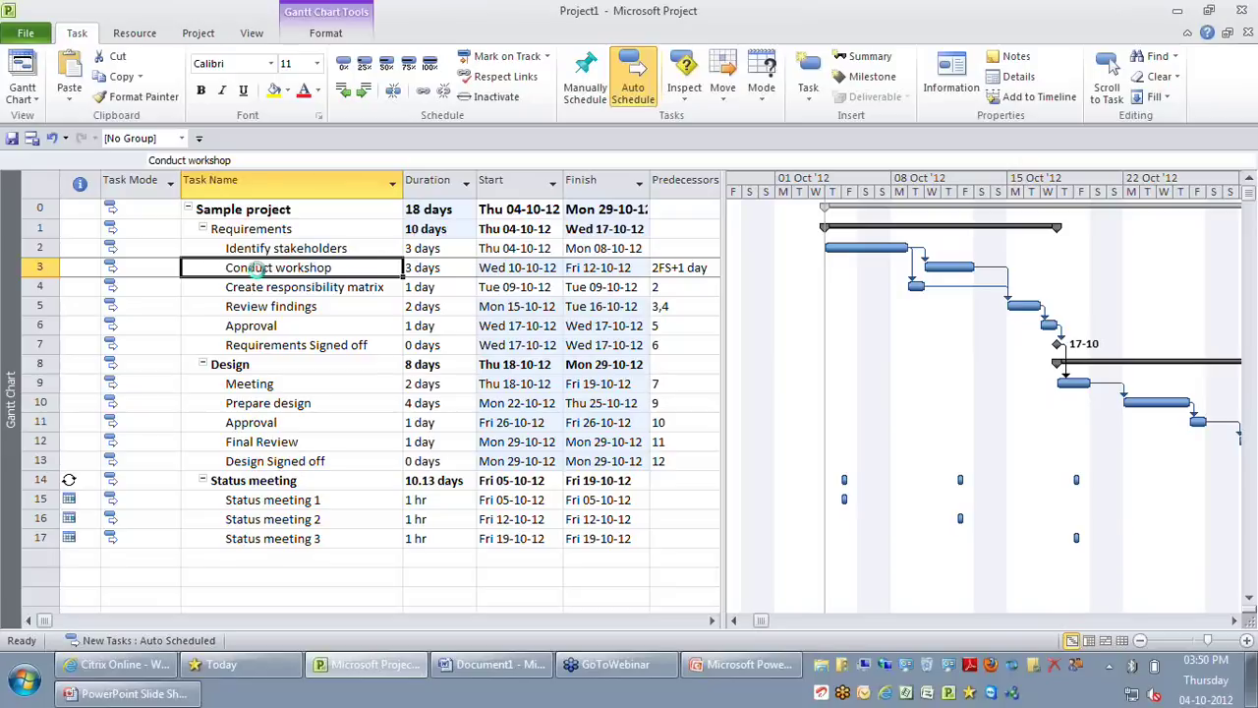
key("shift+space")
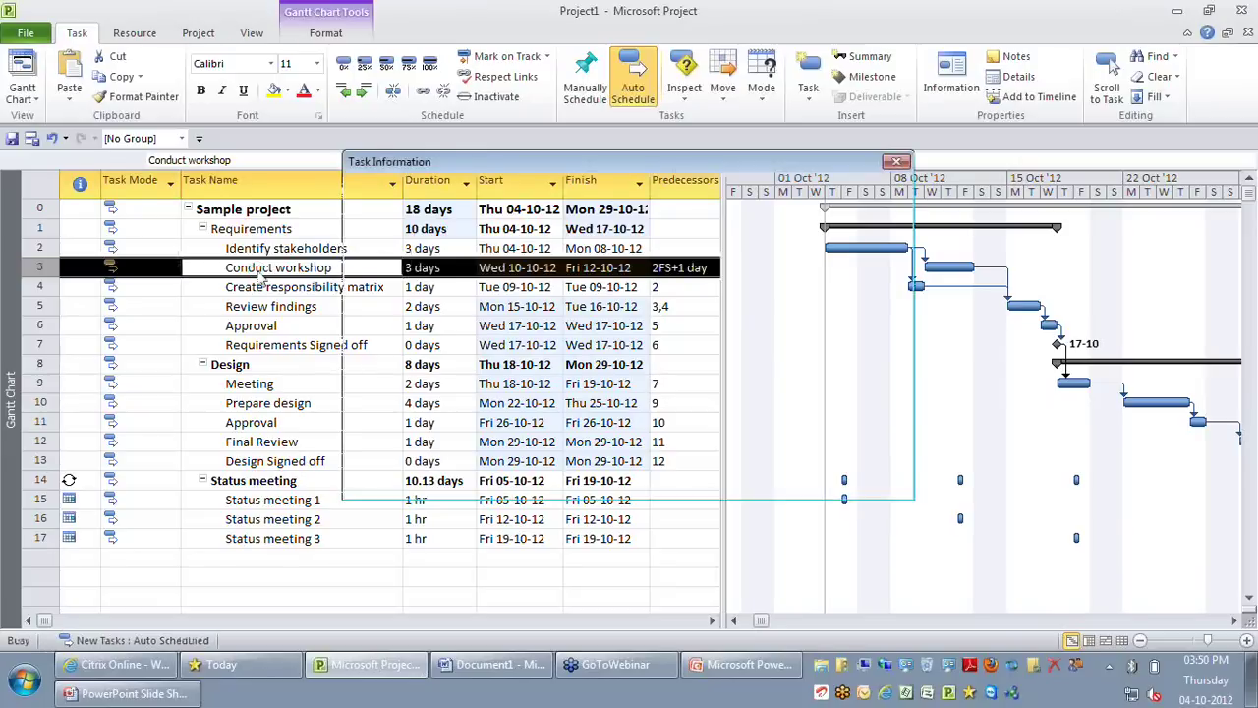
left_click(852, 277)
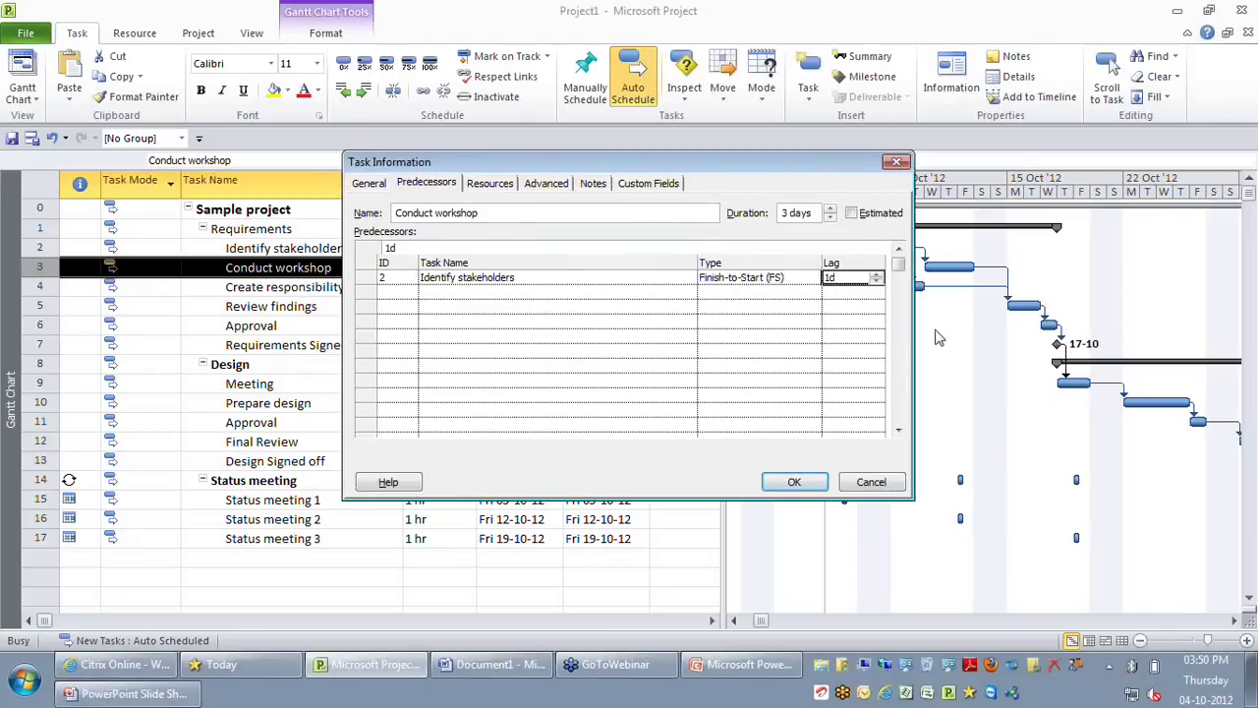
type("-1d")
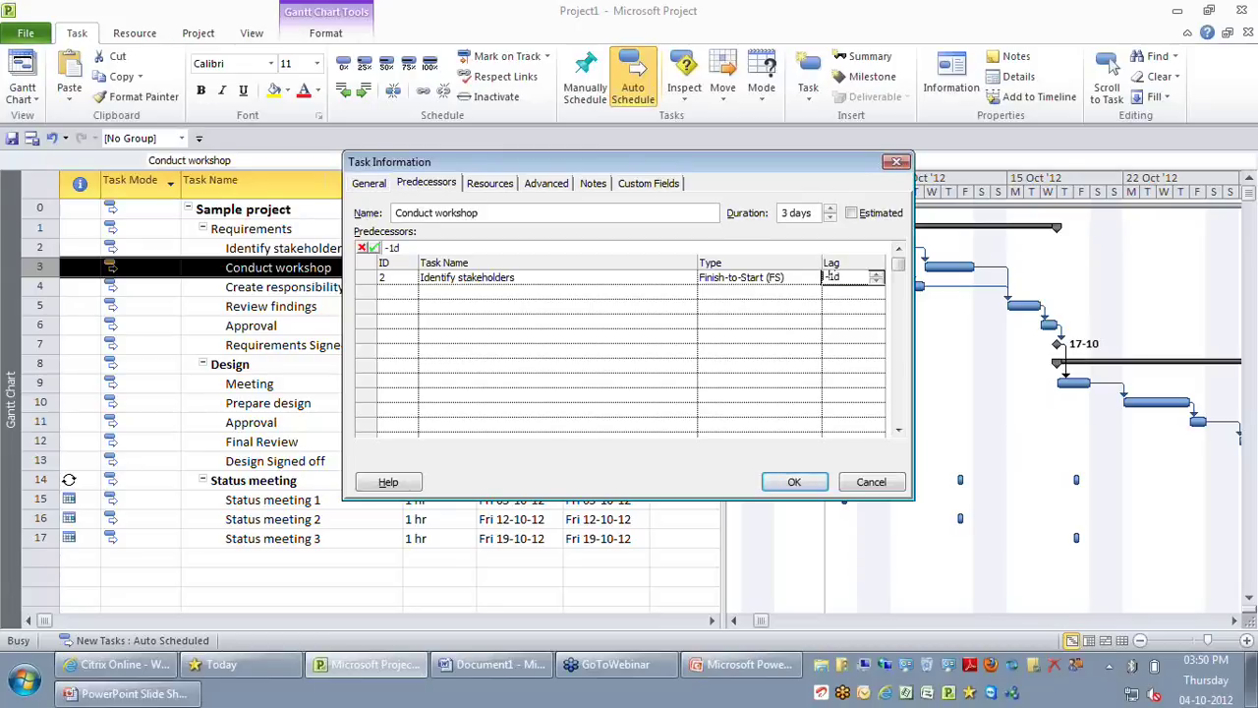
left_click(802, 482)
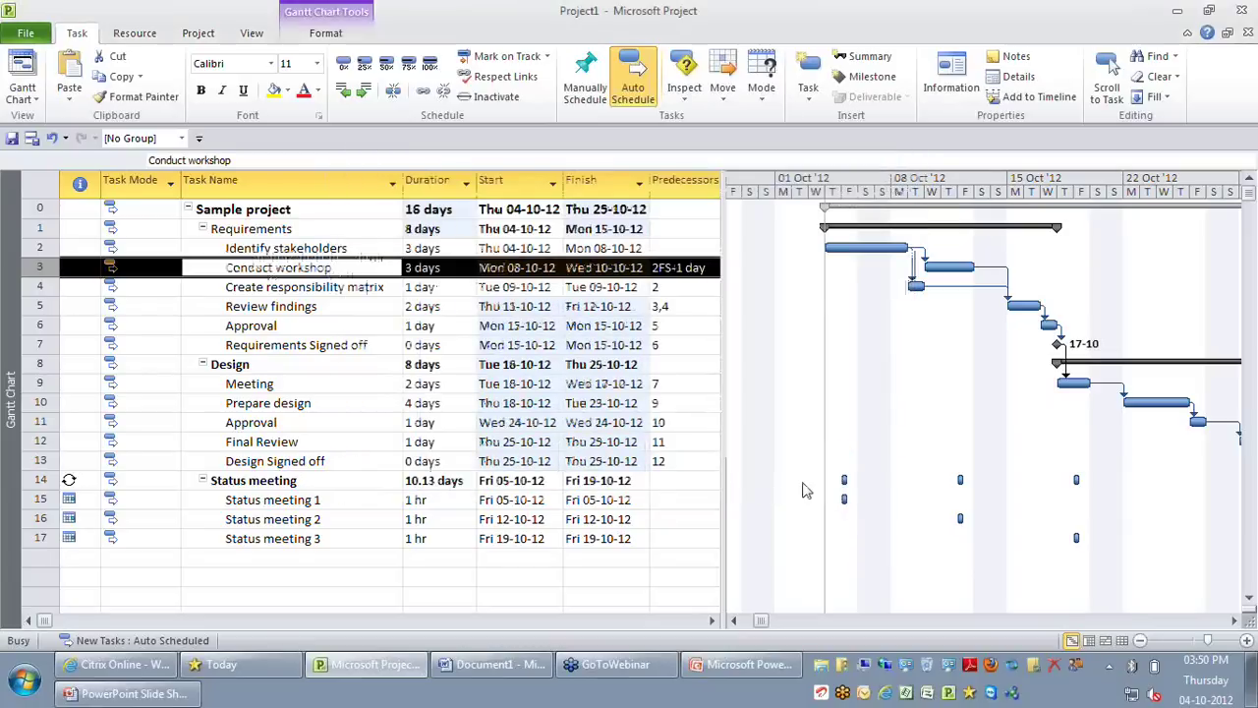
Compare the finish date of Identify stakeholders with the start date of Conduct workshop
key("Up")
left_click(599, 248)
left_click(518, 267)
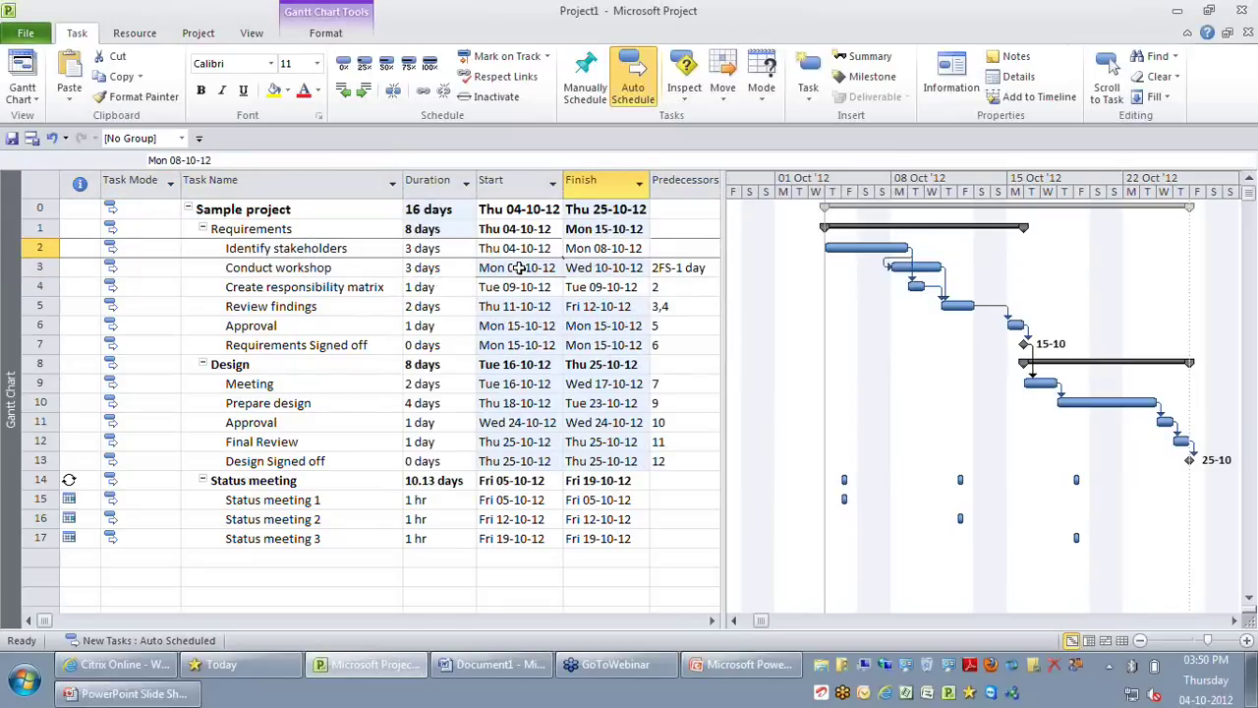
left_click(518, 267)
left_click(279, 267)
left_click(518, 268)
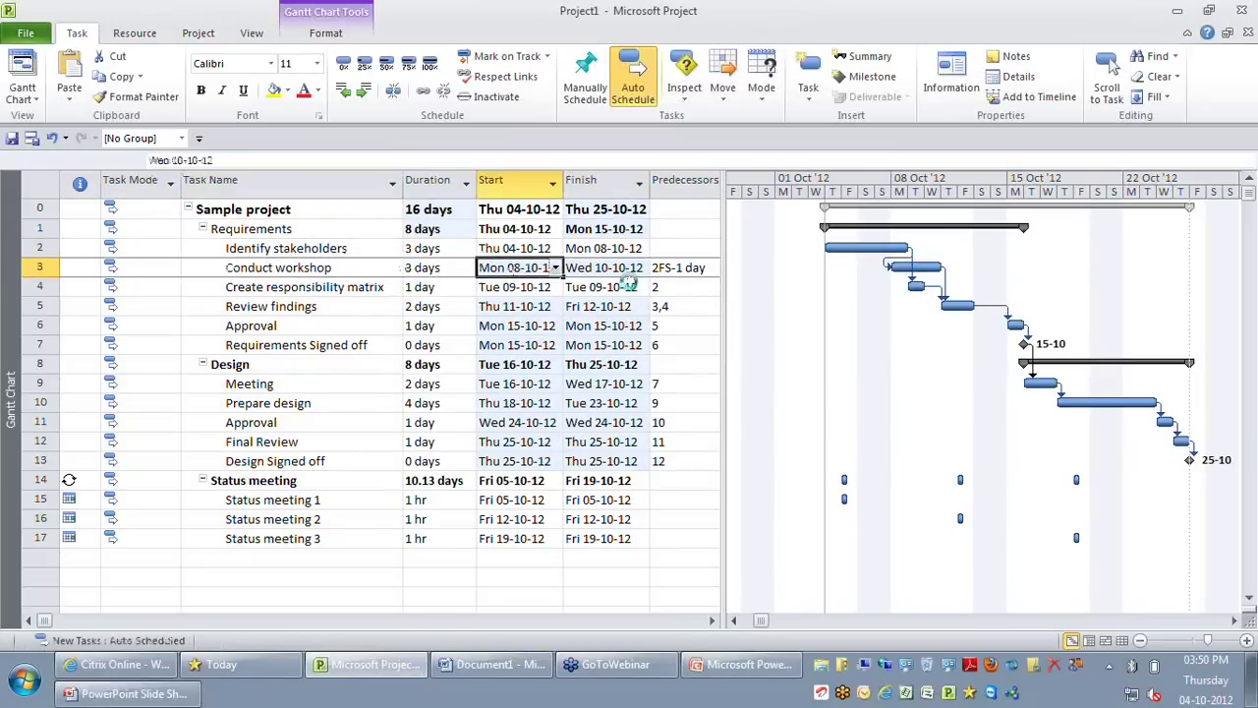
Undo the -1d lead time on Conduct workshop
key("Return")
key("Left")
key("Left")
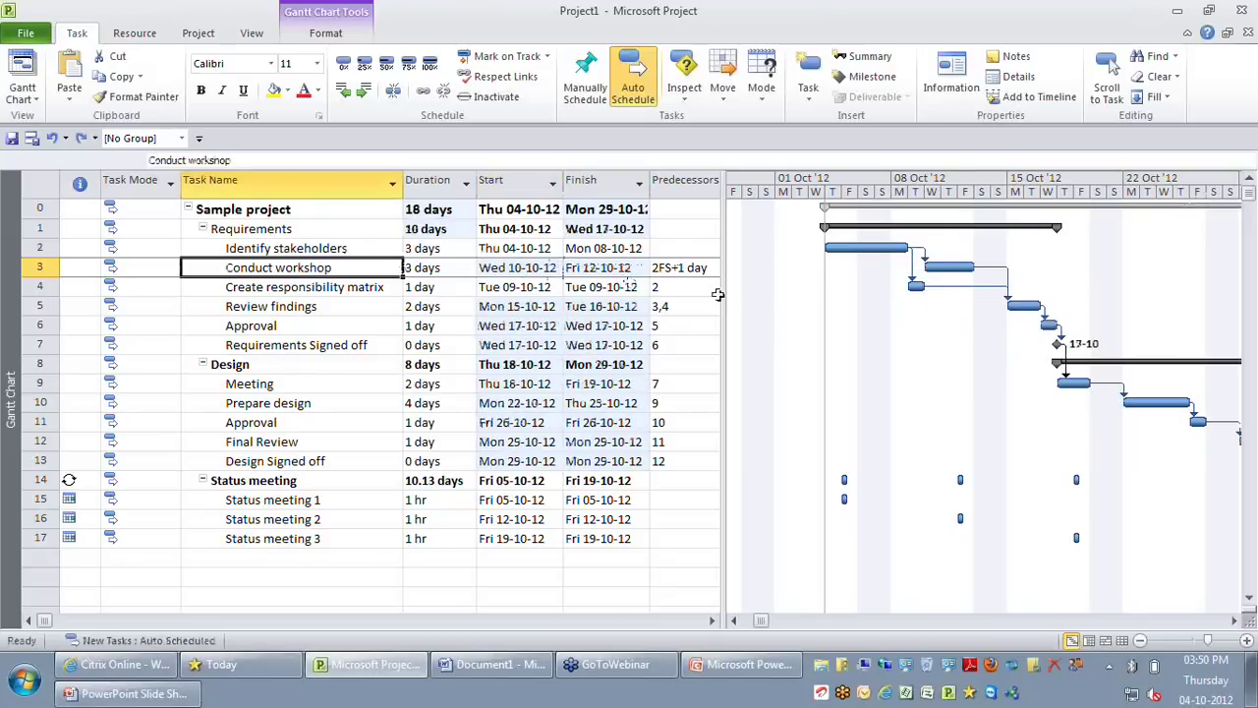
Set the lag on Conduct workshop's Identify stakeholders predecessor to -20% as a percentage lead time
double_click(344, 274)
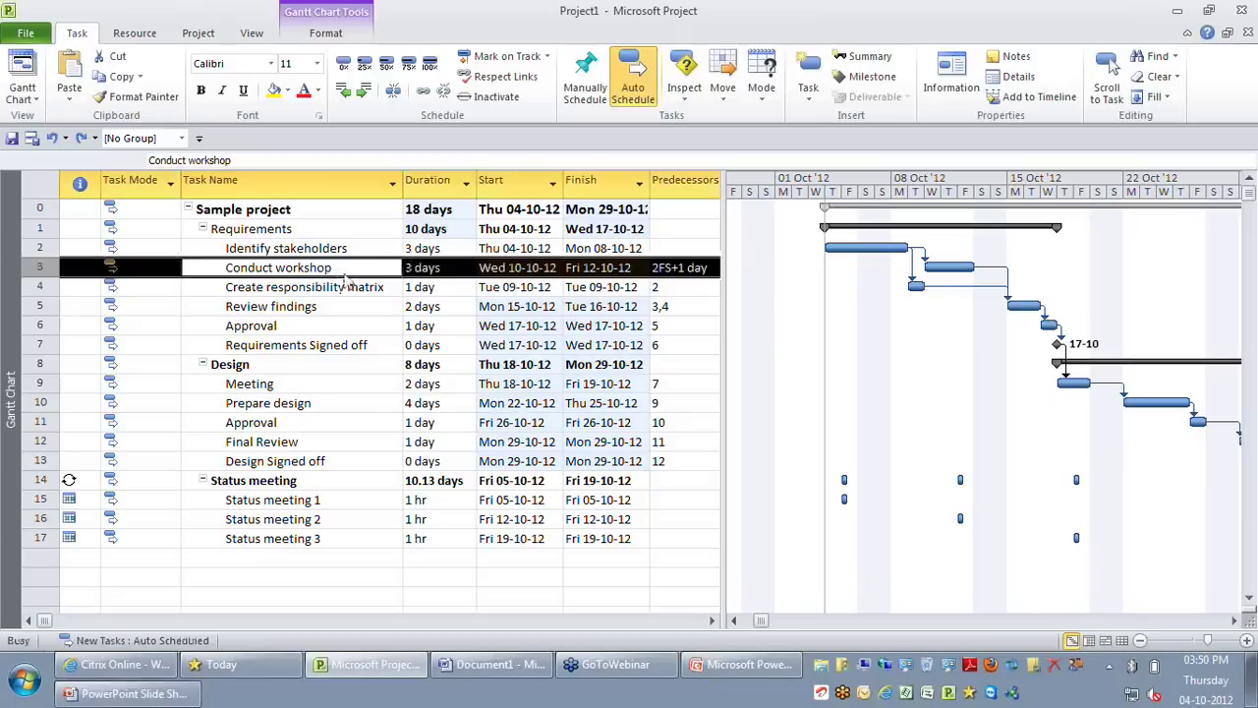
left_click(857, 280)
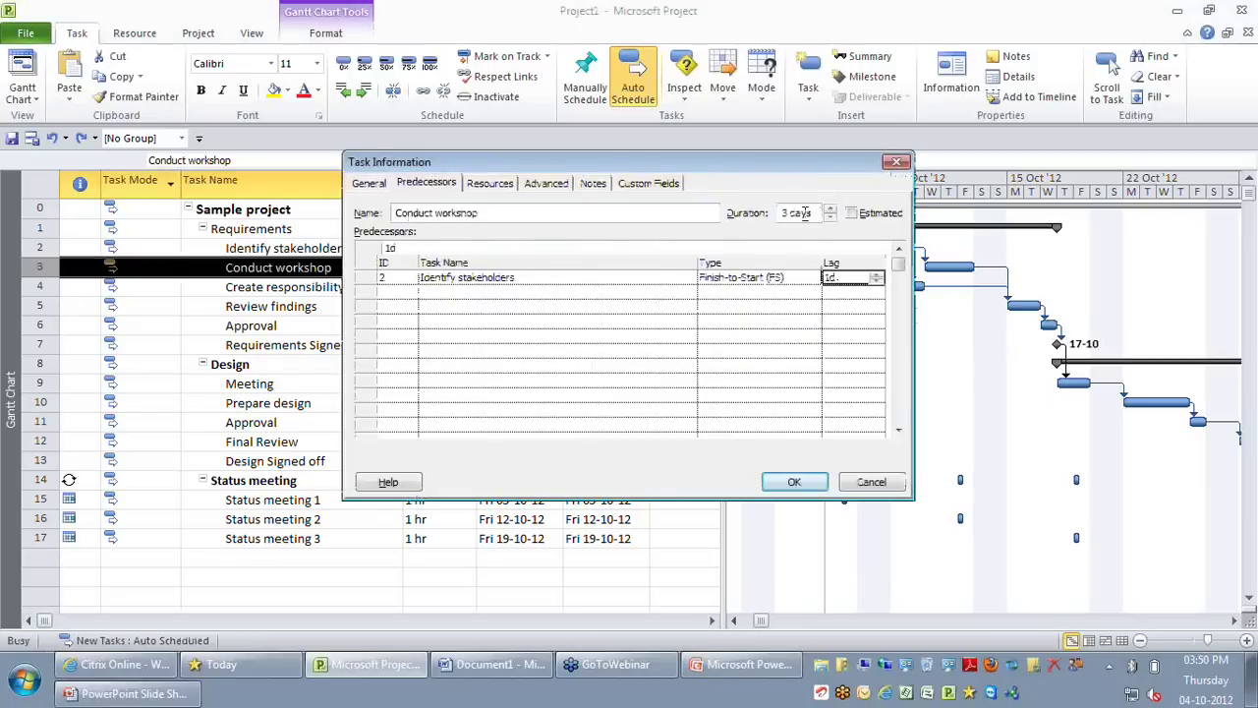
left_click_drag(776, 174, 783, 291)
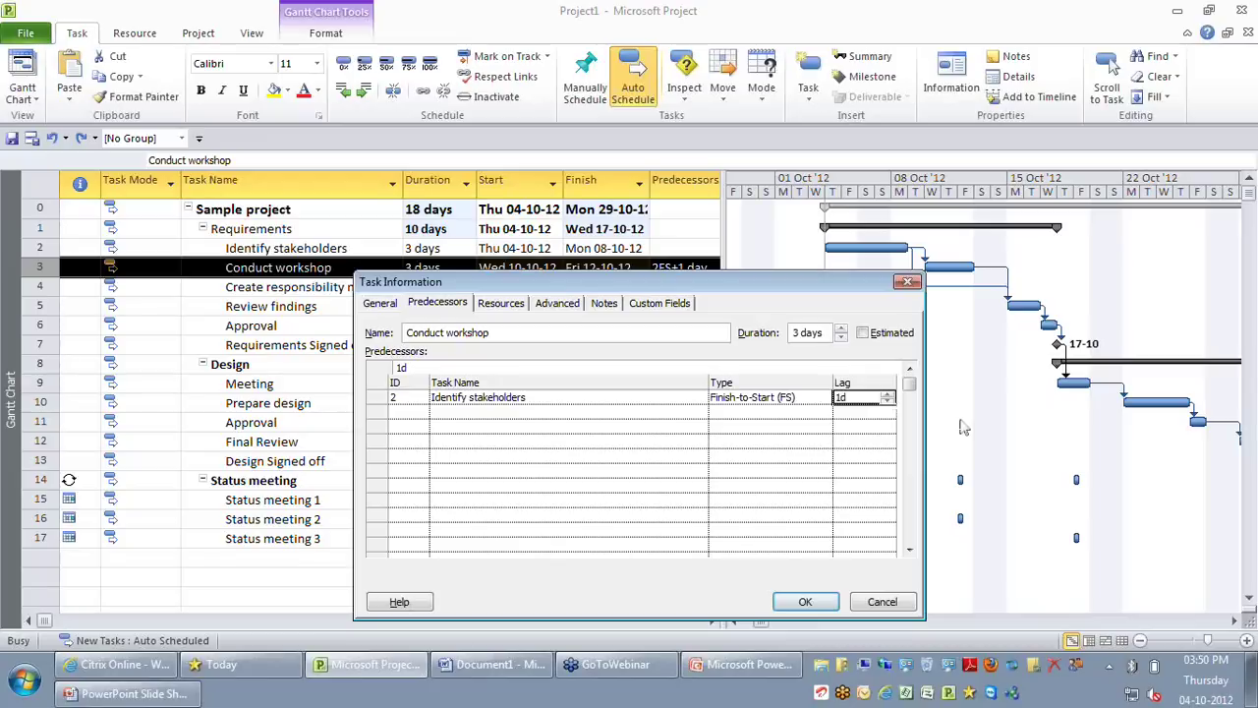
type("-20")
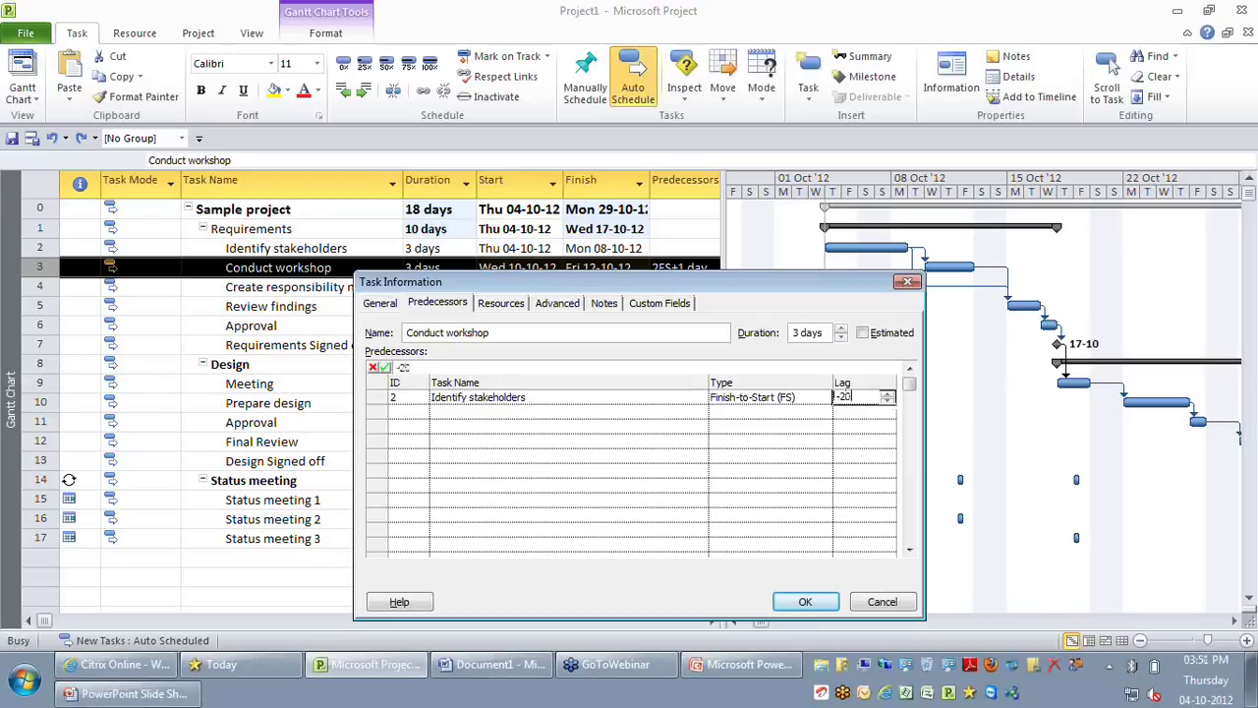
type("%")
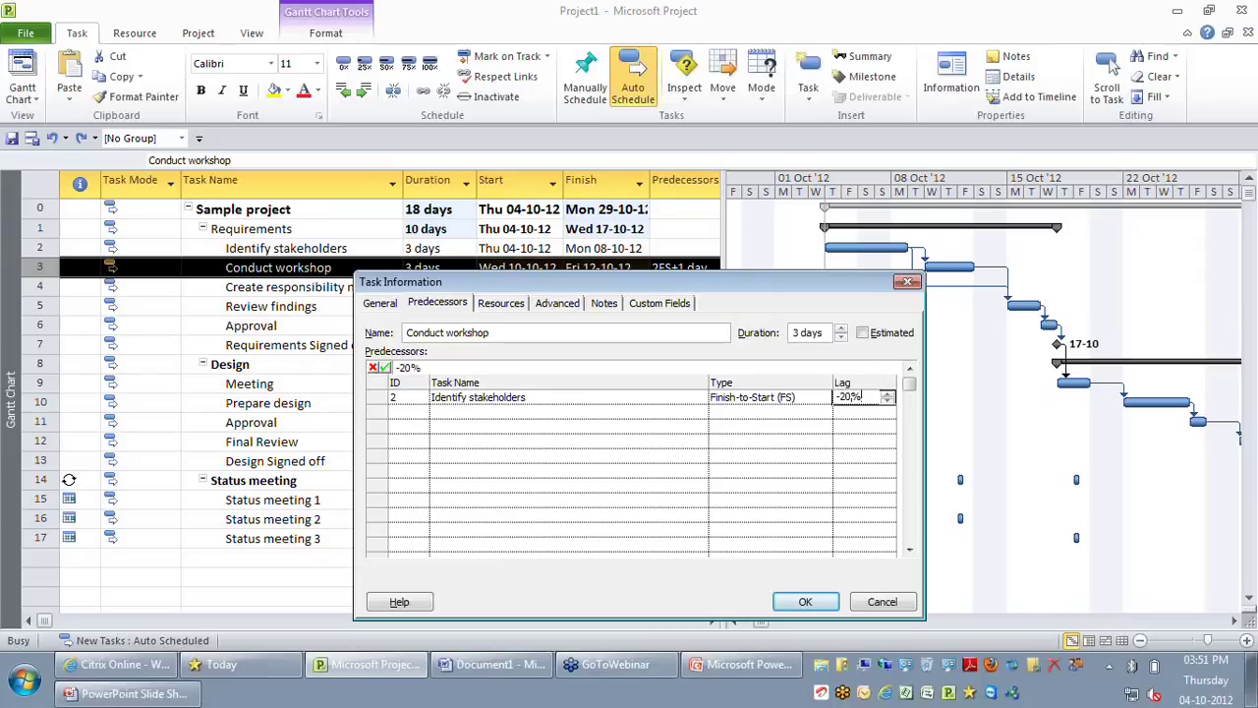
left_click(805, 602)
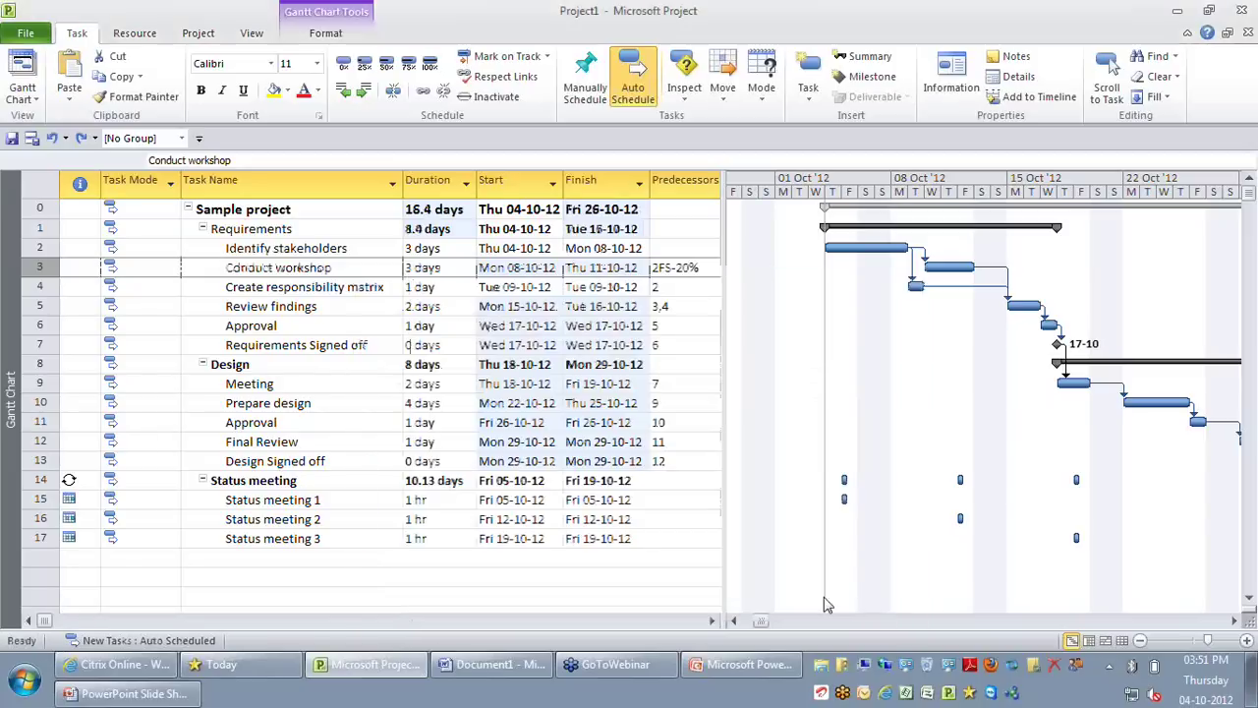
Set the duration of the Identify stakeholders task to 8 days
left_click(295, 248)
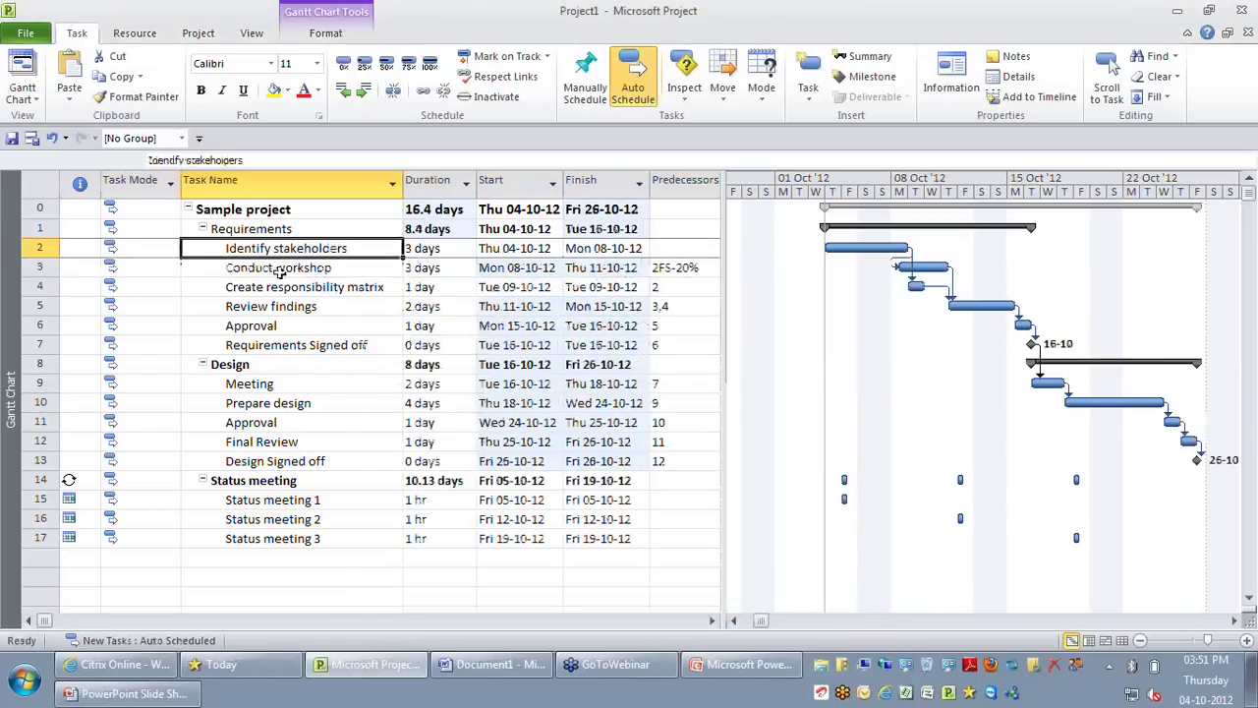
left_click(421, 247)
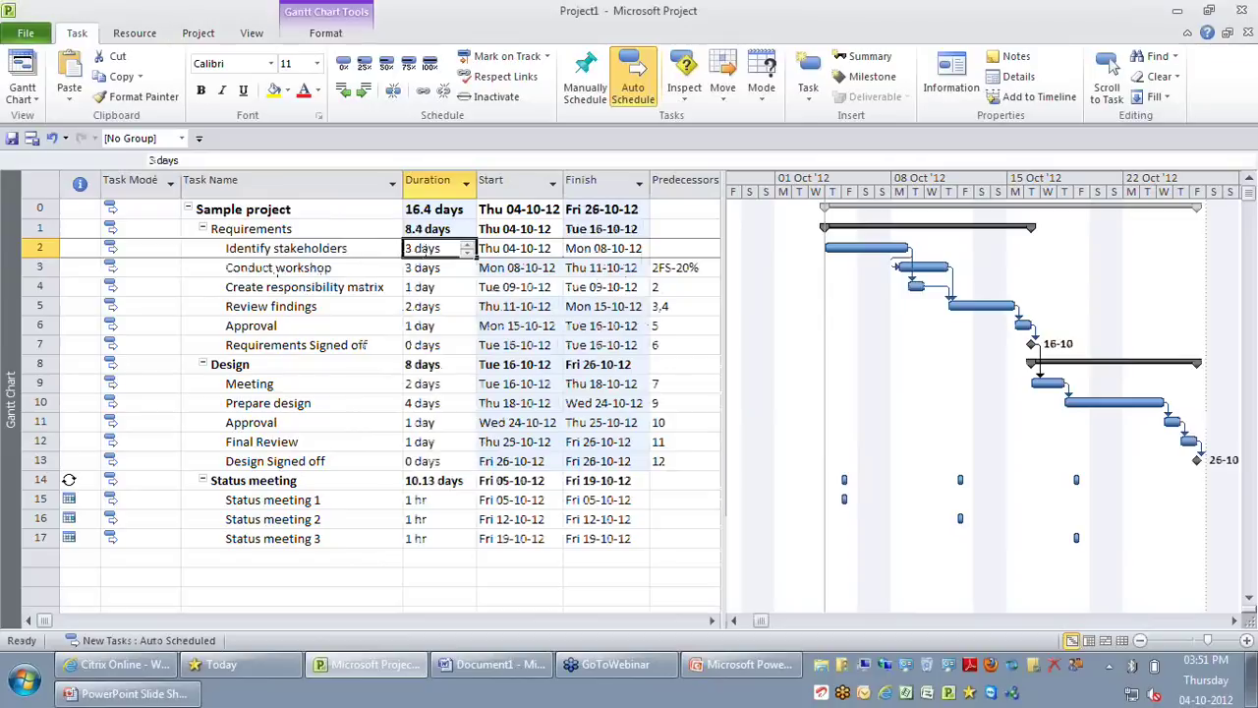
type("5")
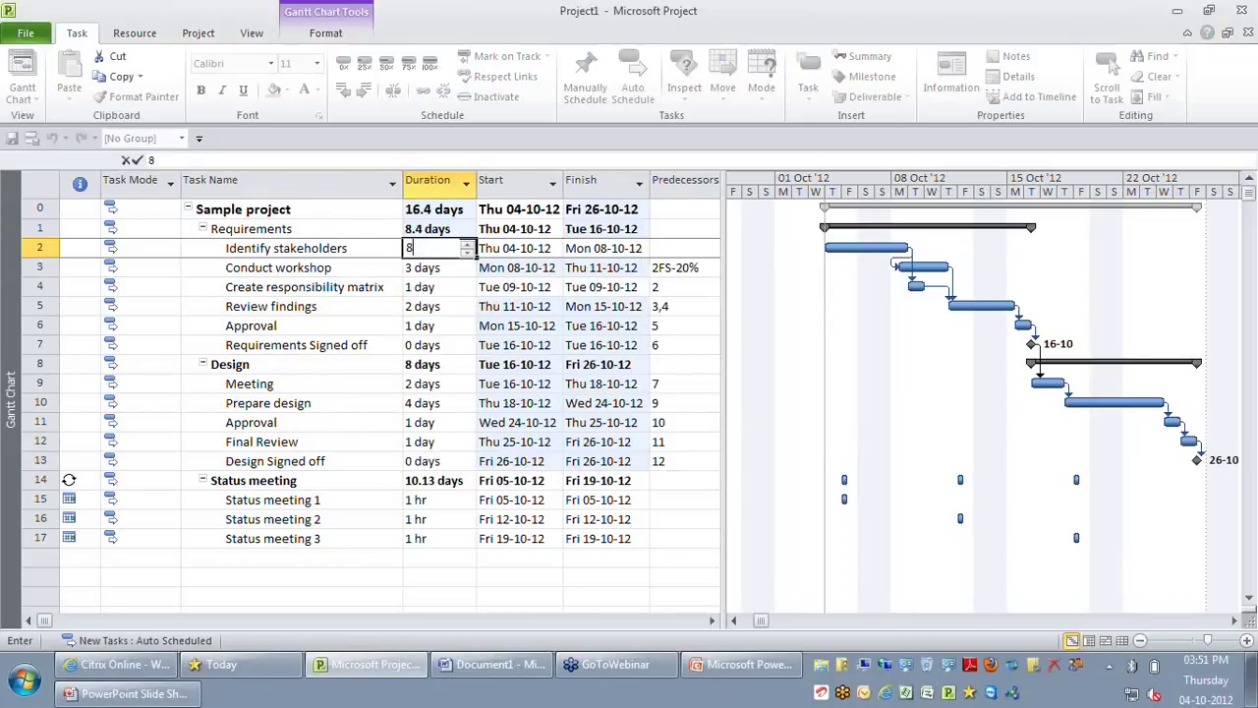
key("Return")
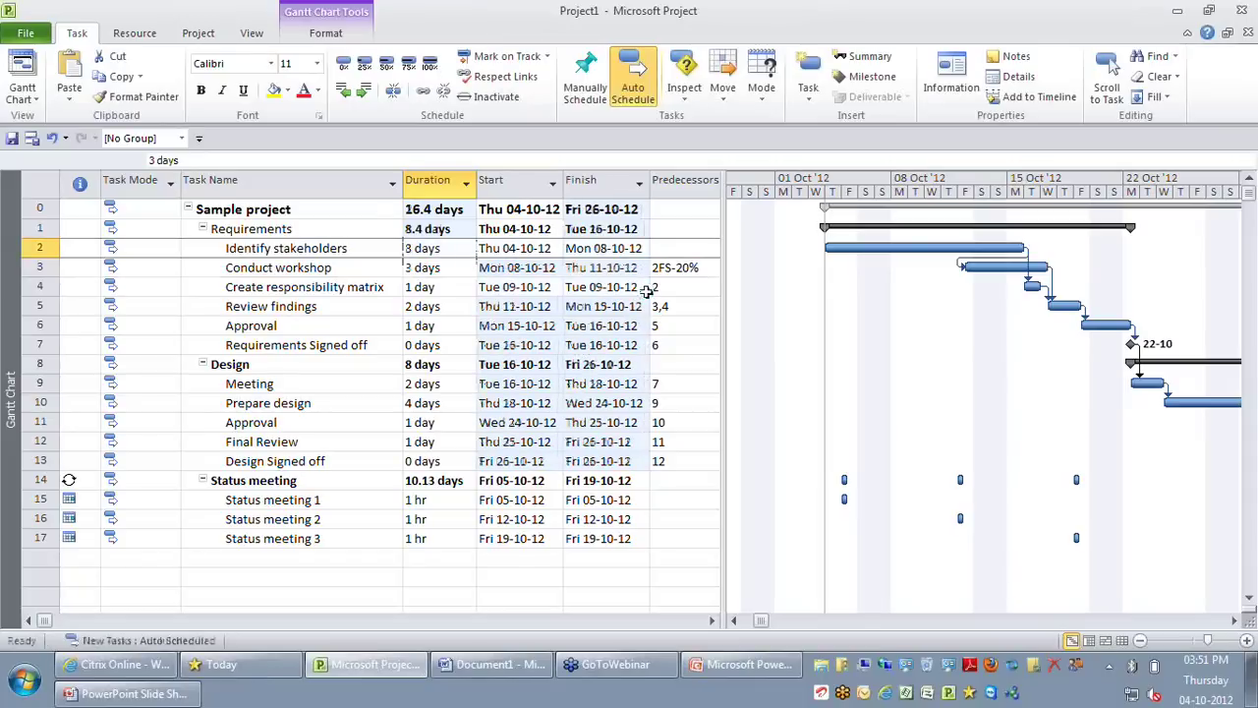
Undo the duration change on Identify stakeholders and the lag changes on Conduct workshop
key("ctrl+z")
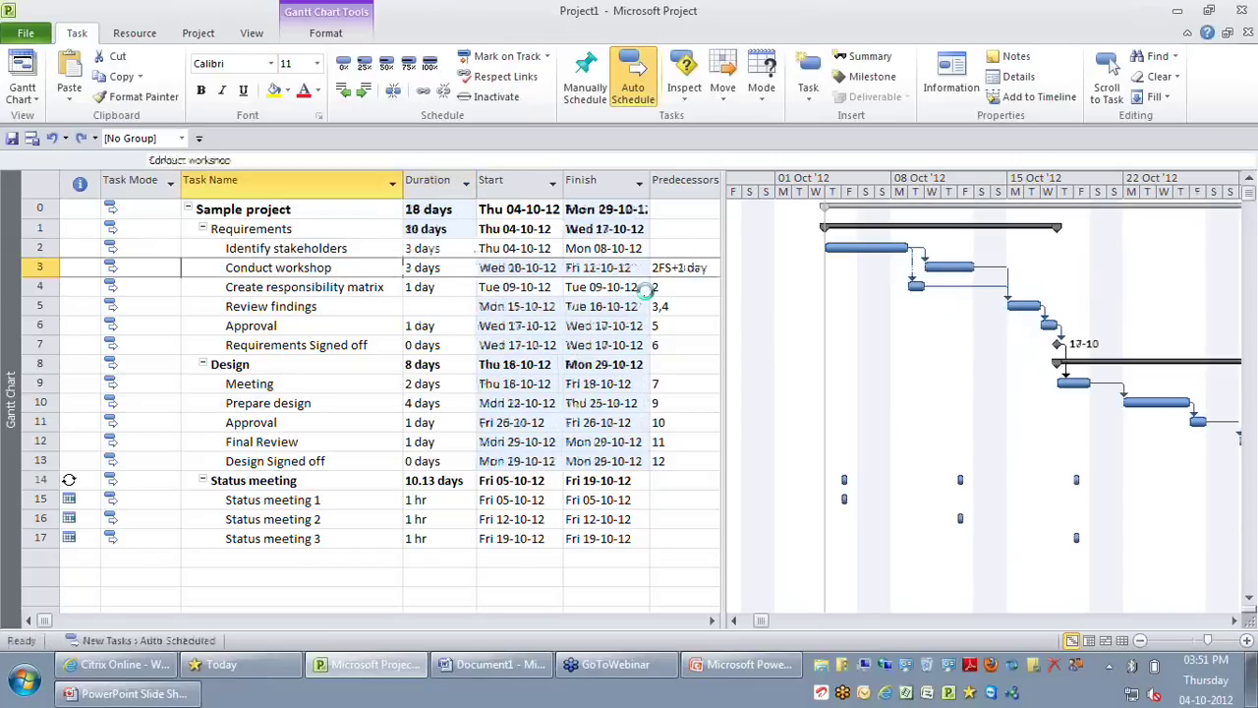
key("ctrl+z")
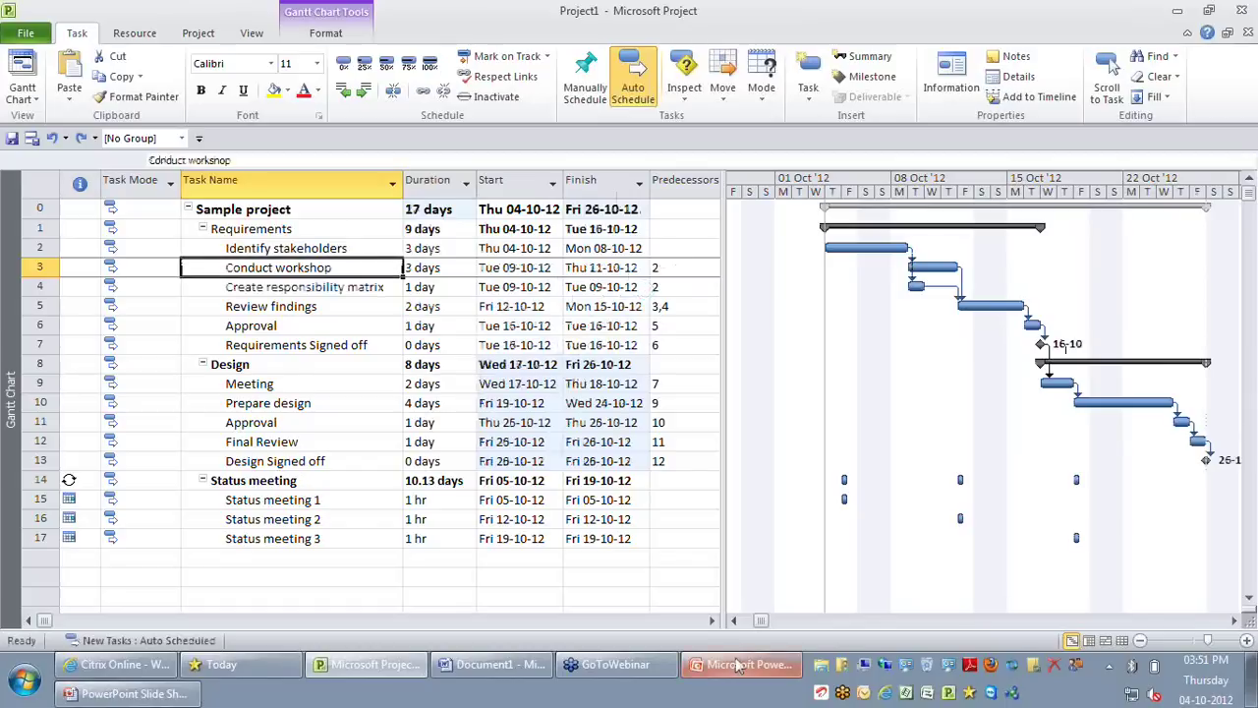
Switch to the PowerPoint slide show, advance from the lead/lag slide to "Schedule around key dates", and return to Microsoft Project
mouse_move(739, 665)
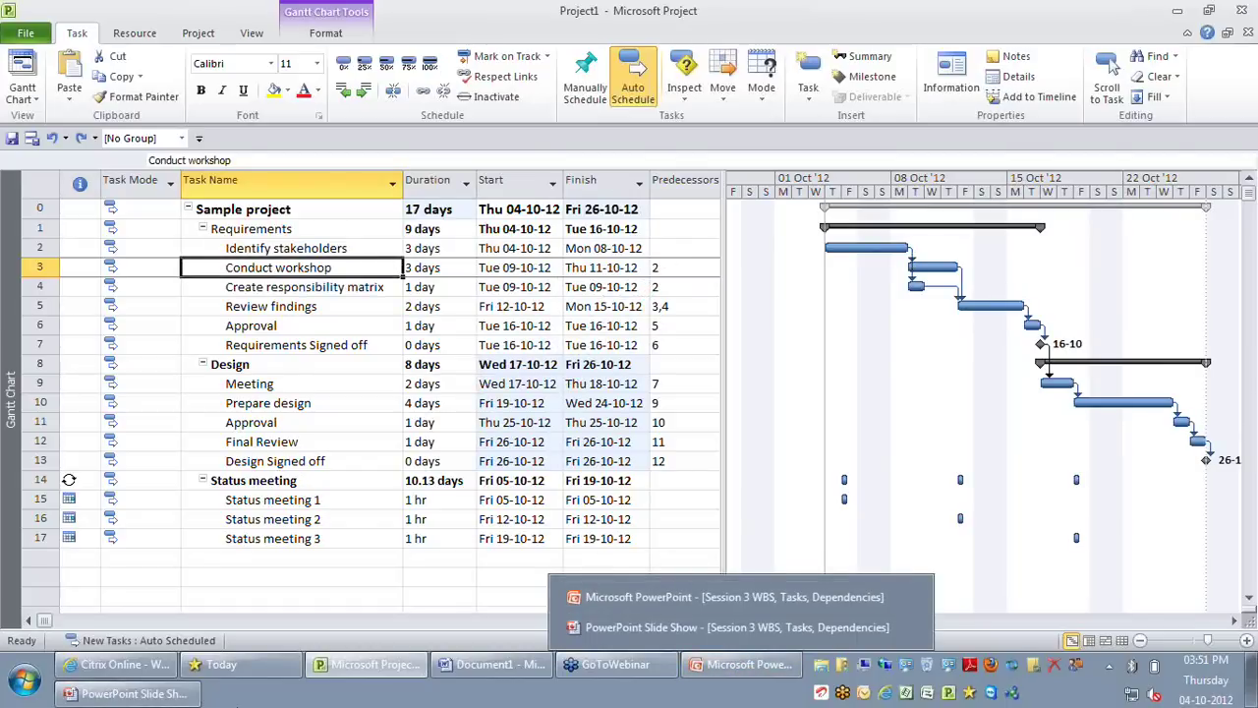
key("alt+Tab")
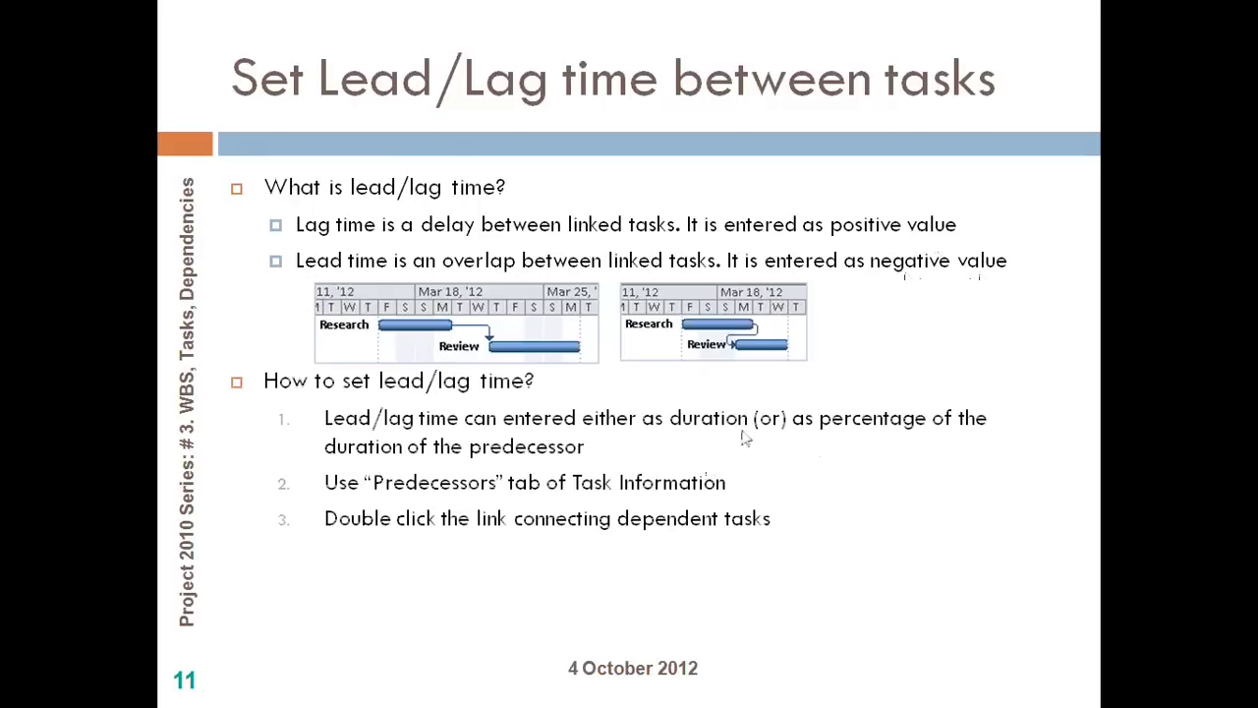
left_click(971, 470)
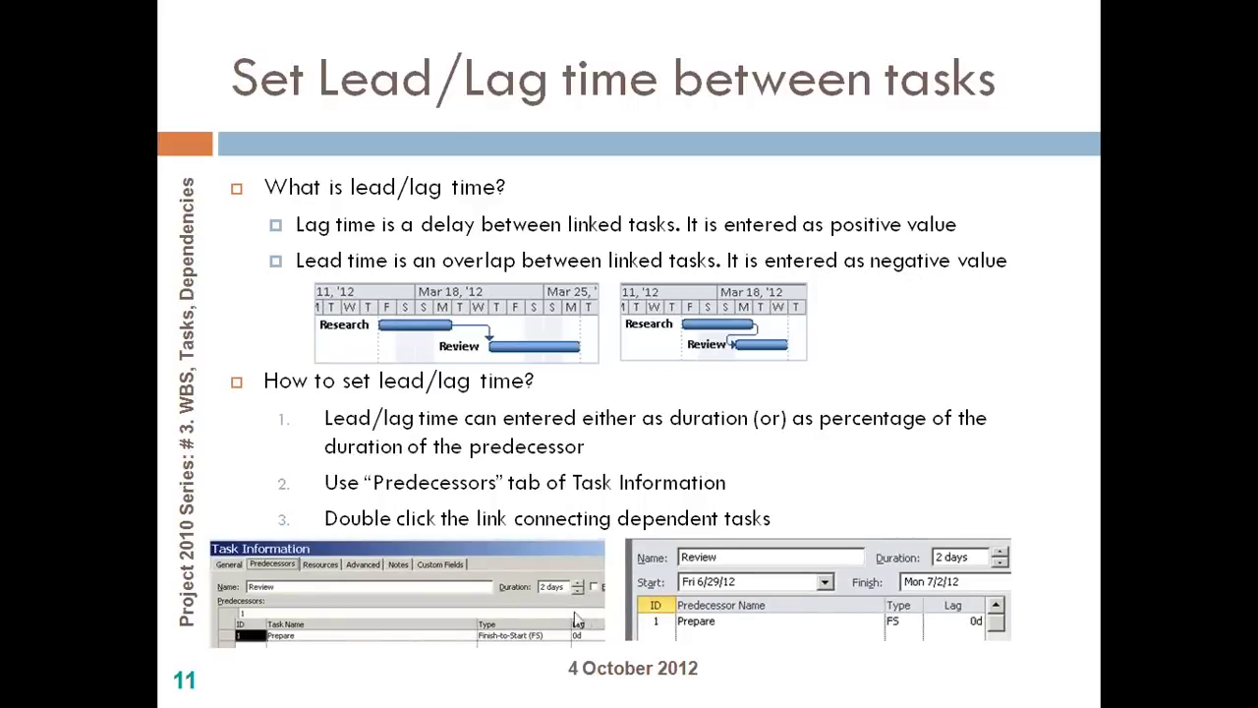
key("Right")
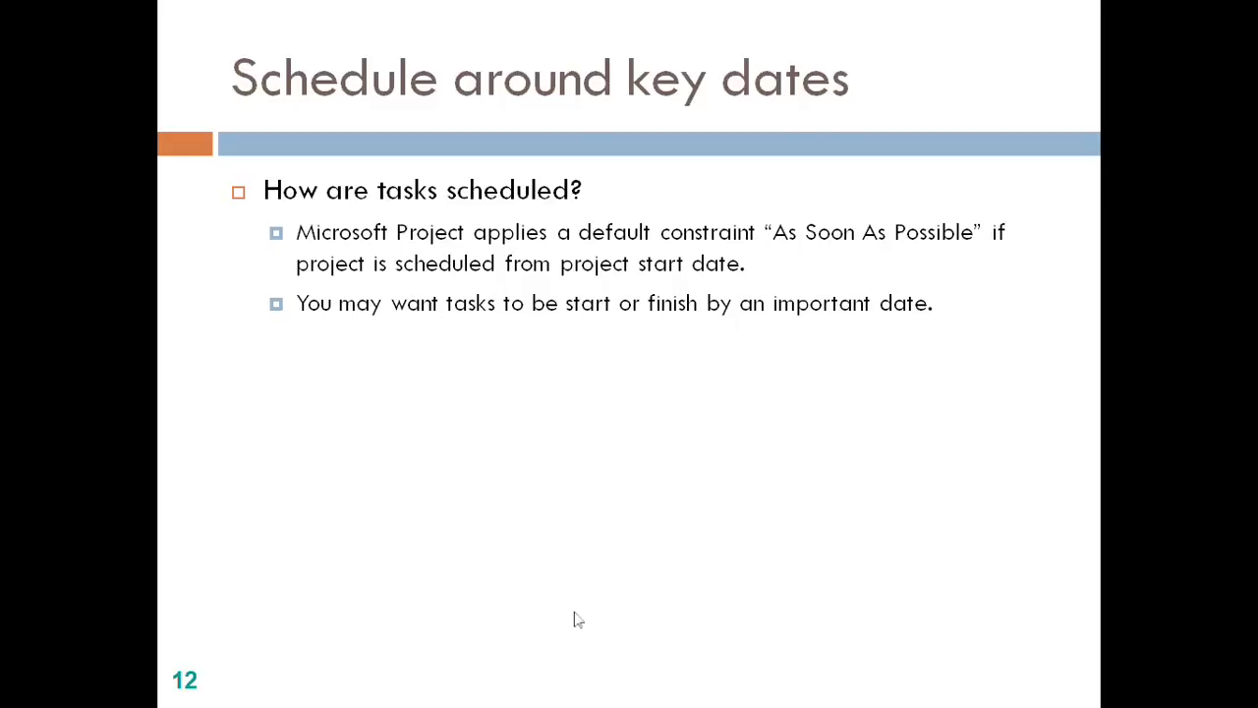
key("alt+Tab")
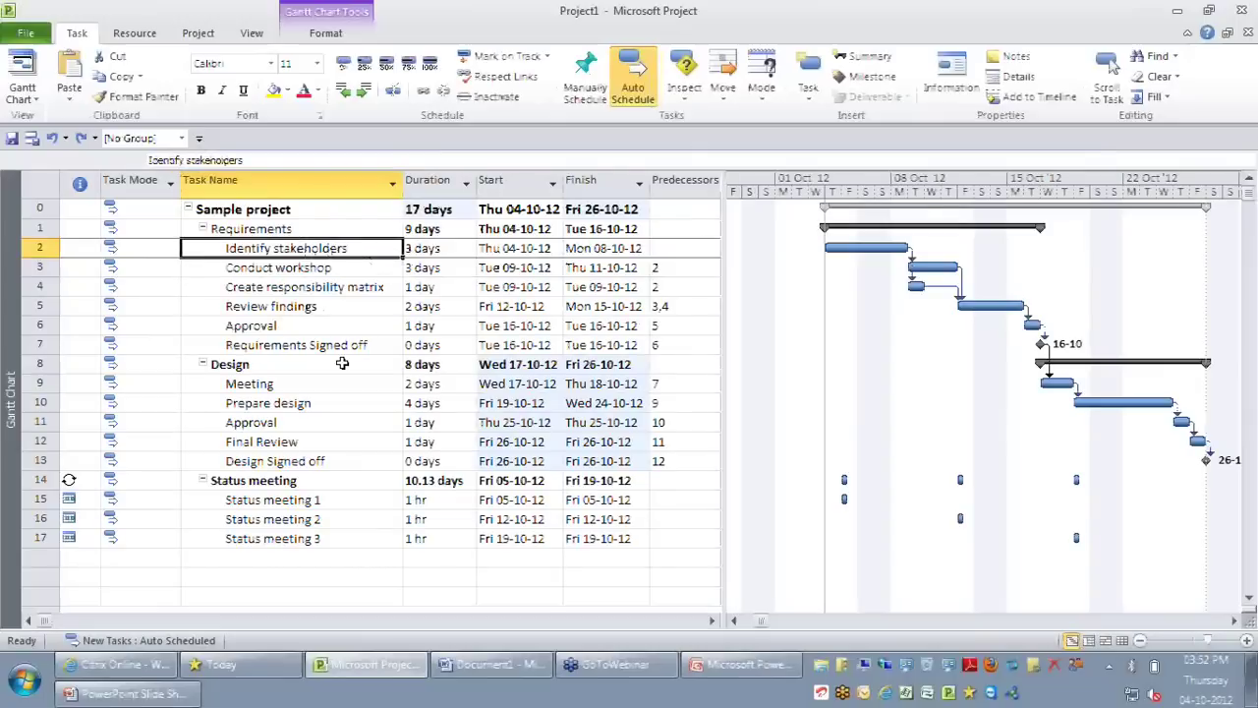
Check the constraint type and other advanced task details of Identify stakeholders and Status meeting 1 without changing them
left_click(26, 33)
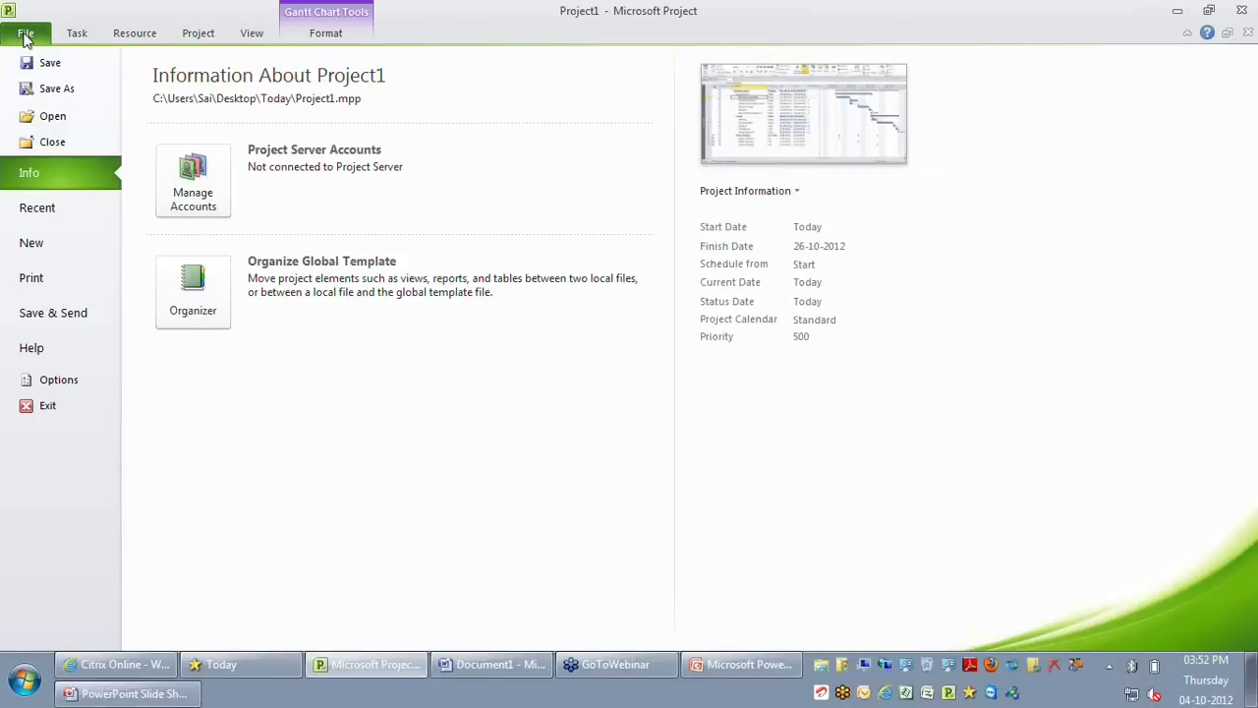
left_click(26, 34)
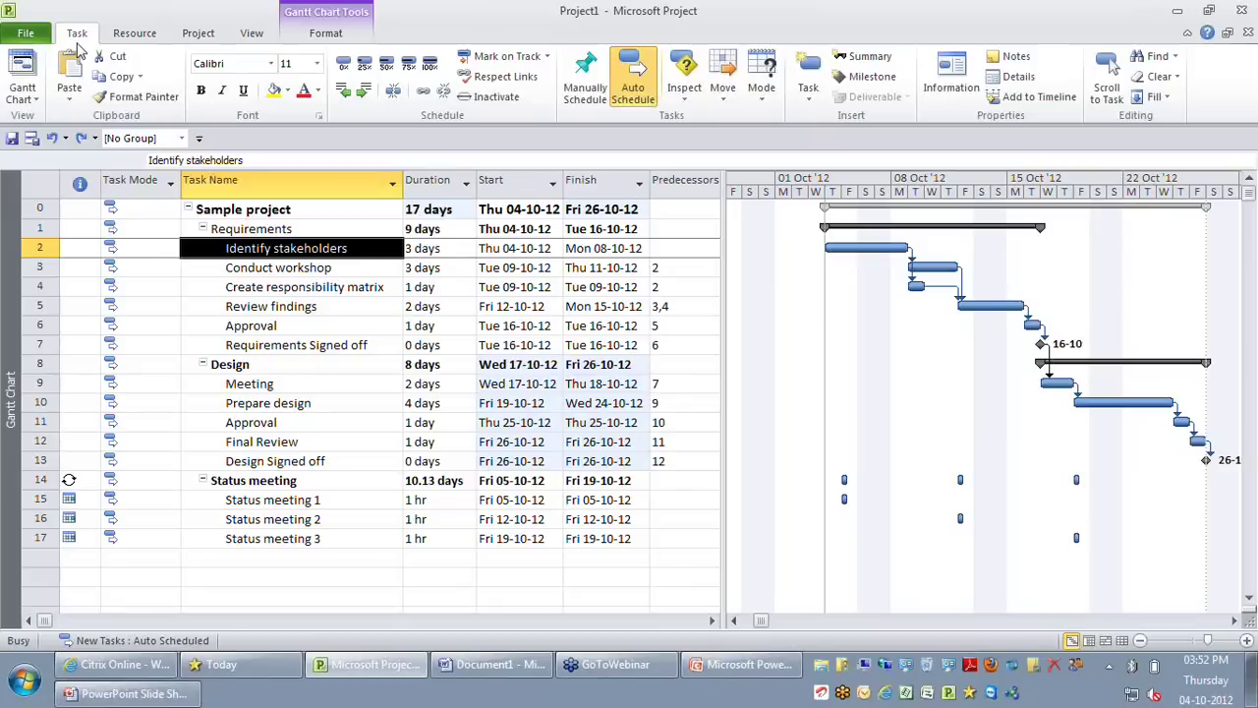
double_click(279, 253)
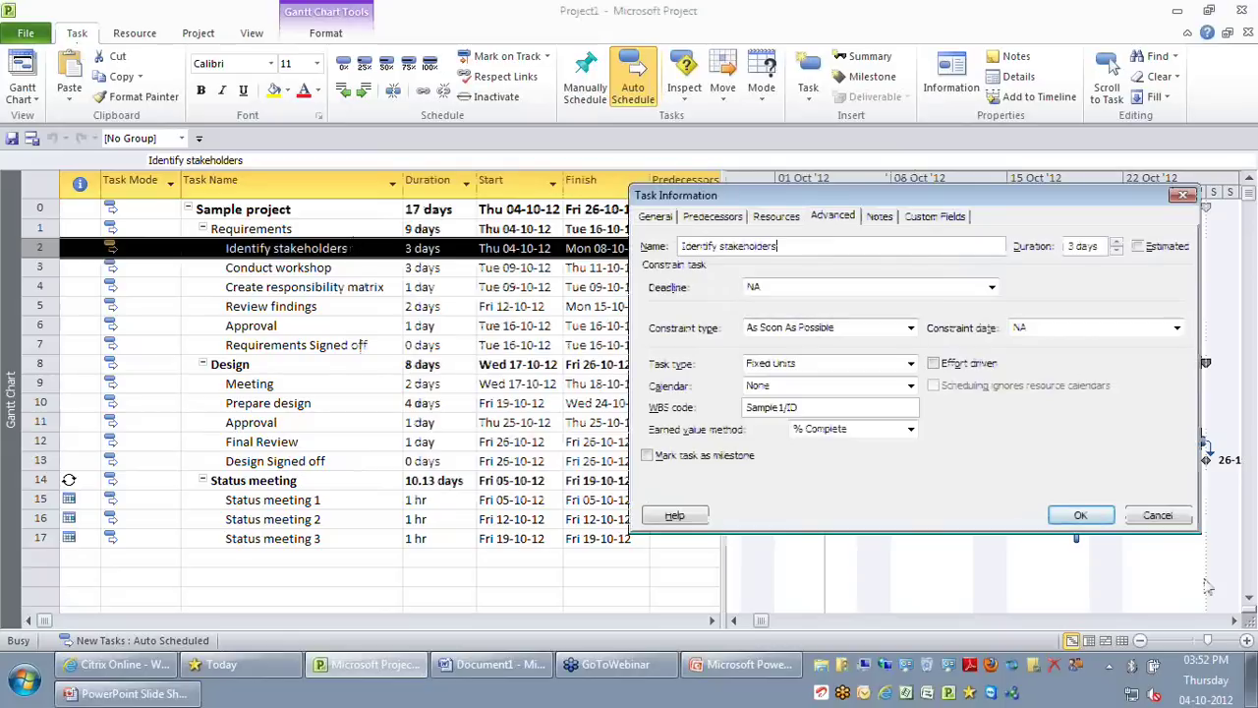
left_click(1157, 517)
left_click(335, 502)
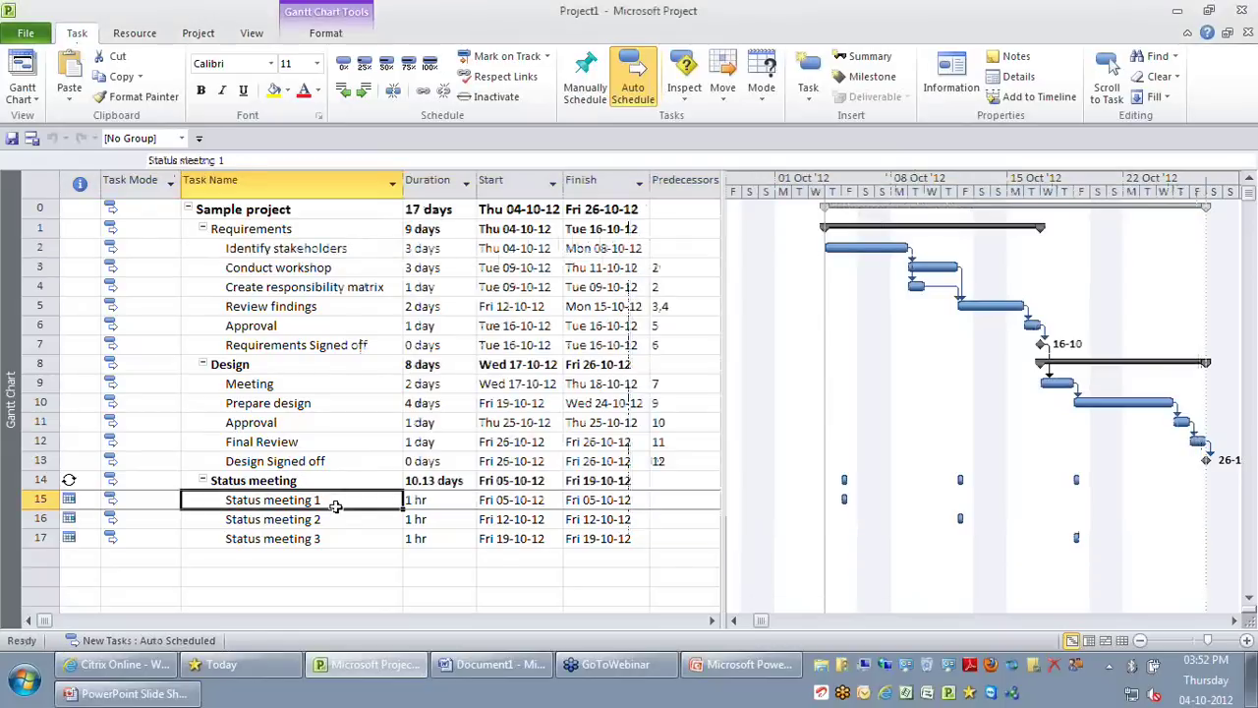
double_click(336, 502)
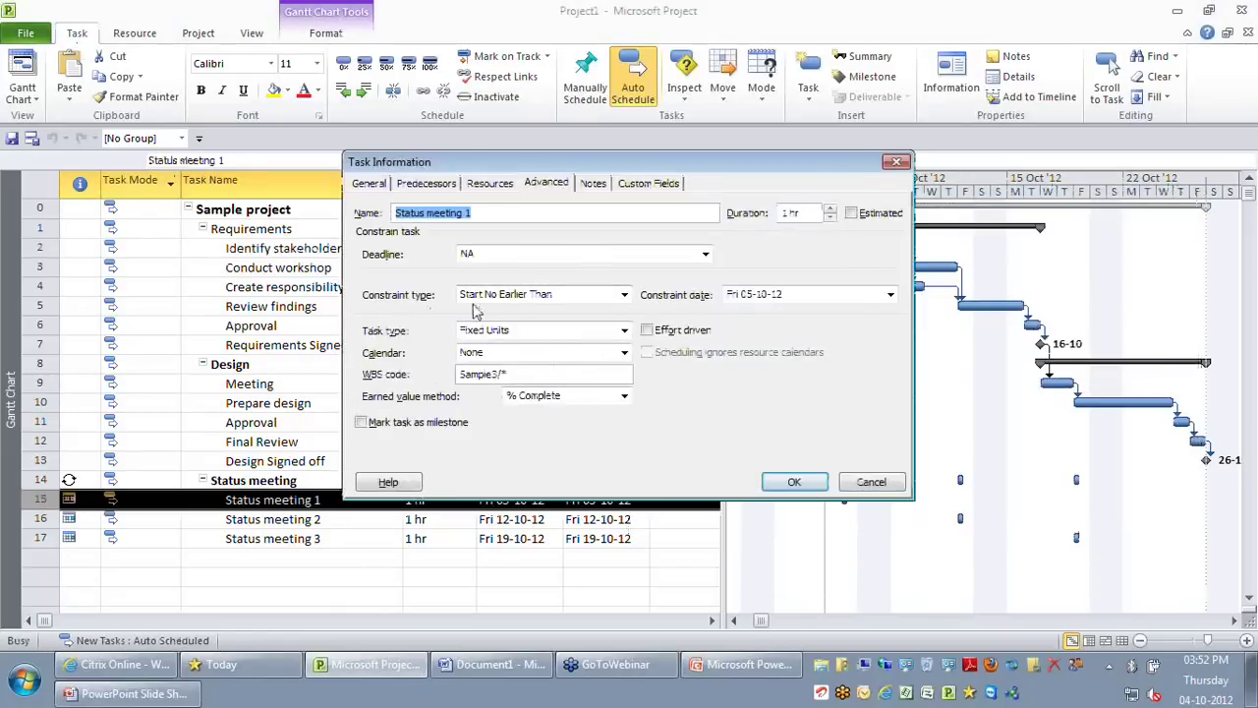
left_click(871, 483)
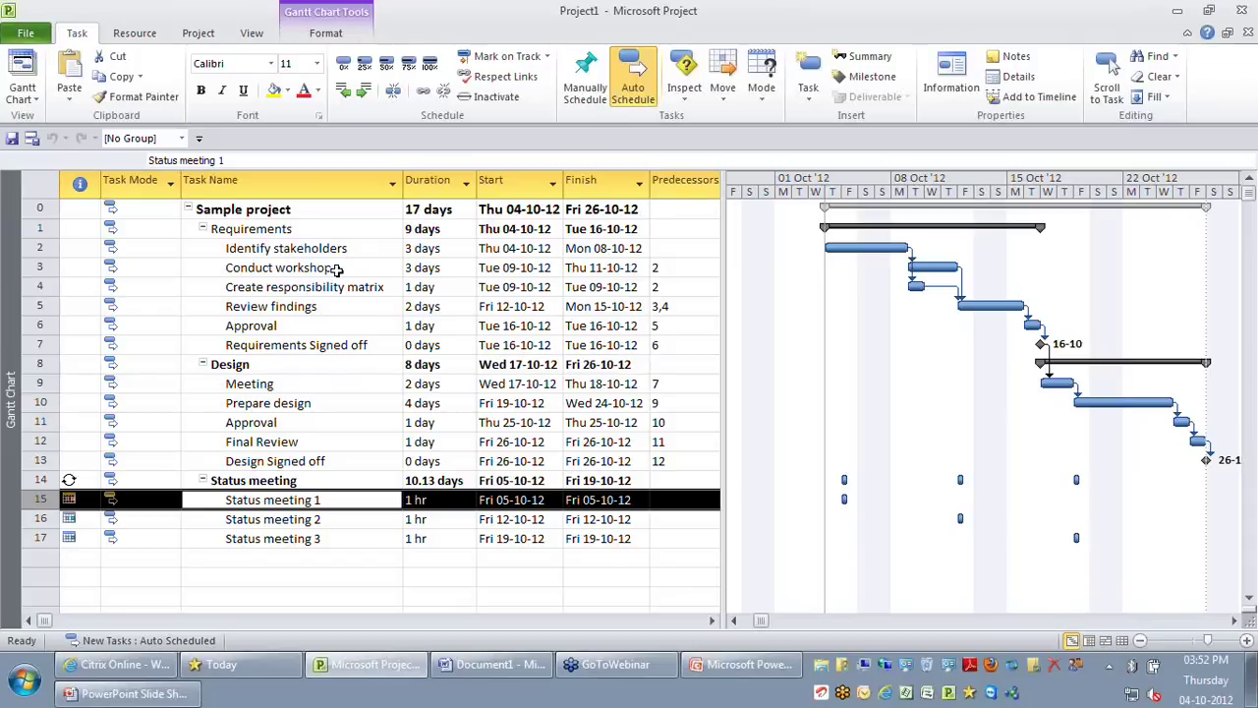
Inspect Conduct workshop in the Task Inspector and compare its affecting factors with the task's start and finish dates
left_click(338, 270)
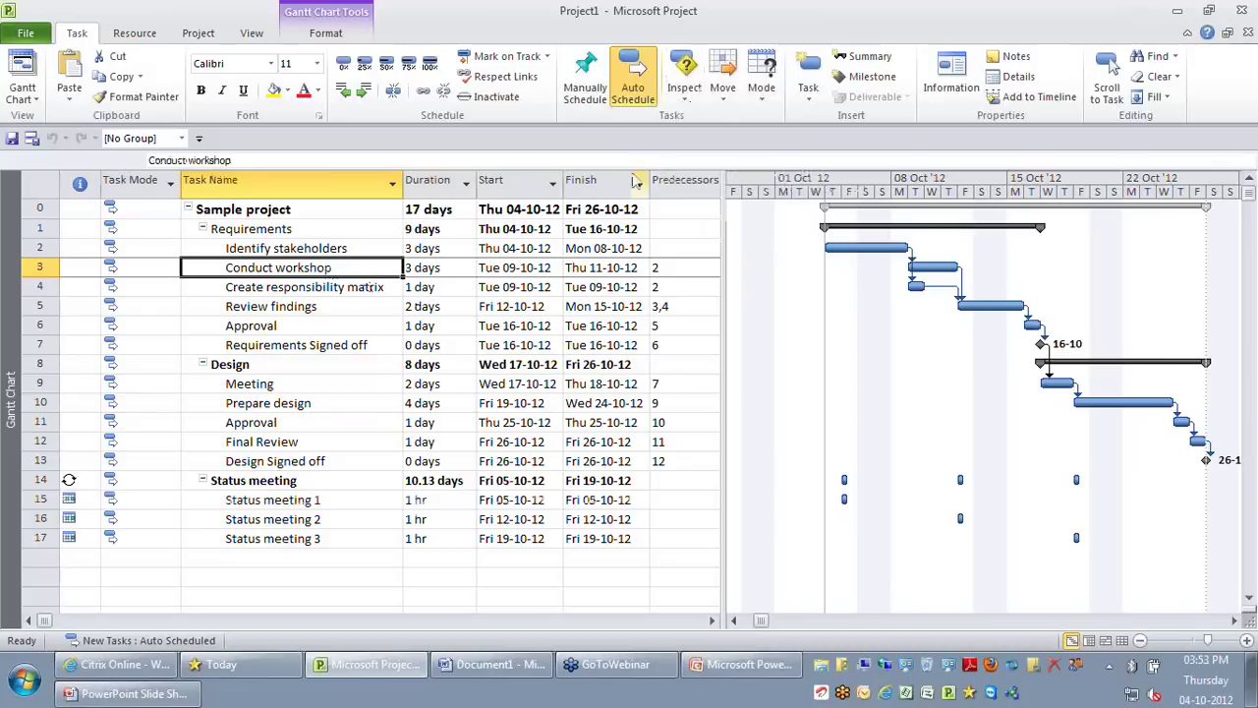
left_click(326, 290)
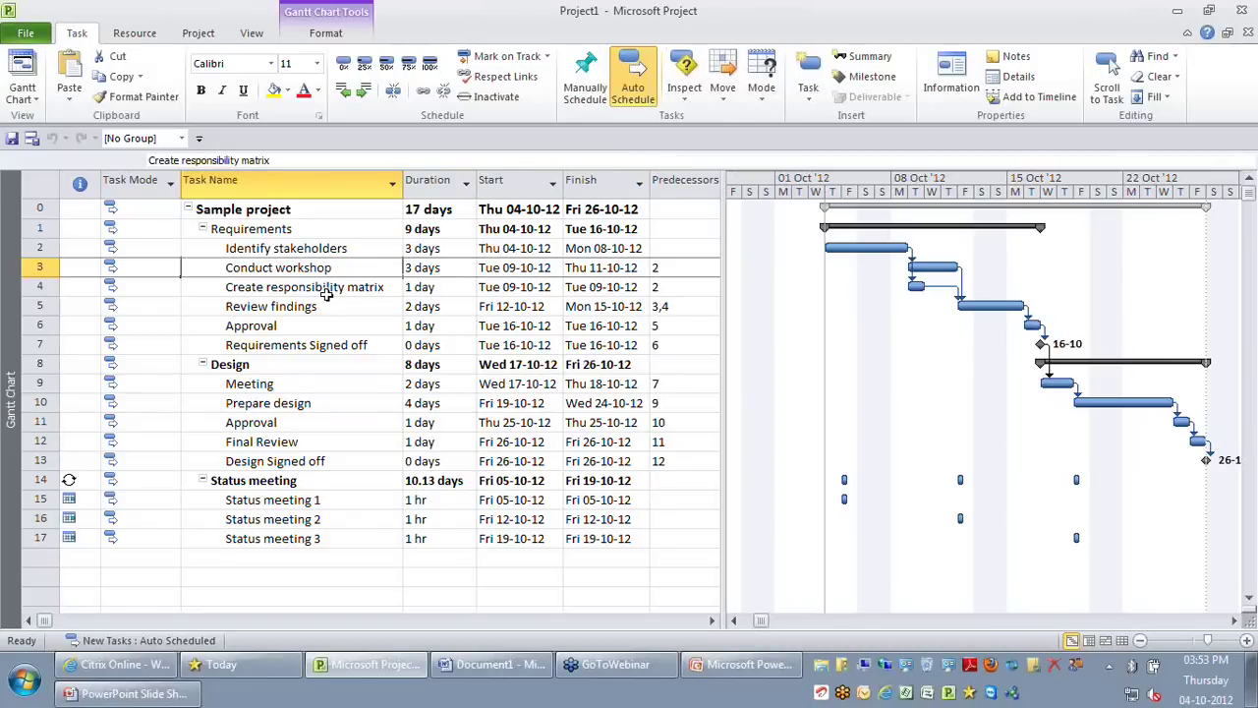
key("Up")
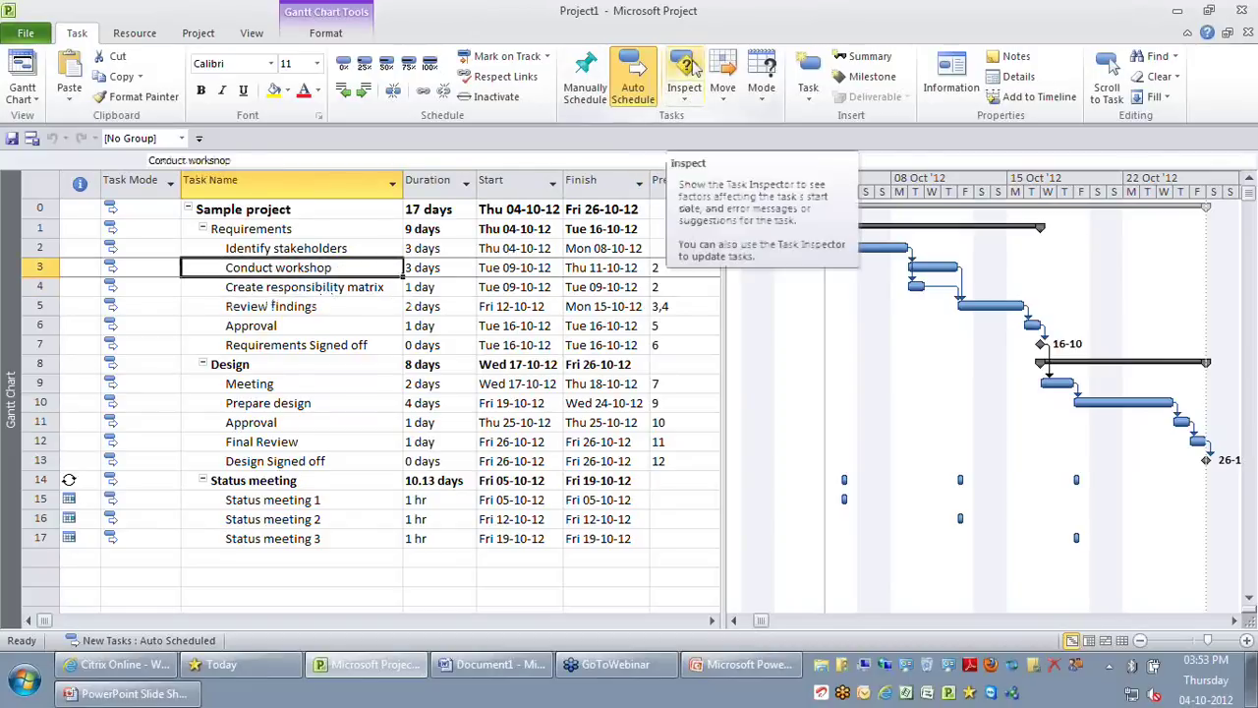
left_click(685, 74)
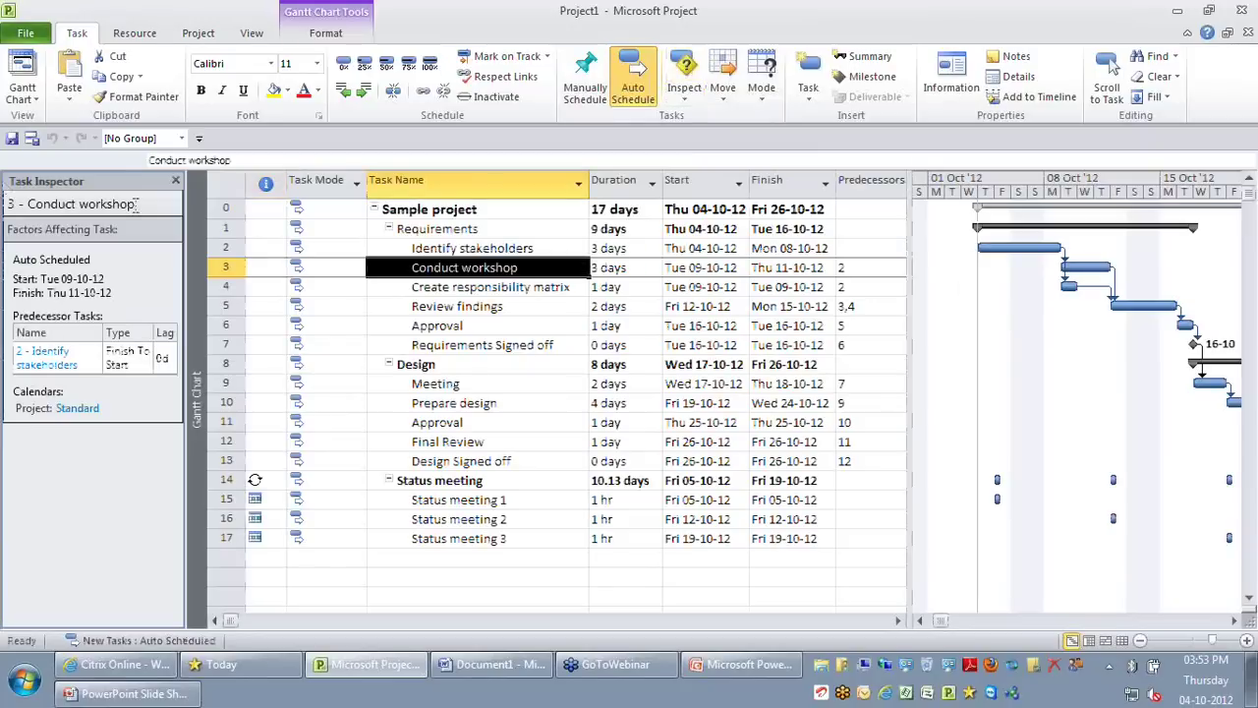
left_click(686, 270)
left_click(771, 267)
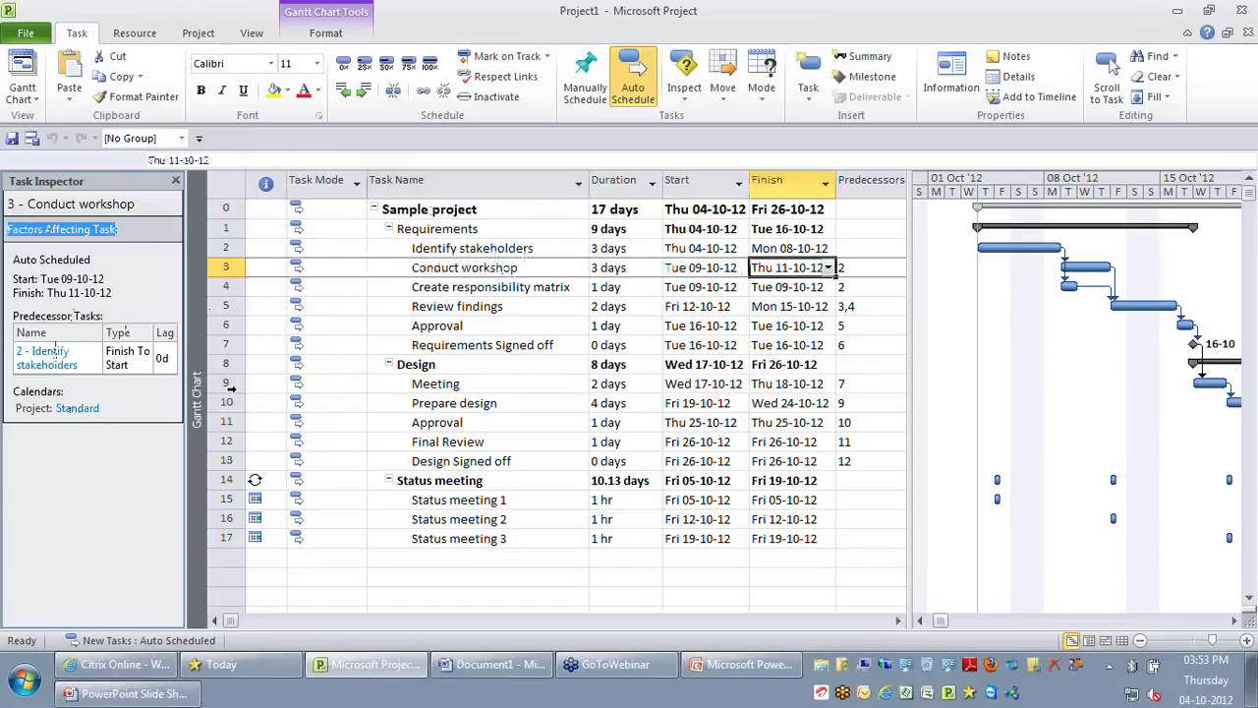
key("Left")
key("Right")
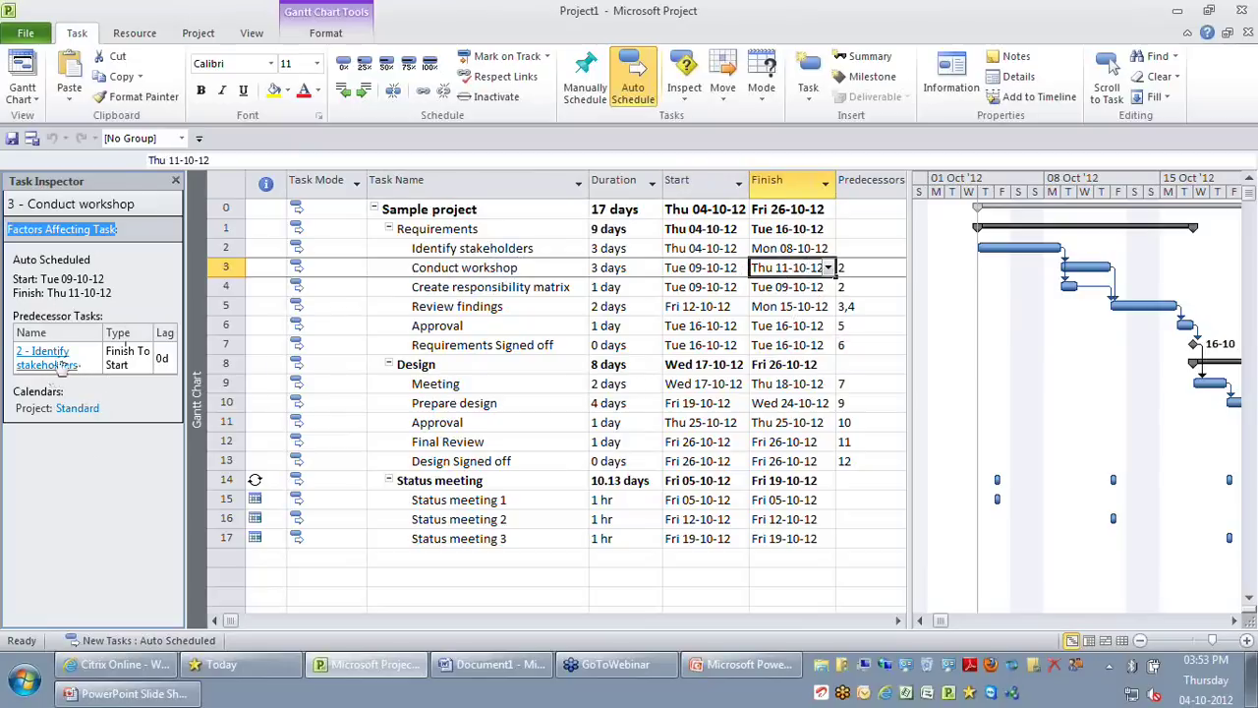
Set the duration of Identify stakeholders to 4 days and check the start and finish dates of Conduct workshop
left_click(620, 249)
left_click(654, 245)
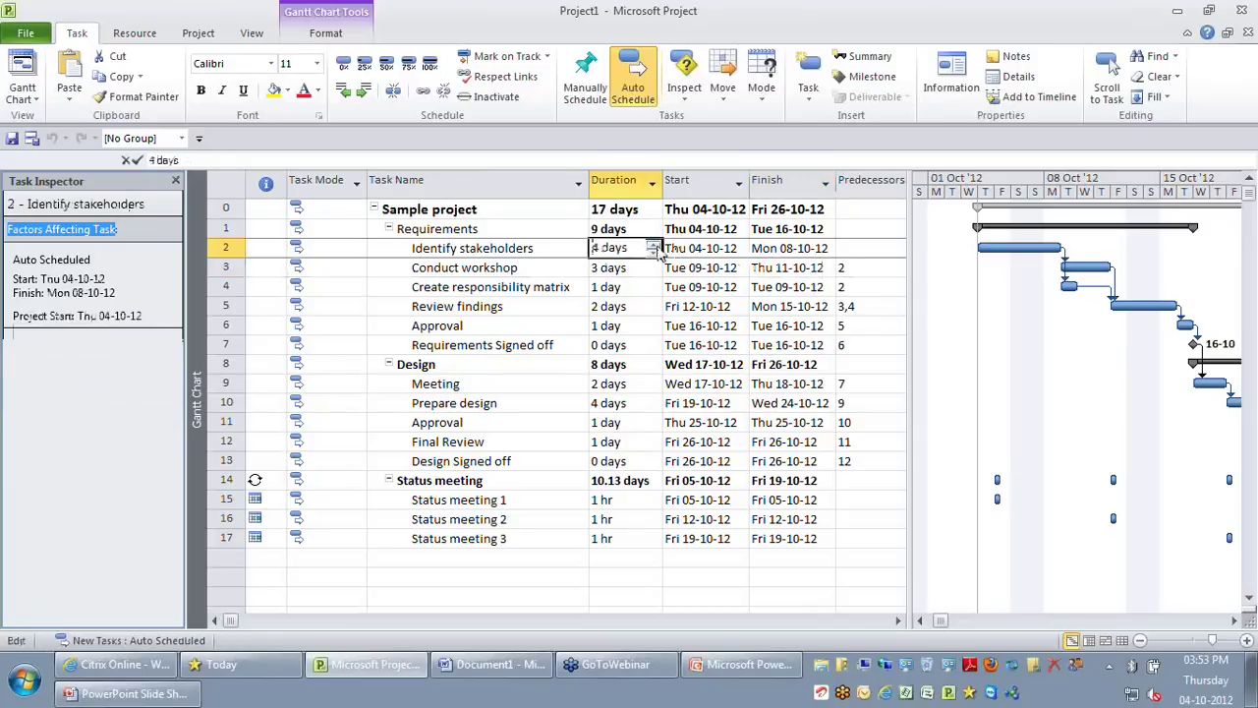
key("Return")
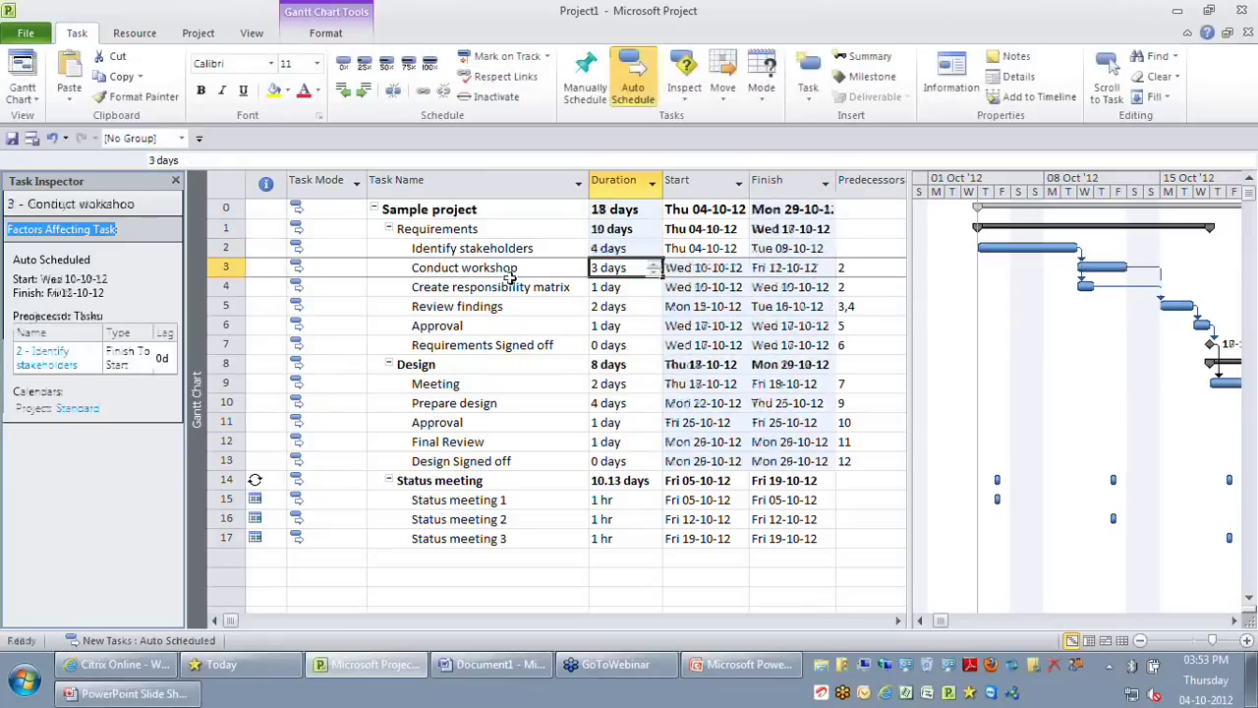
key("Right")
key("Right")
left_click(524, 270)
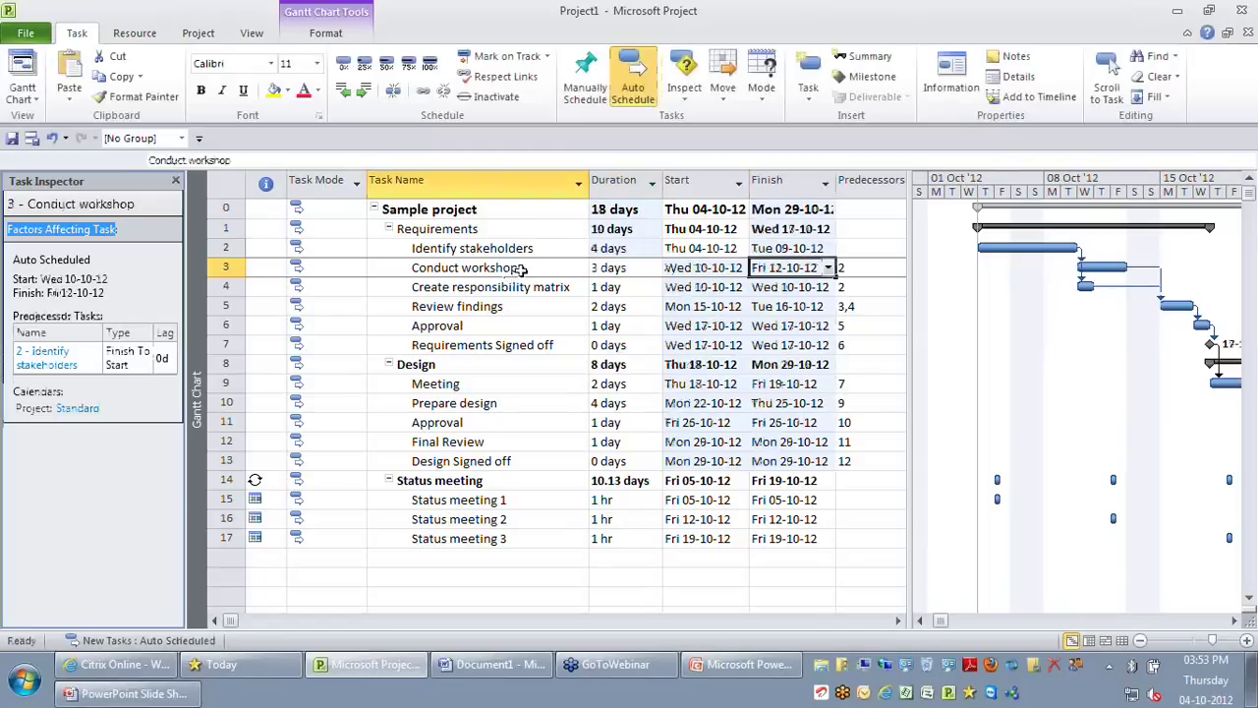
Set the constraint of Conduct workshop to Must Start On with the constraint date Fri 12-10-12
left_click(524, 270)
double_click(523, 273)
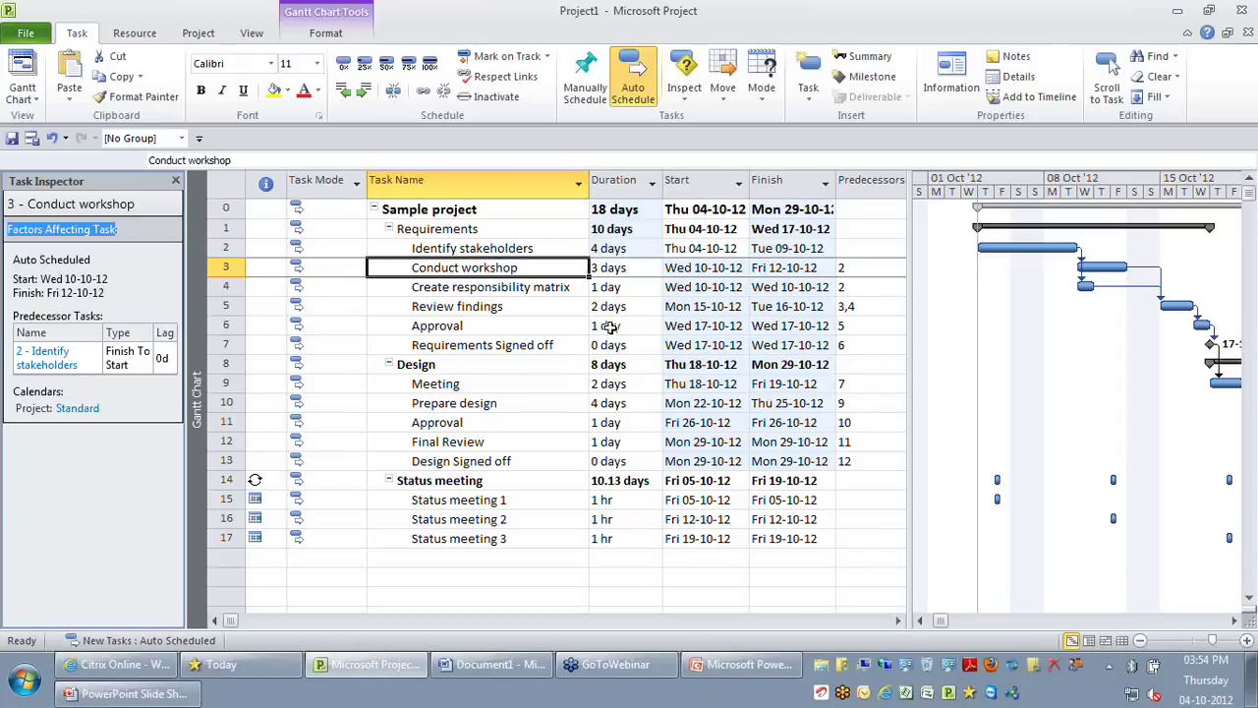
double_click(509, 268)
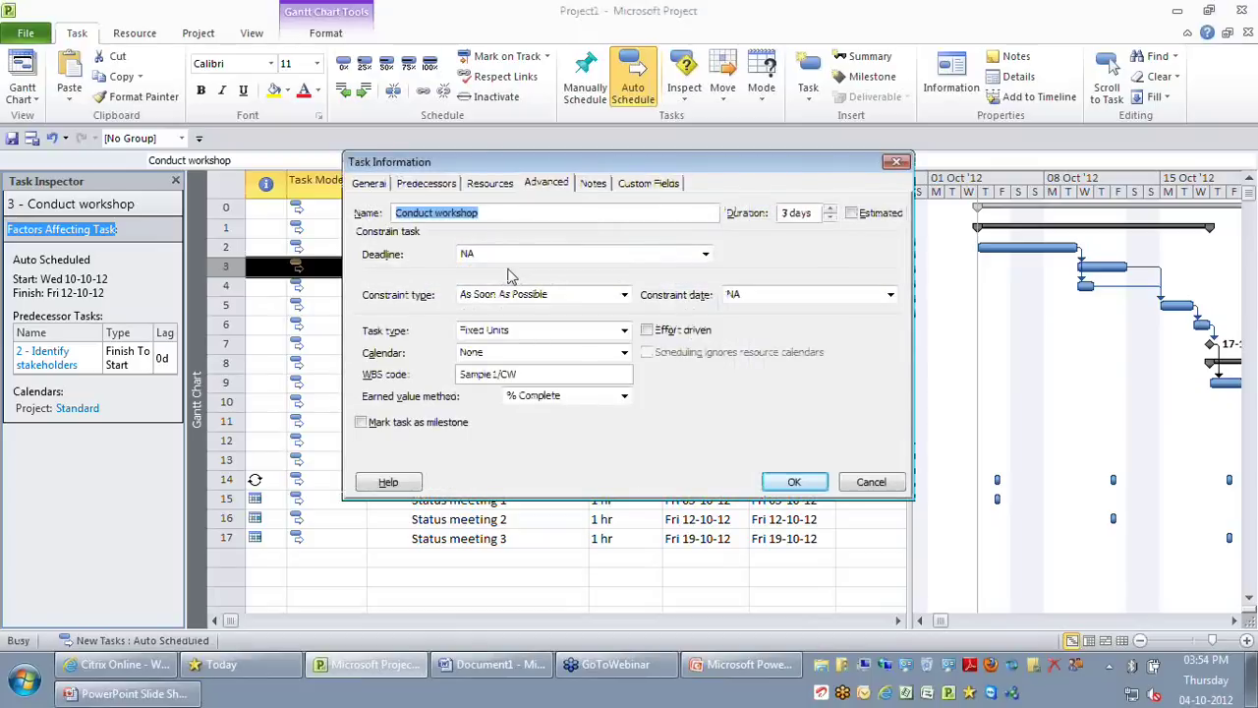
left_click(579, 298)
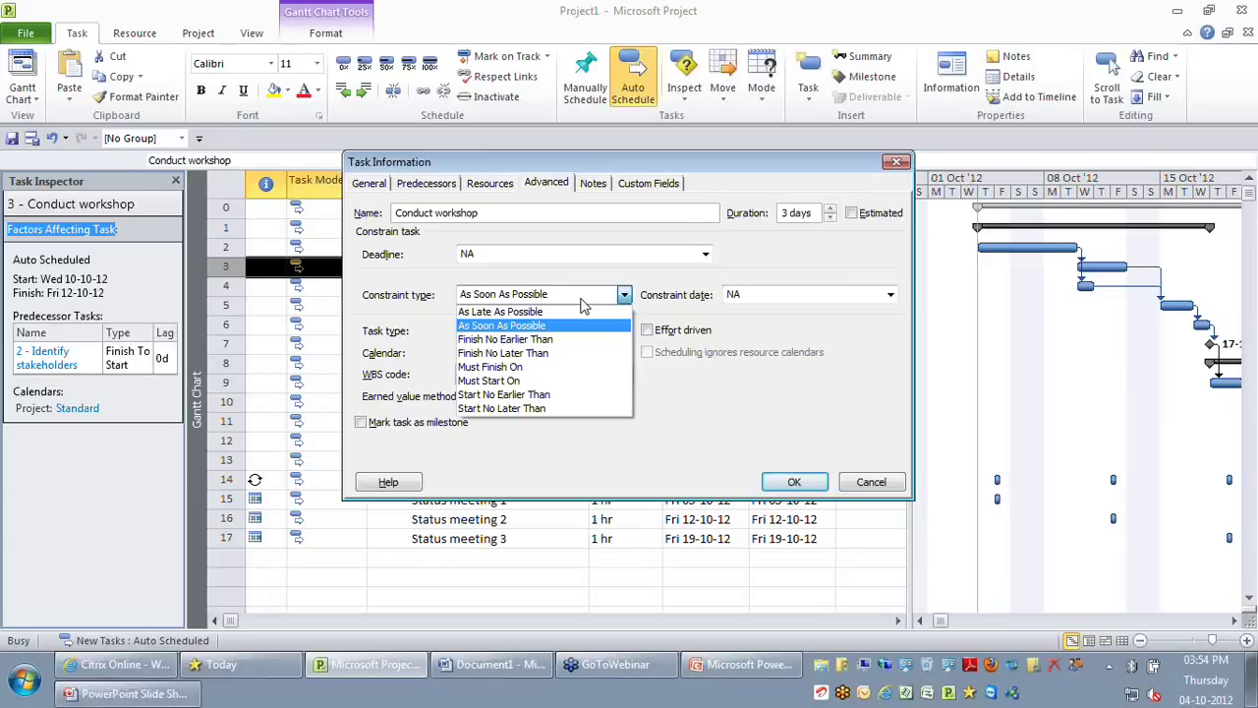
left_click(602, 284)
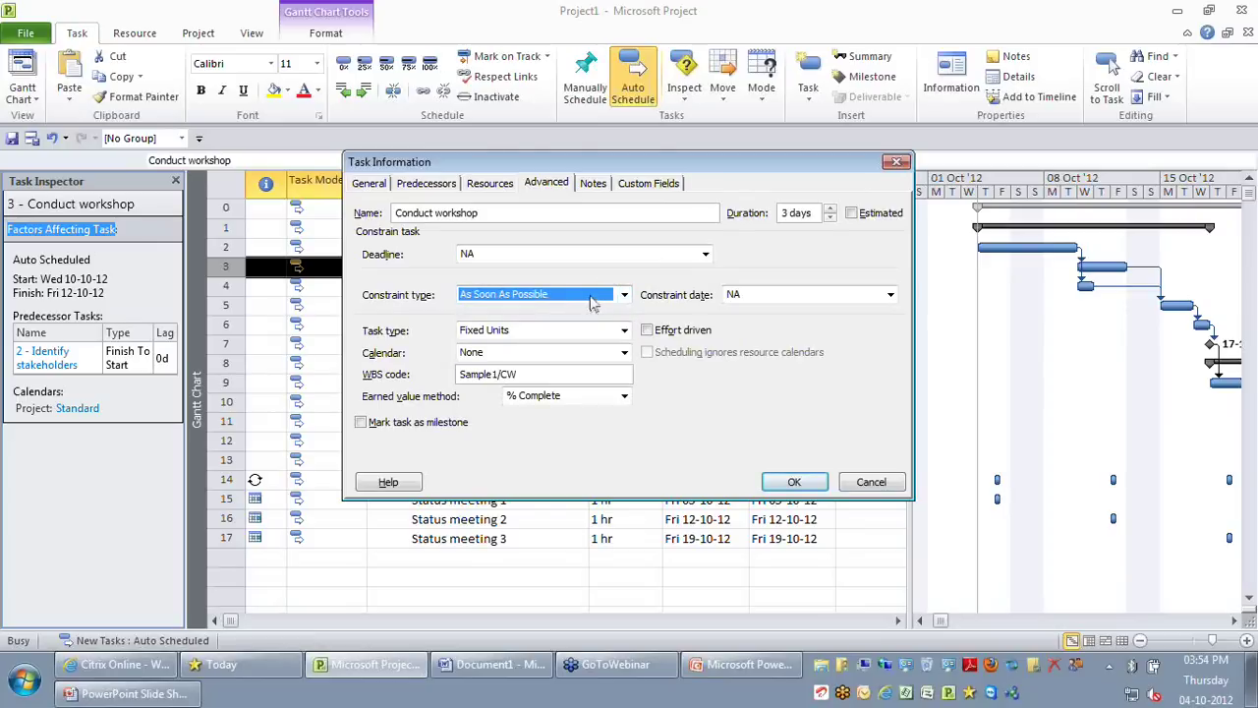
left_click(595, 299)
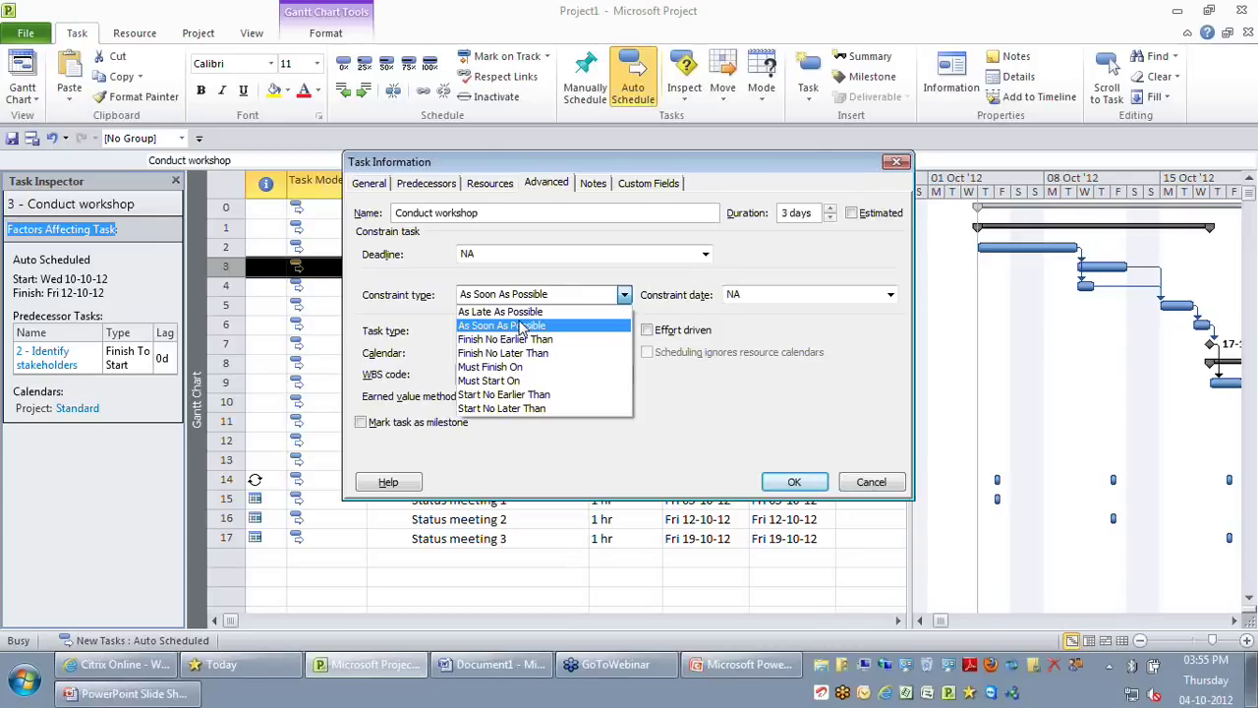
left_click(516, 380)
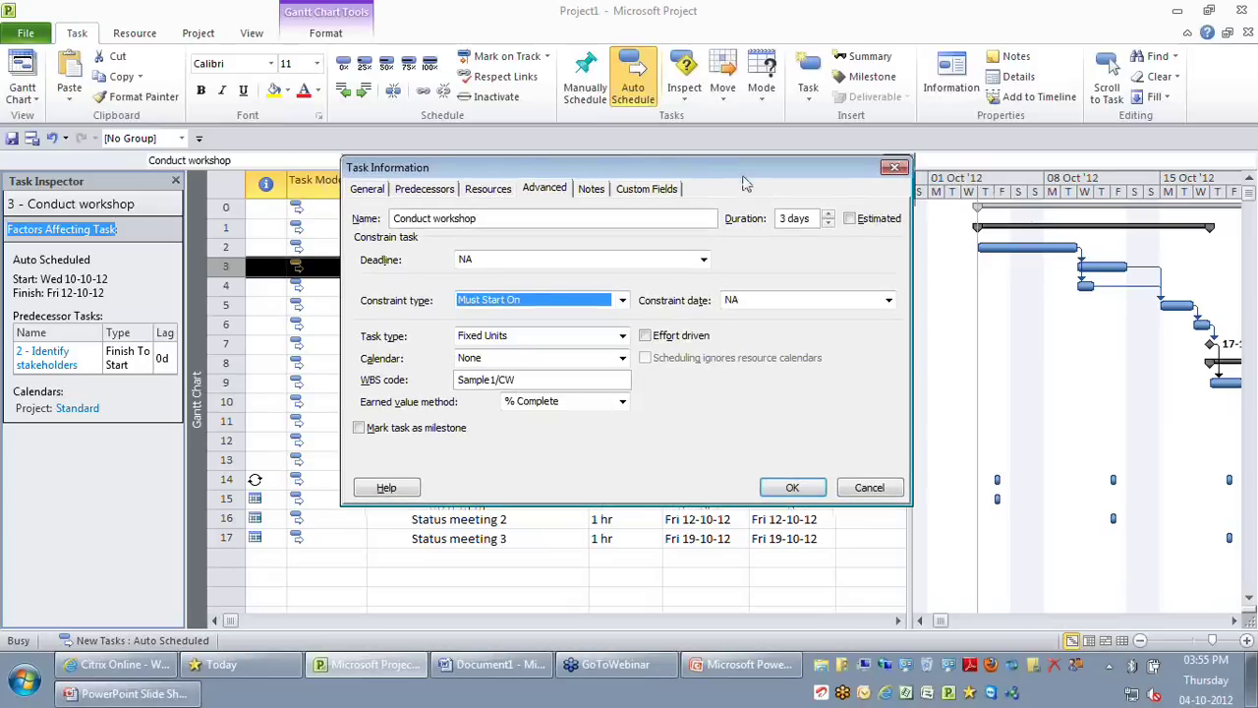
left_click_drag(745, 184, 742, 309)
left_click(886, 434)
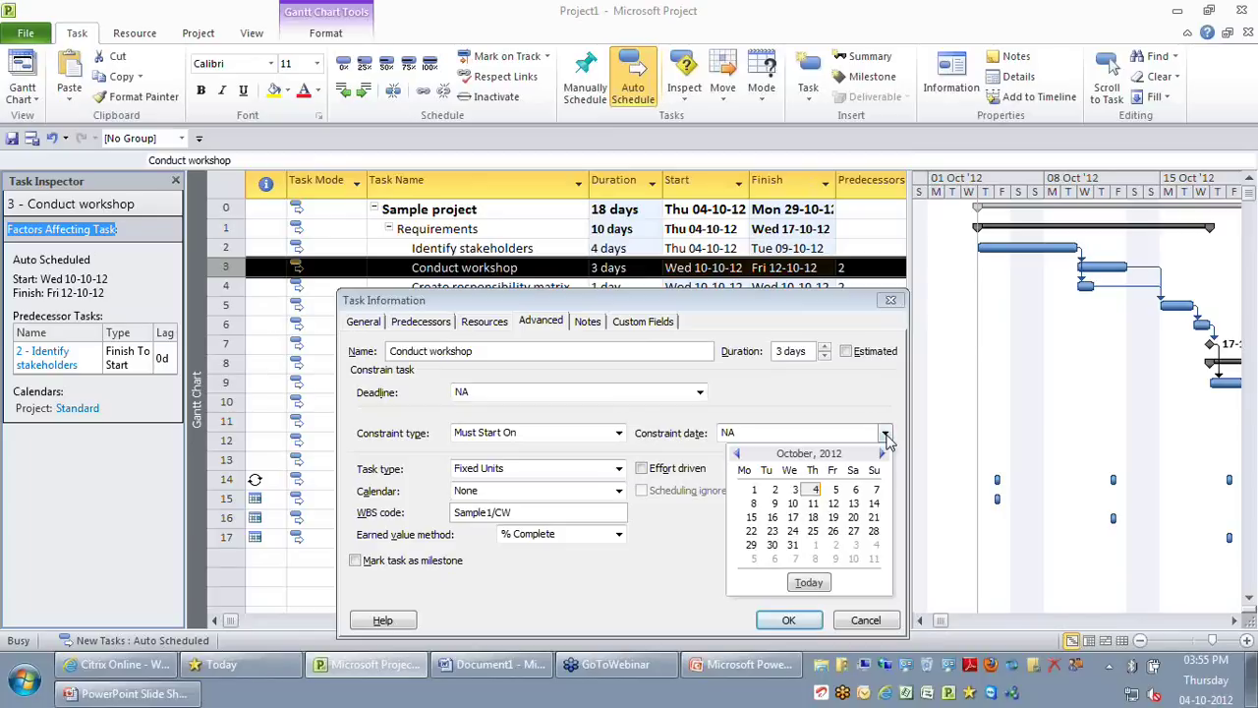
left_click(833, 505)
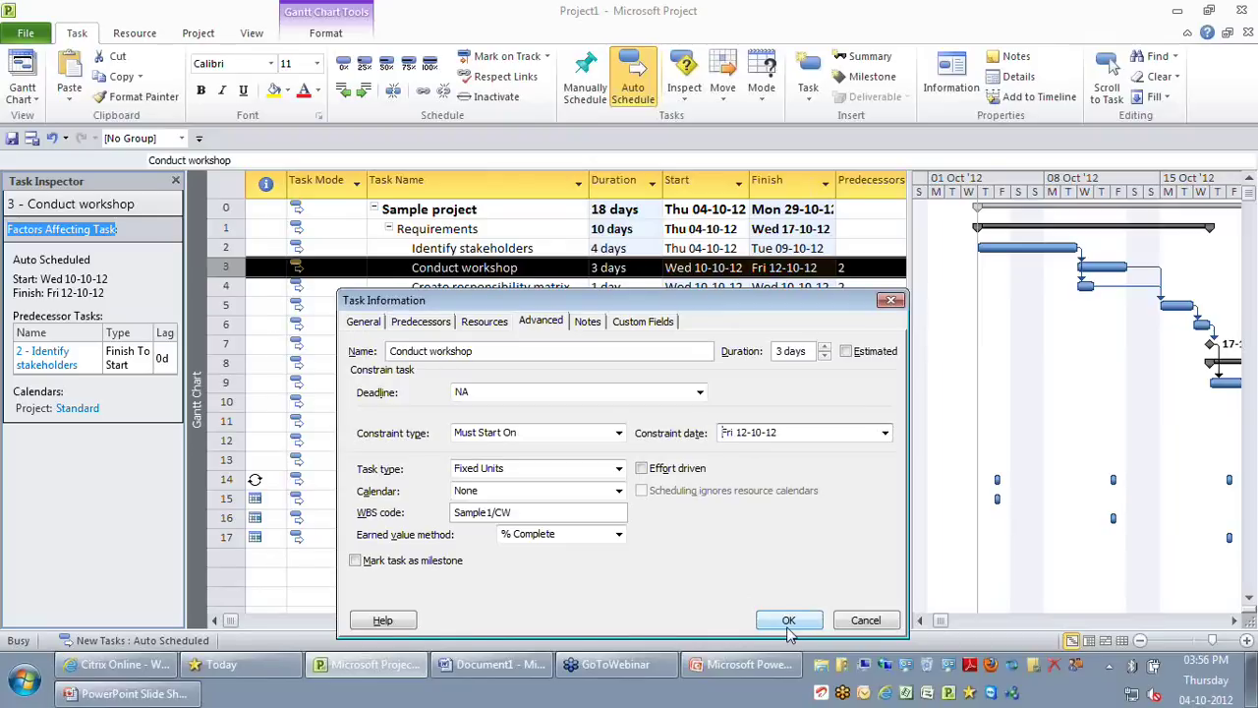
left_click(791, 623)
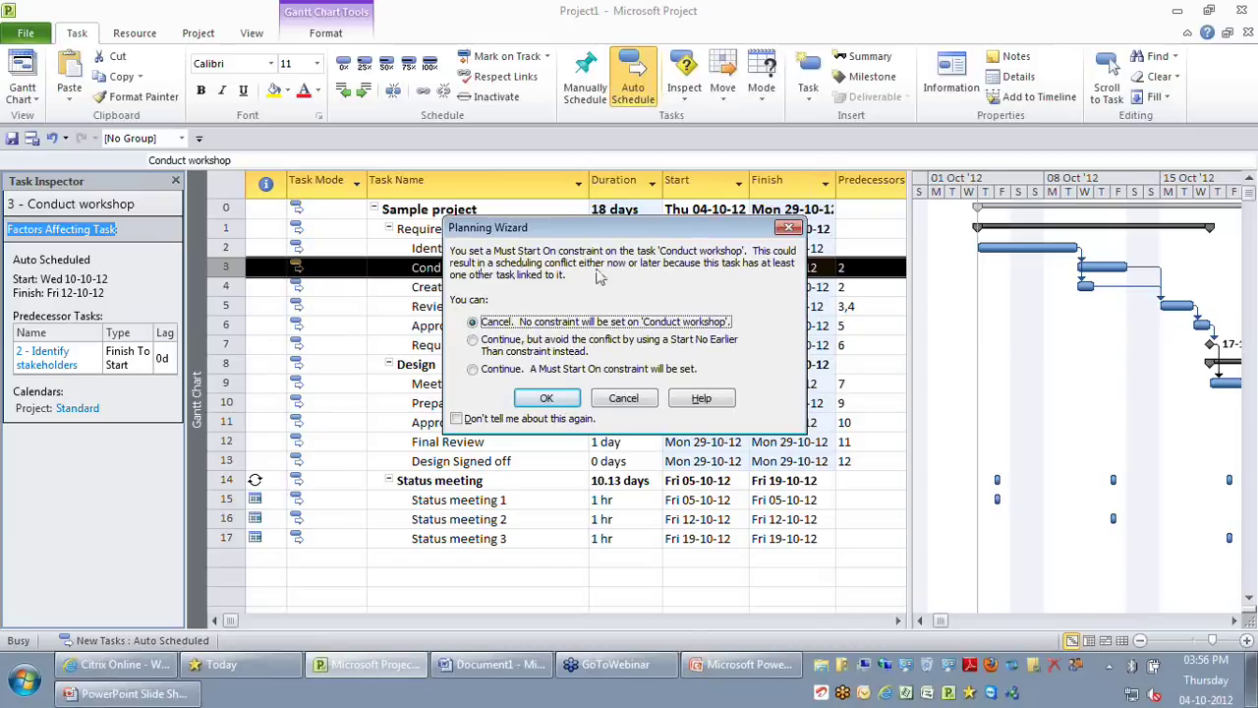
Resolve the Planning Wizard's scheduling conflict prompt by continuing with the Must Start On constraint for Conduct workshop
left_click_drag(569, 225, 567, 229)
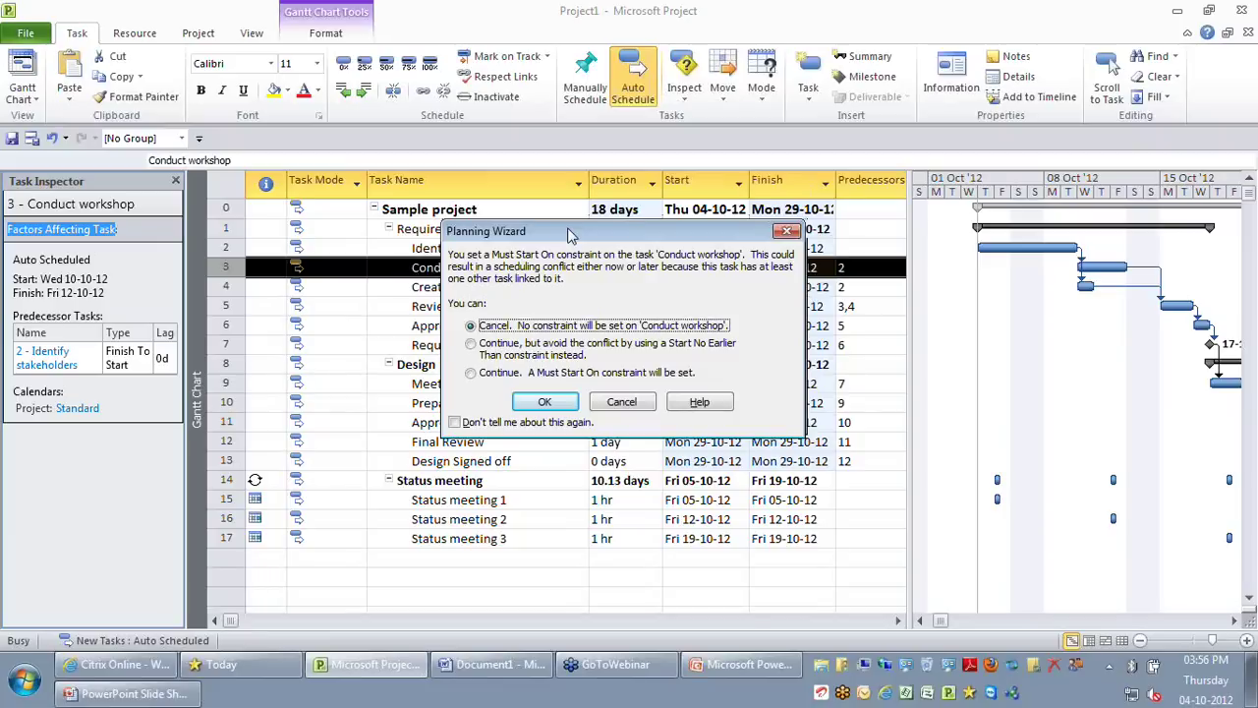
left_click_drag(568, 232, 558, 284)
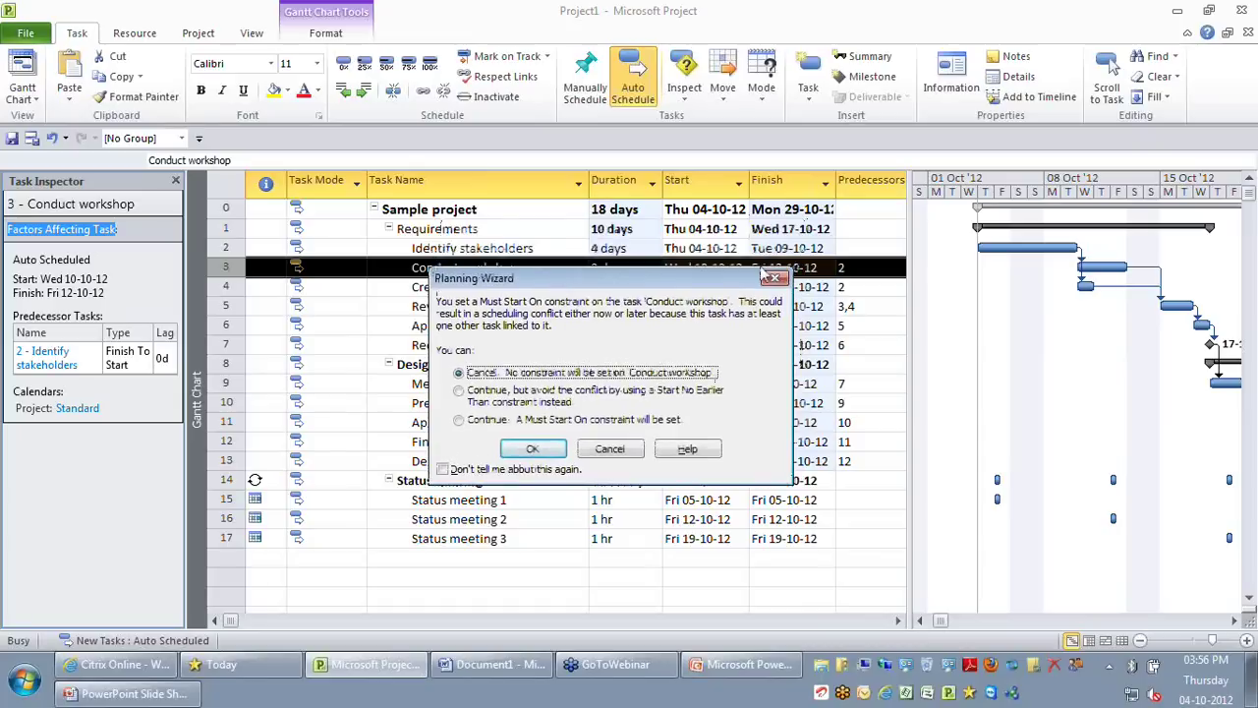
left_click(571, 403)
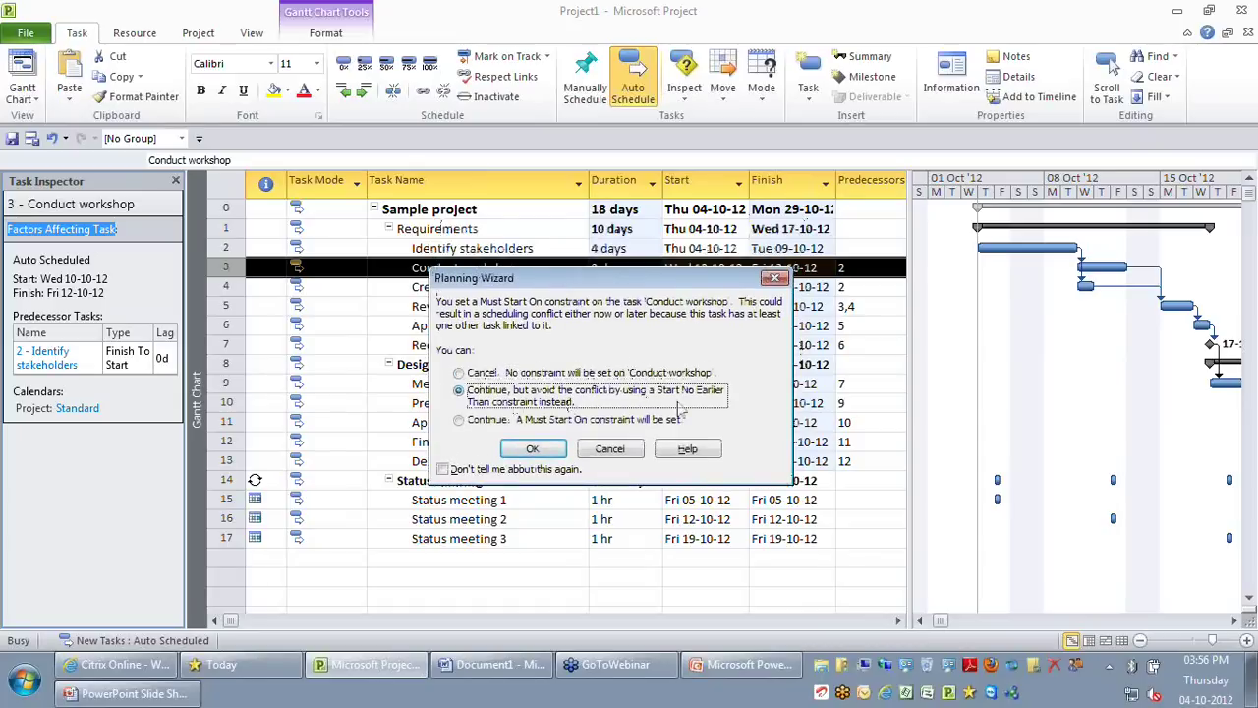
left_click(569, 426)
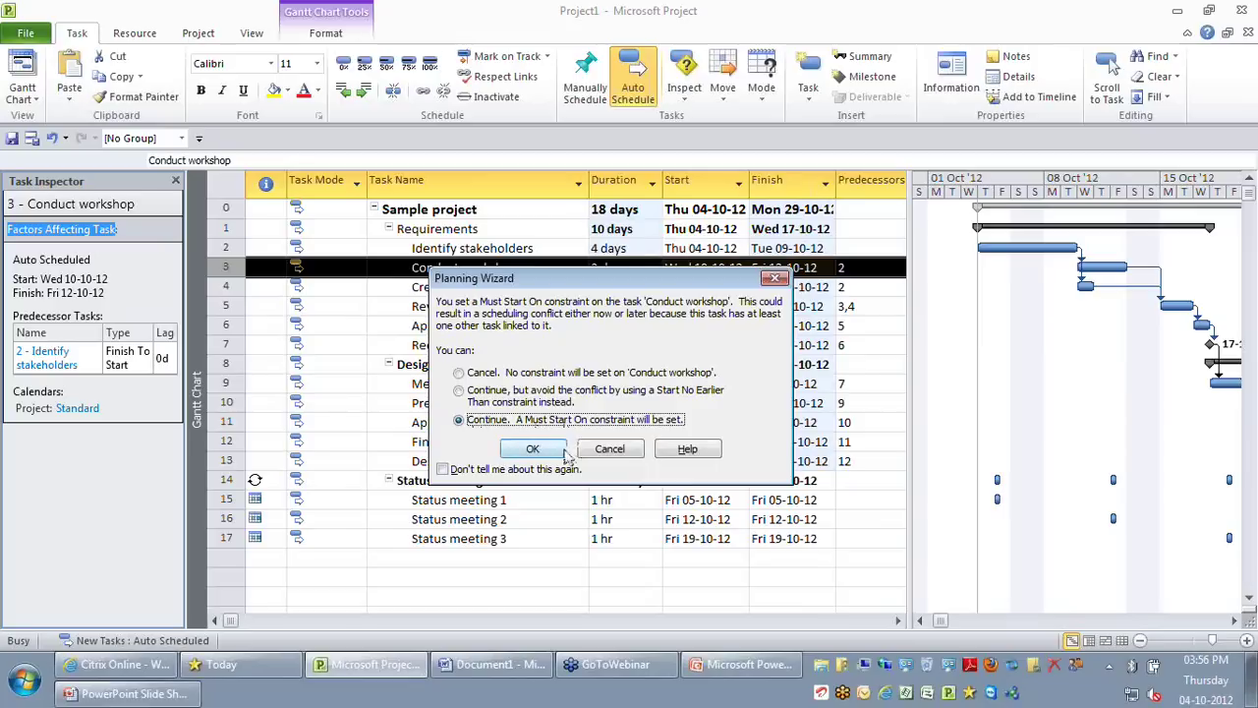
left_click(532, 449)
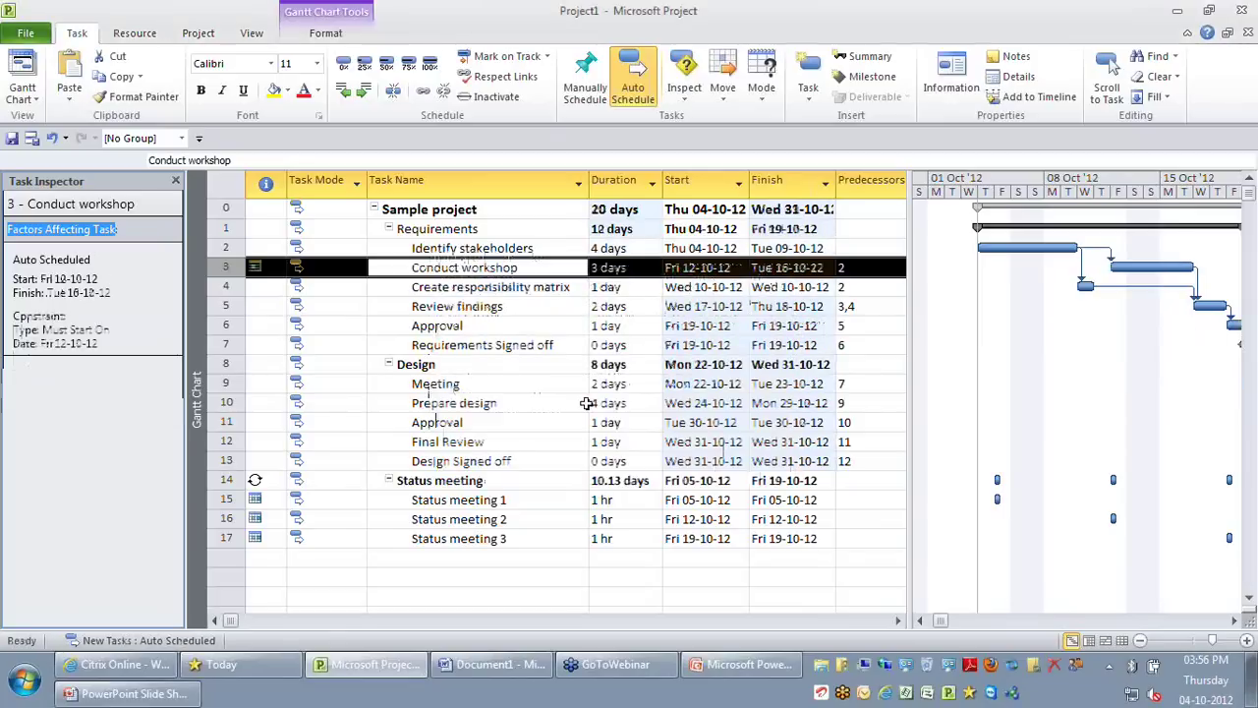
Set the duration of Identify stakeholders to 10 days
left_click(477, 248)
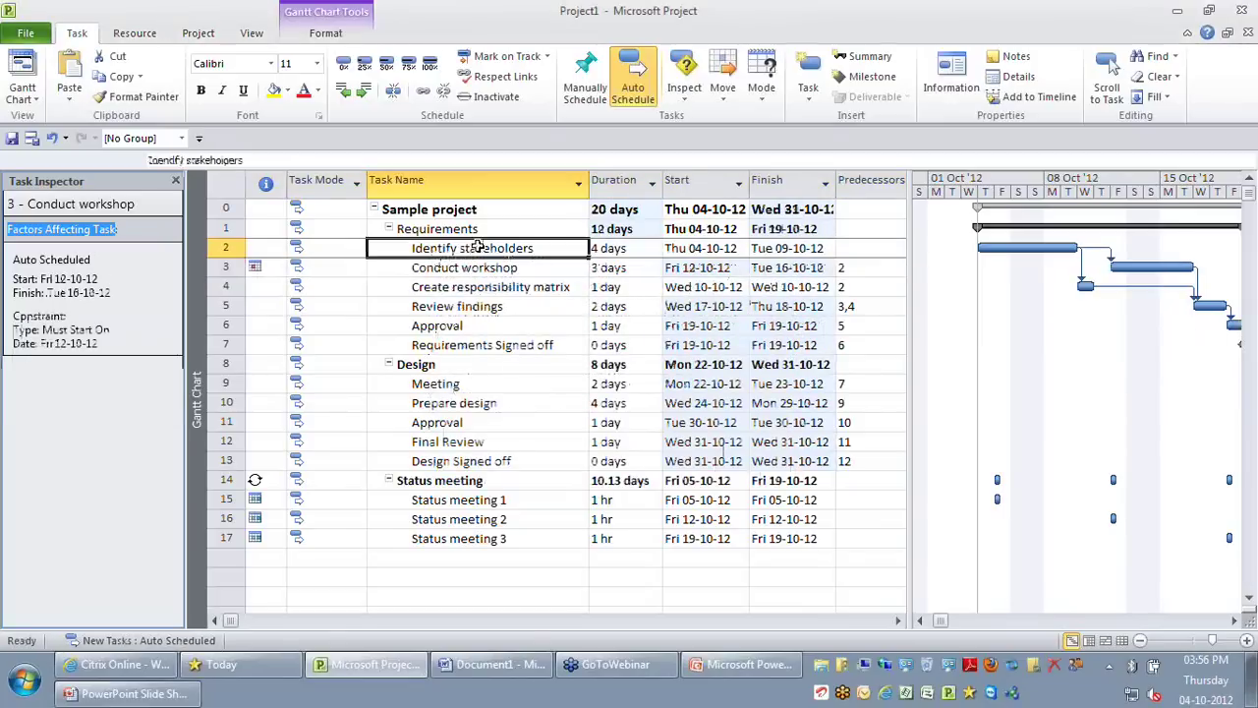
left_click(607, 248)
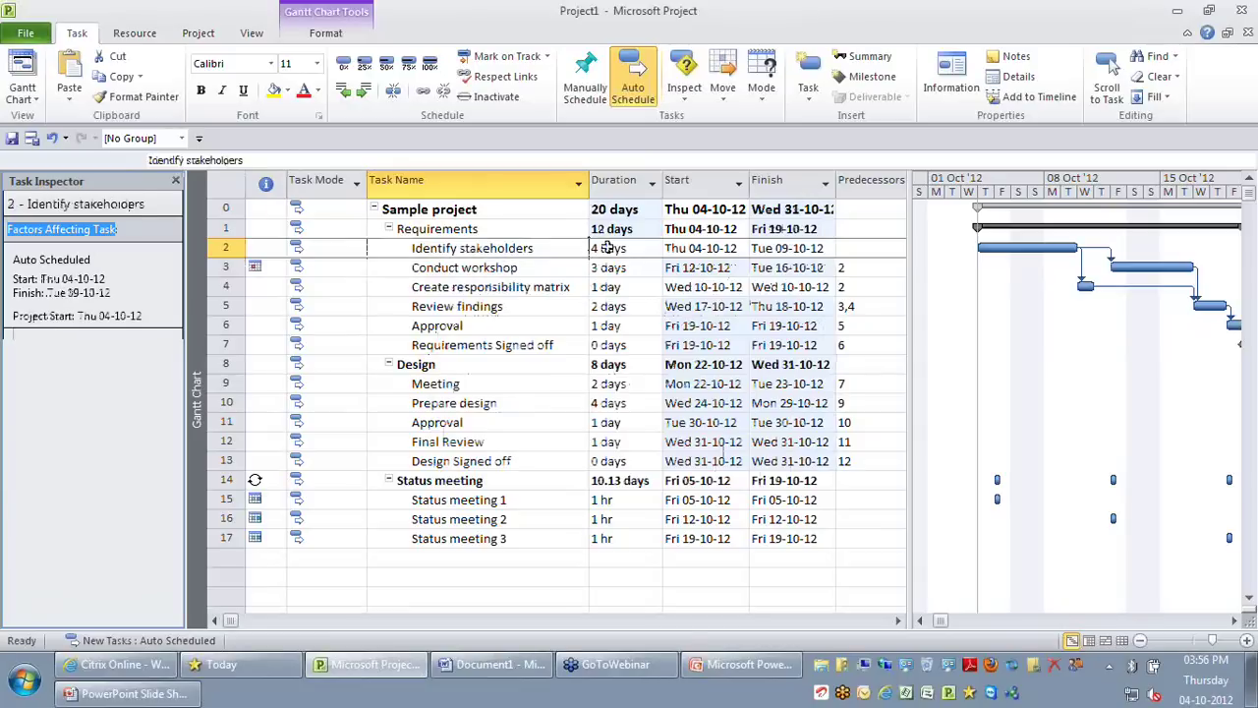
left_click(608, 248)
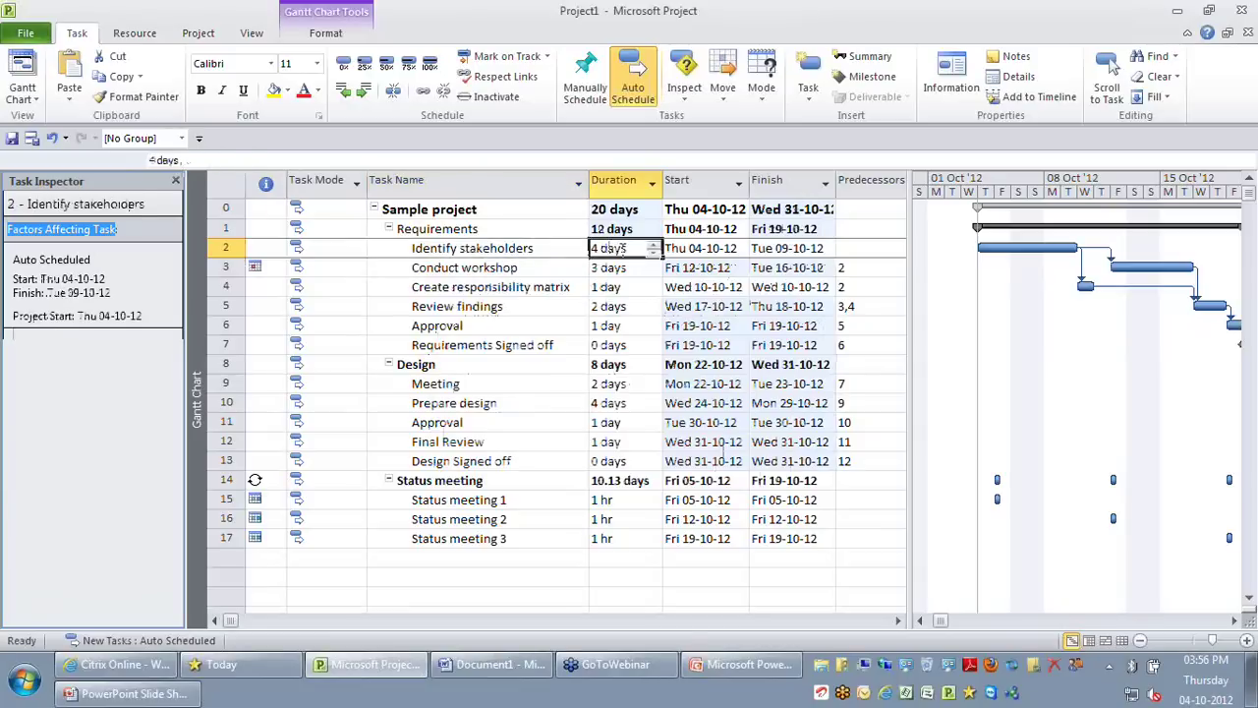
left_click(654, 245)
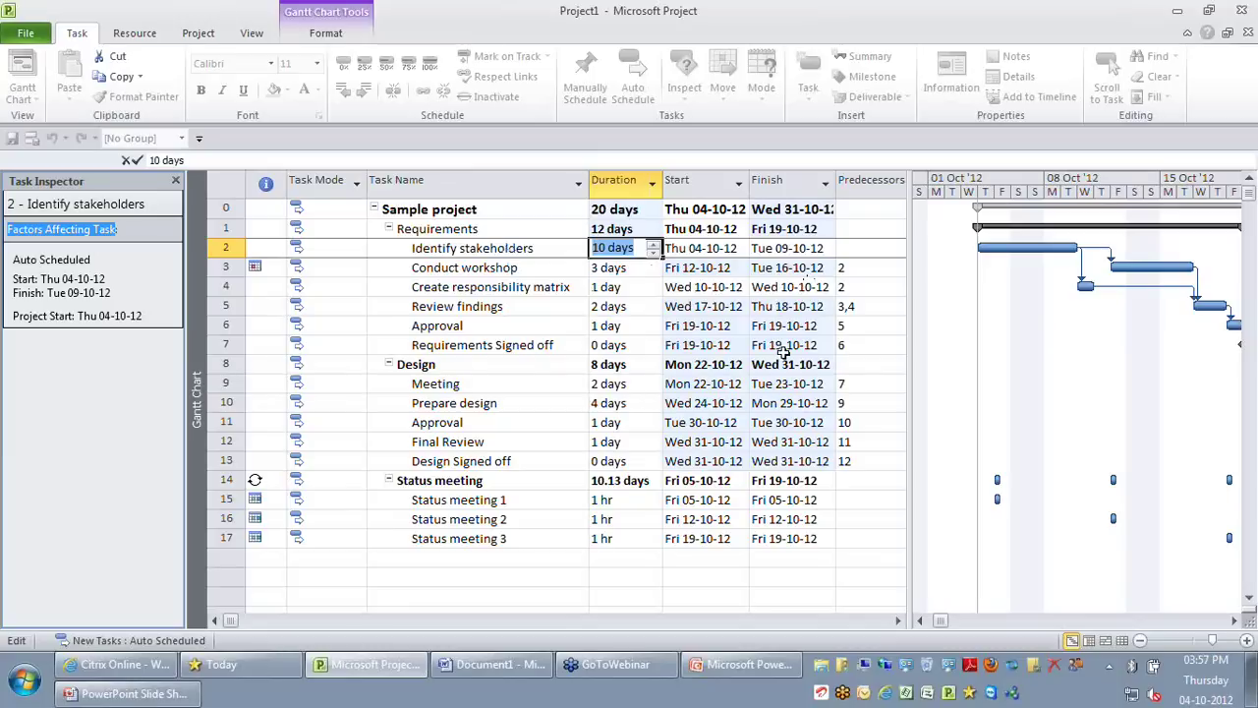
key("ctrl+z")
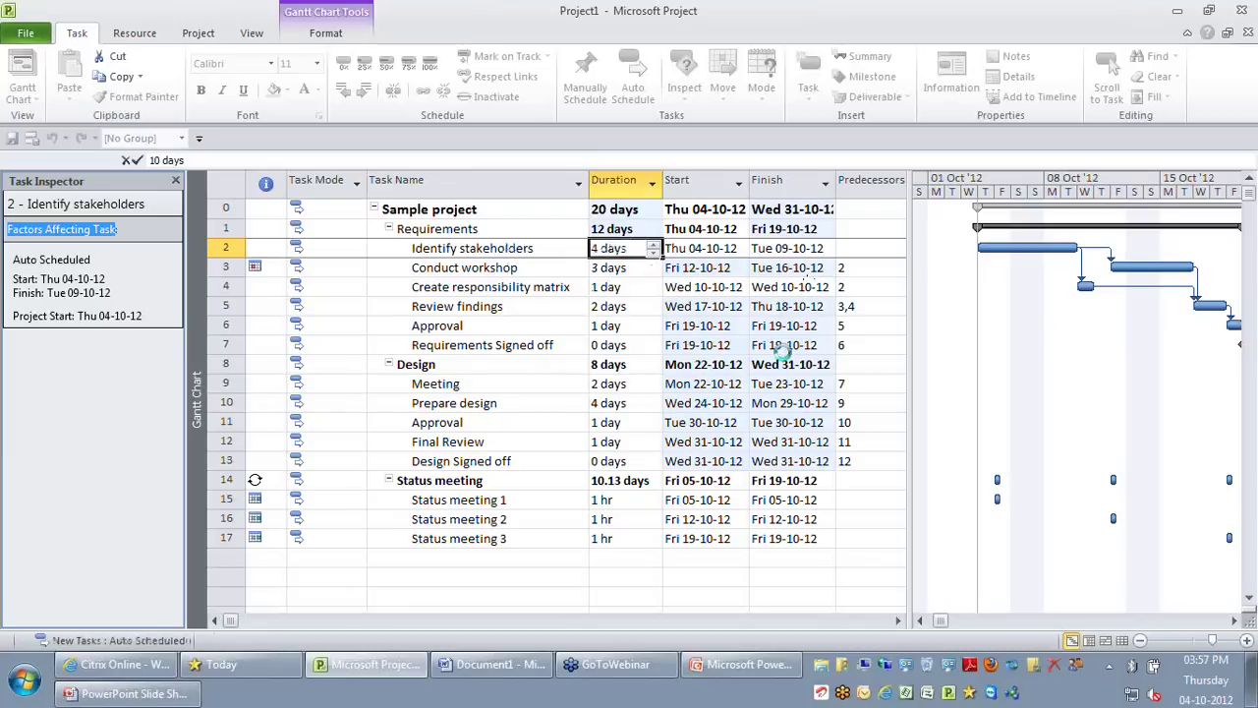
left_click(783, 348)
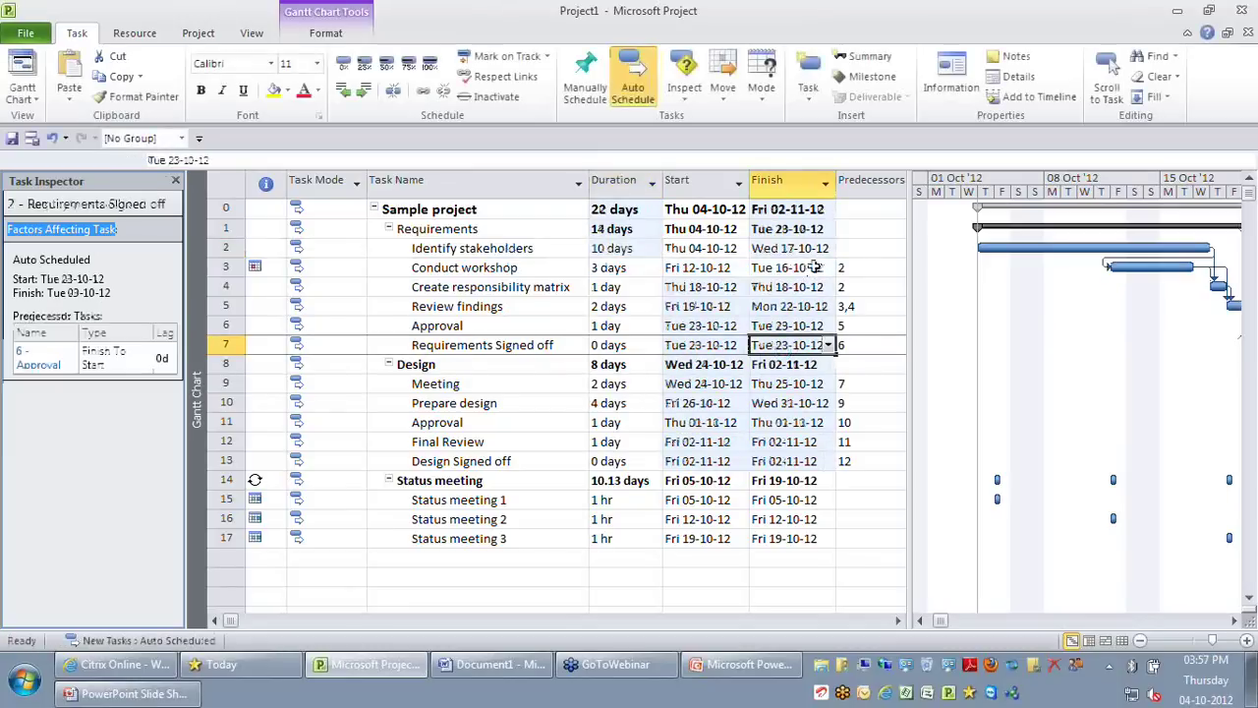
Compare the start date of Conduct workshop with the finish date of Identify stakeholders, and undo the last duration change
left_click(476, 264)
key("Right")
key("Right")
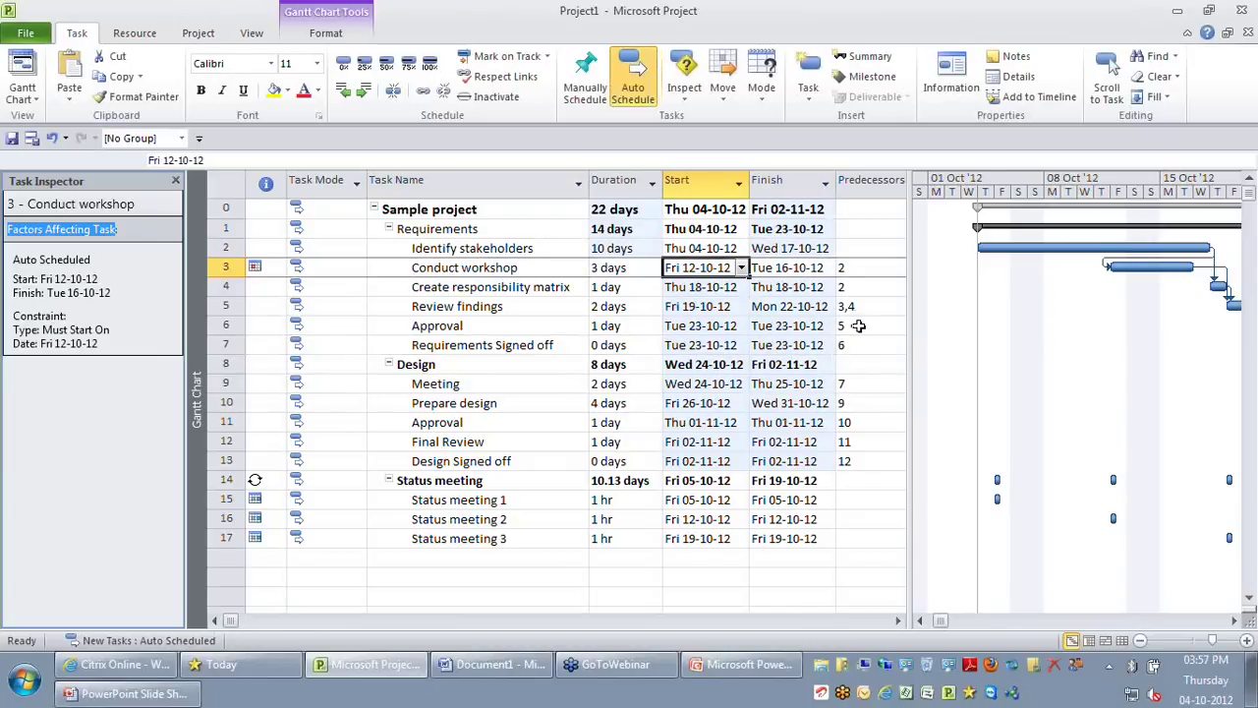
left_click(504, 245)
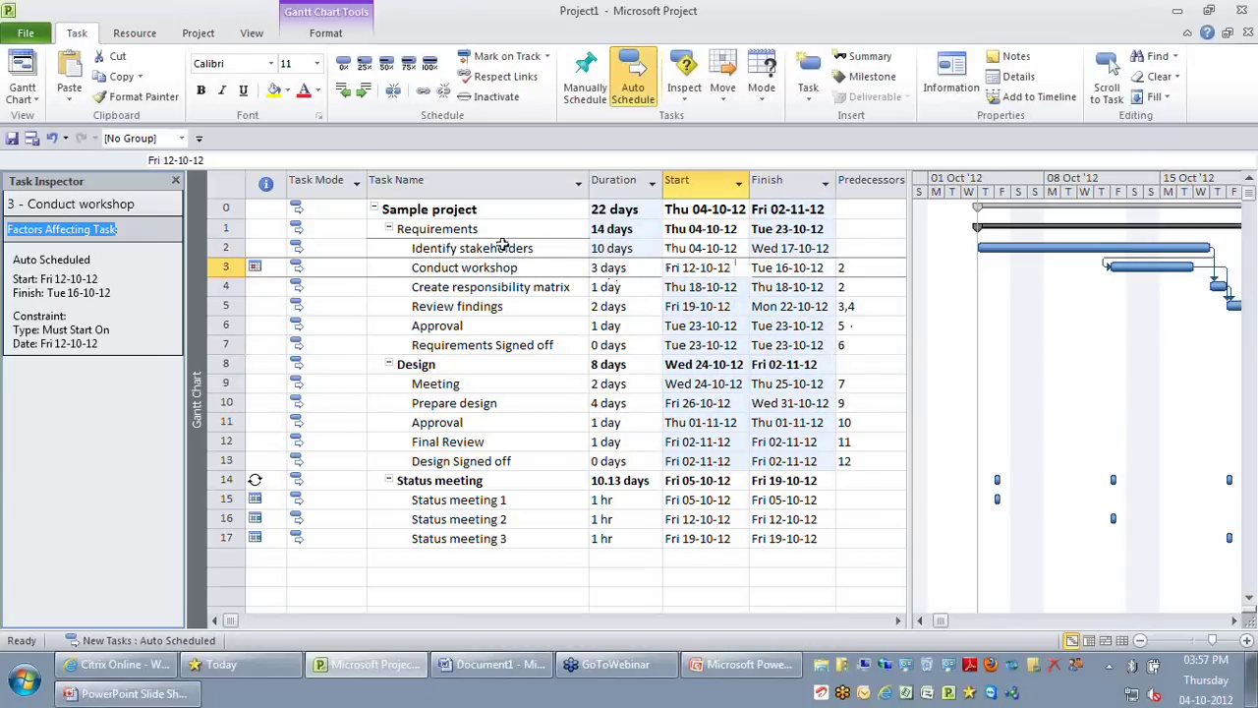
left_click(503, 246)
left_click(814, 249)
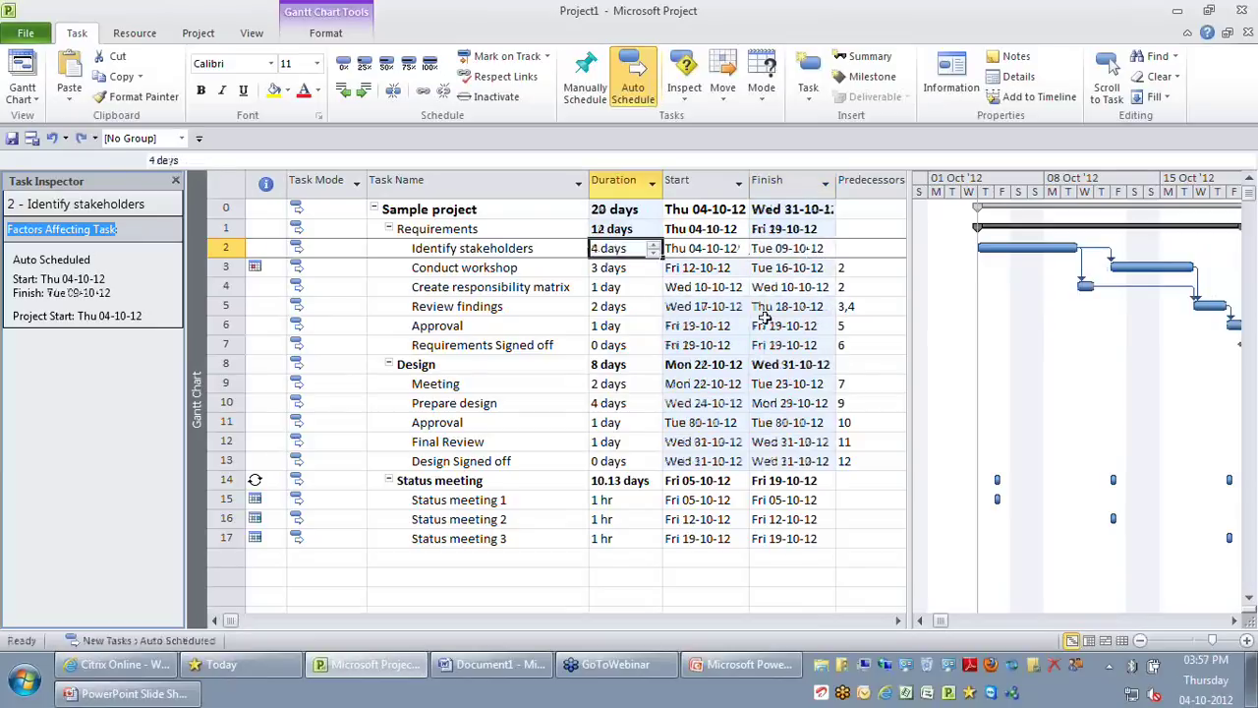
Change the constraint of Conduct workshop to Start No Earlier Than Fri 12-10-12 and check the task's start and finish dates
double_click(574, 269)
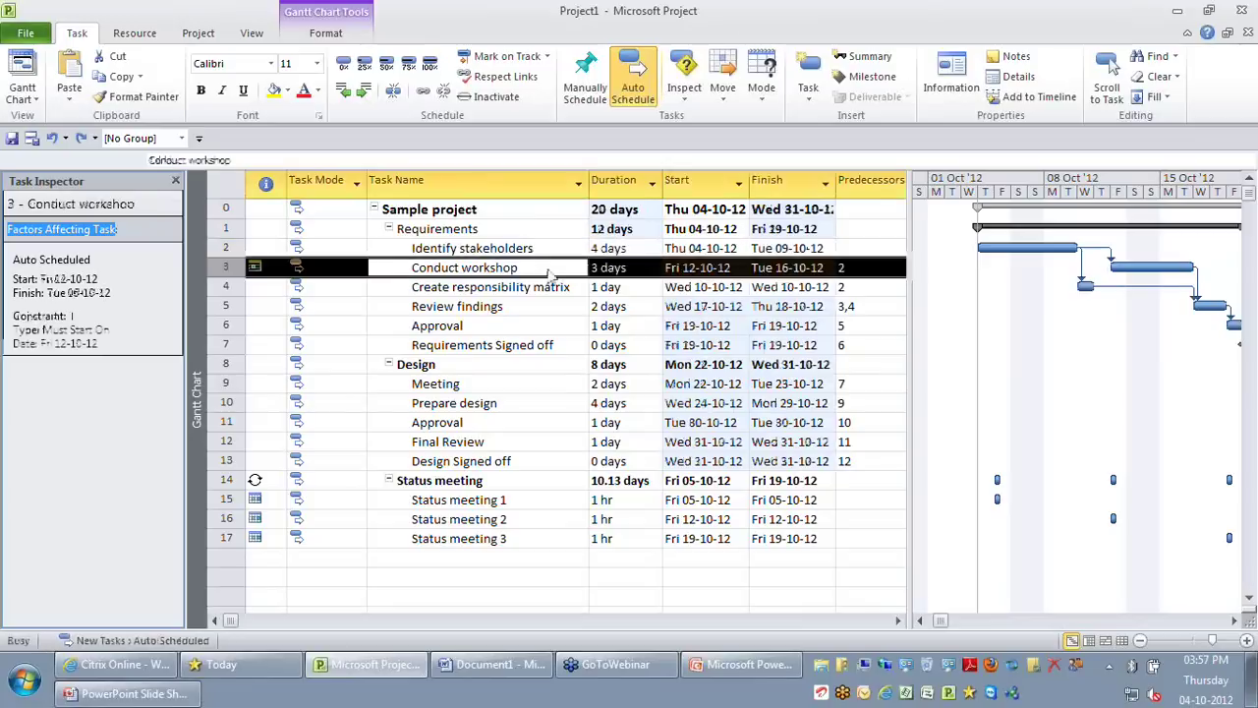
left_click(623, 295)
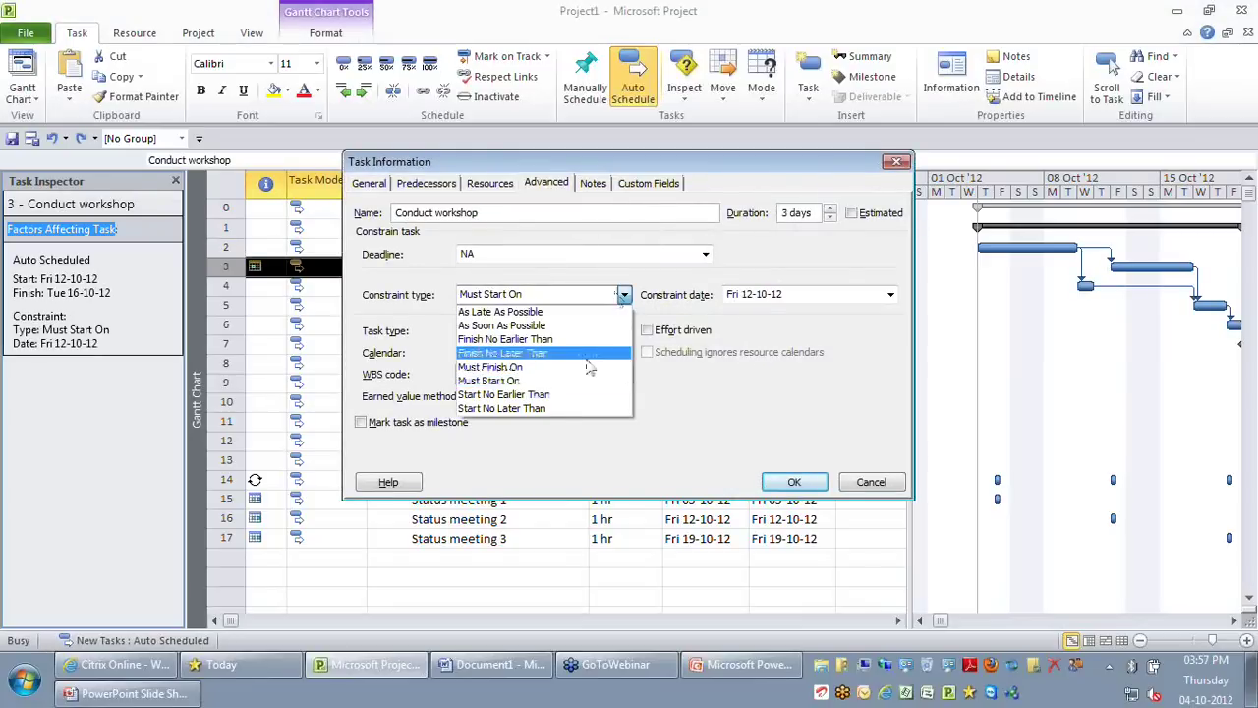
left_click(567, 395)
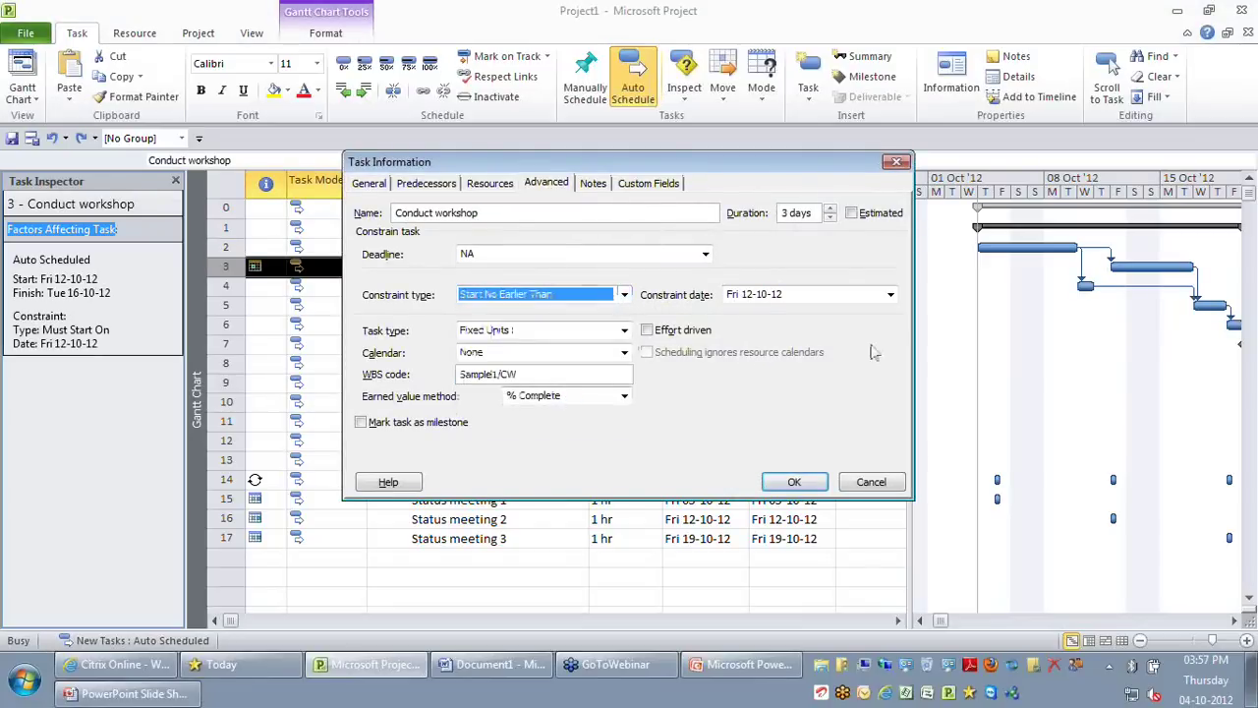
left_click(890, 295)
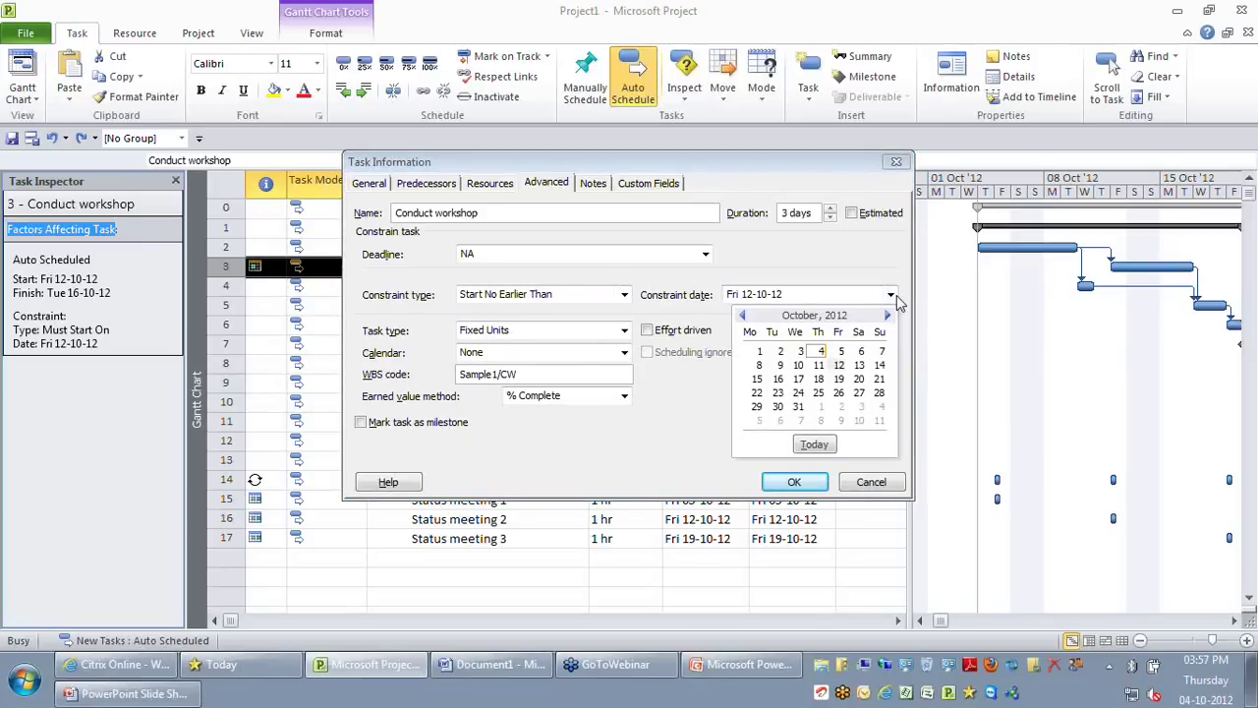
left_click(840, 368)
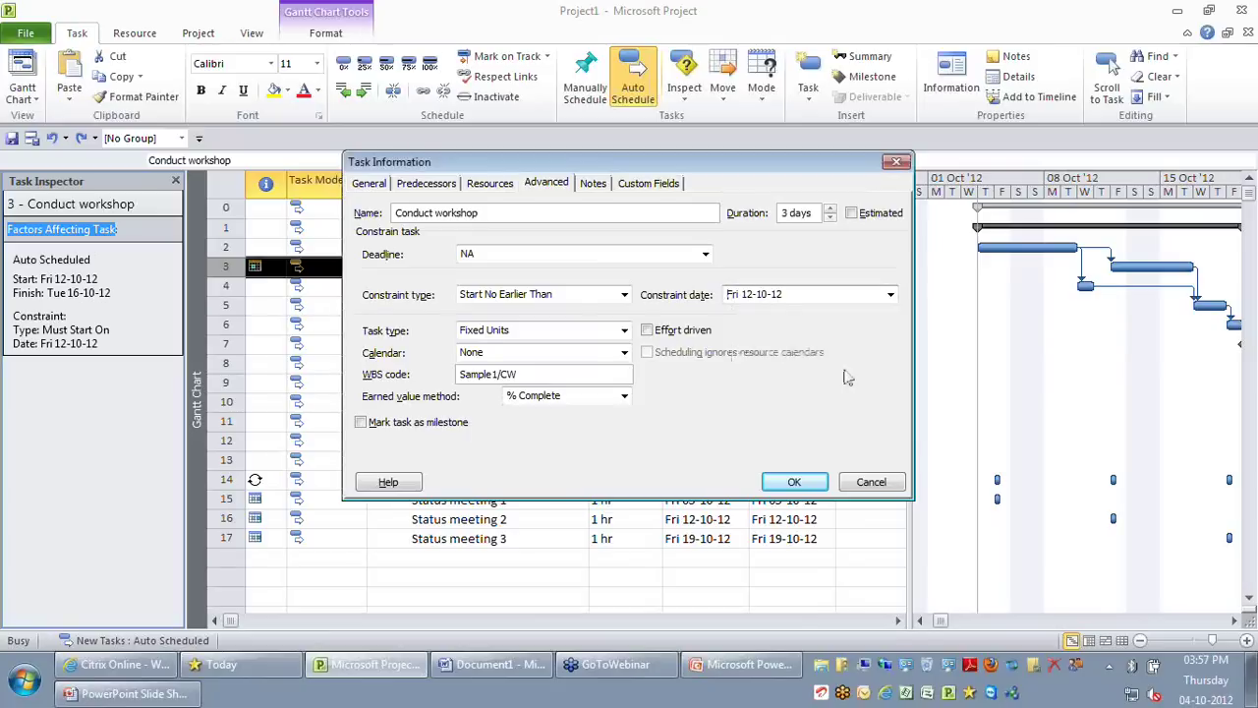
left_click(795, 483)
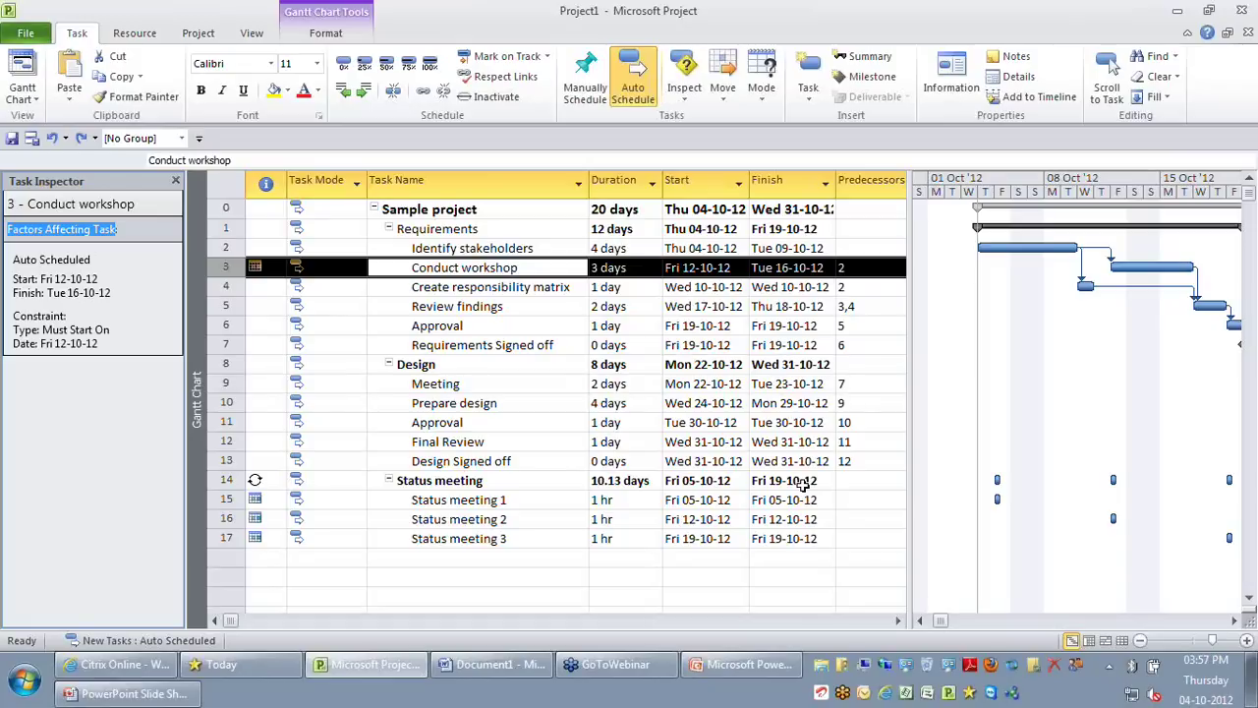
left_click(710, 267)
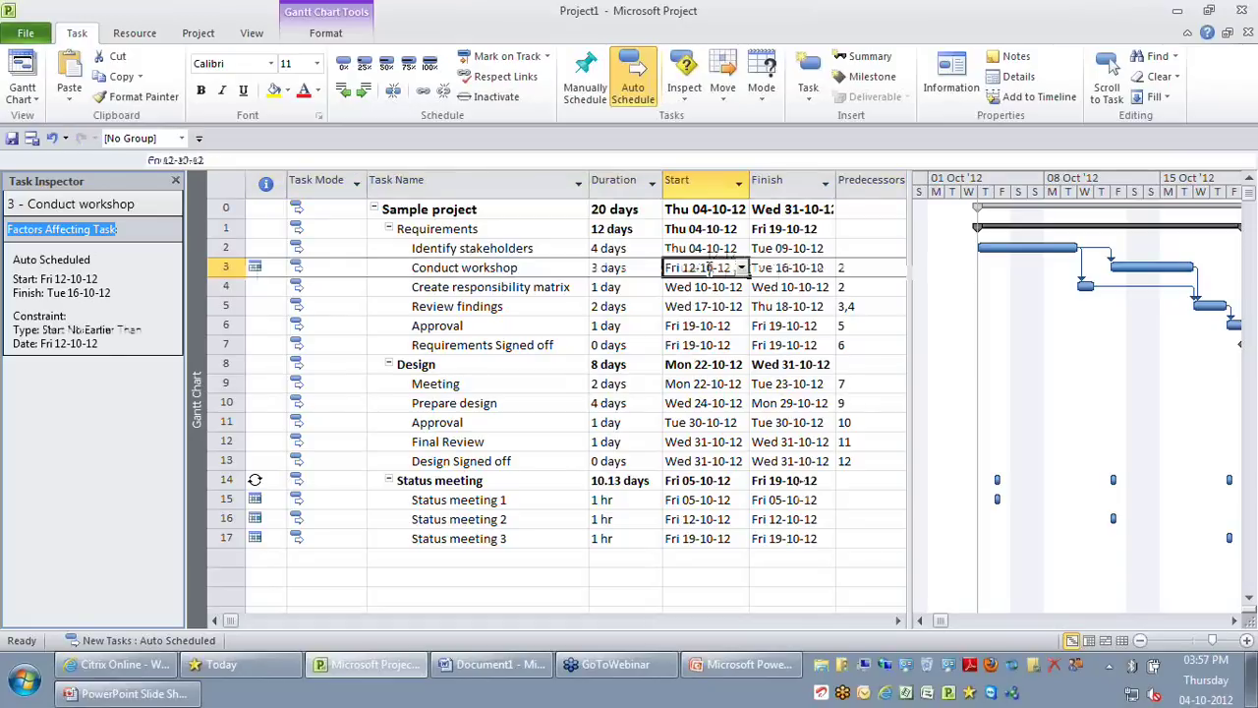
left_click(787, 267)
left_click_drag(834, 267, 752, 267)
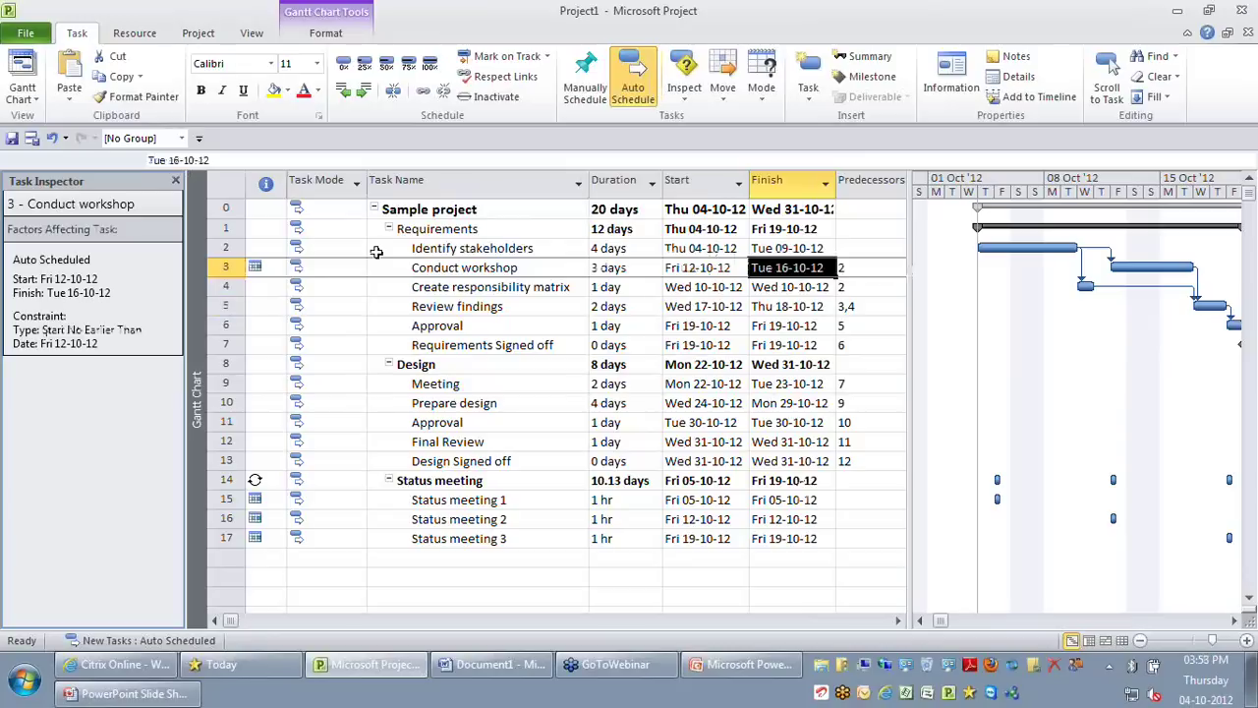
Set the duration of Identify stakeholders to 10 days and check the factors affecting Conduct workshop in the Task Inspector
left_click(482, 250)
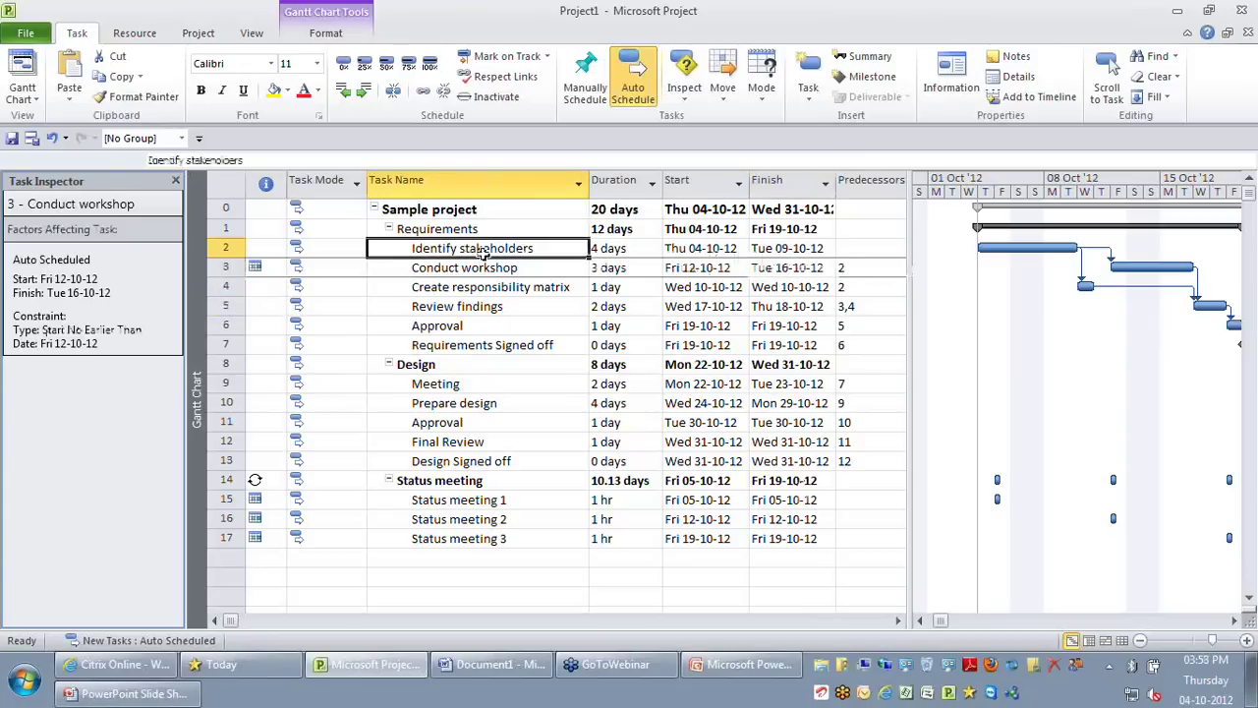
left_click(653, 249)
left_click(653, 244)
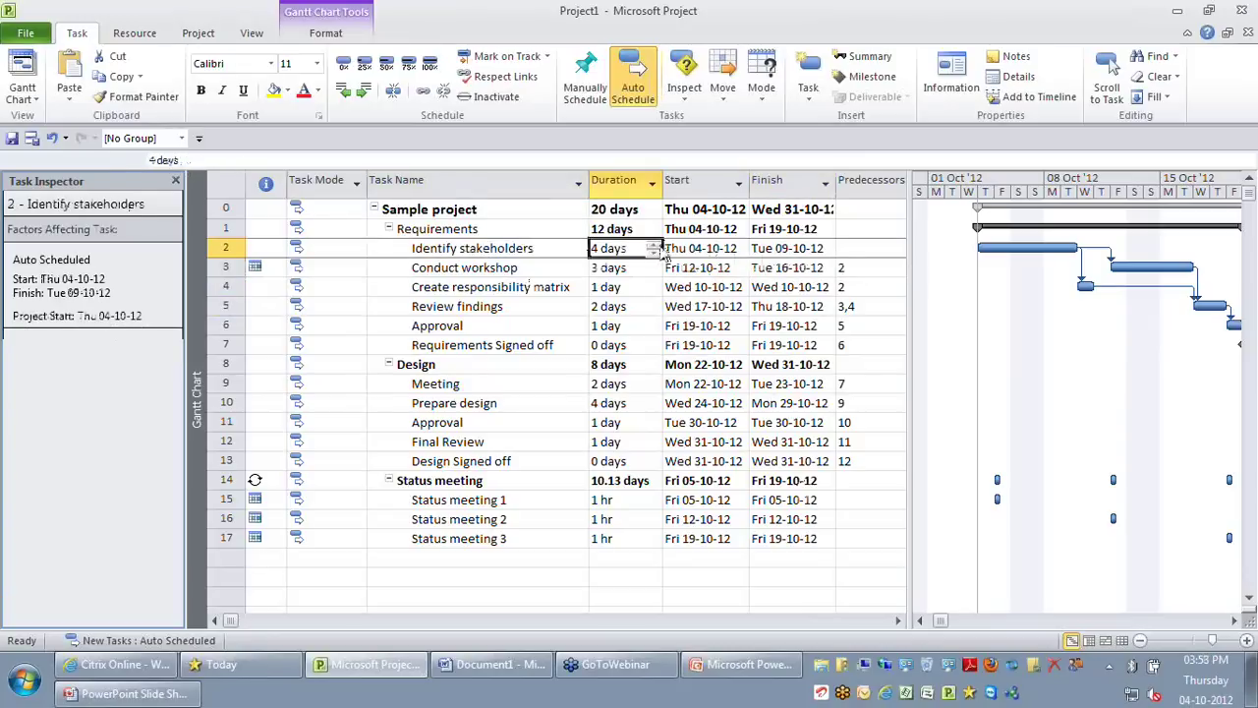
left_click(626, 332)
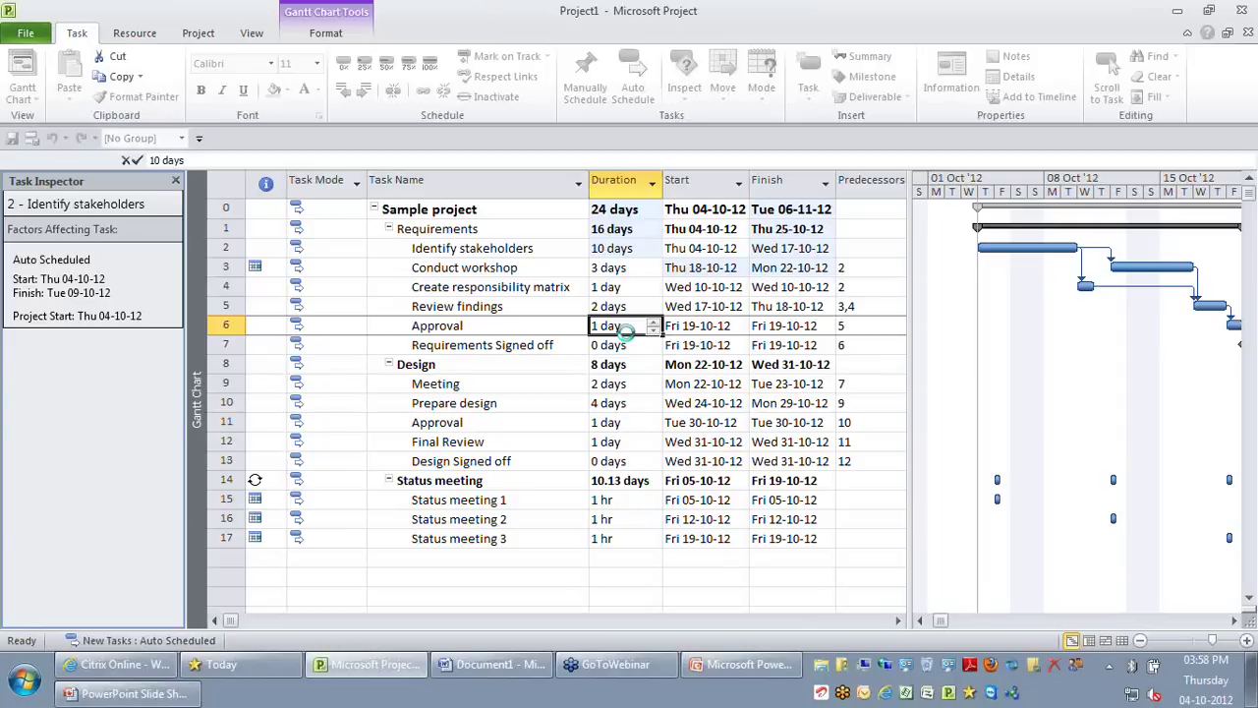
left_click(620, 268)
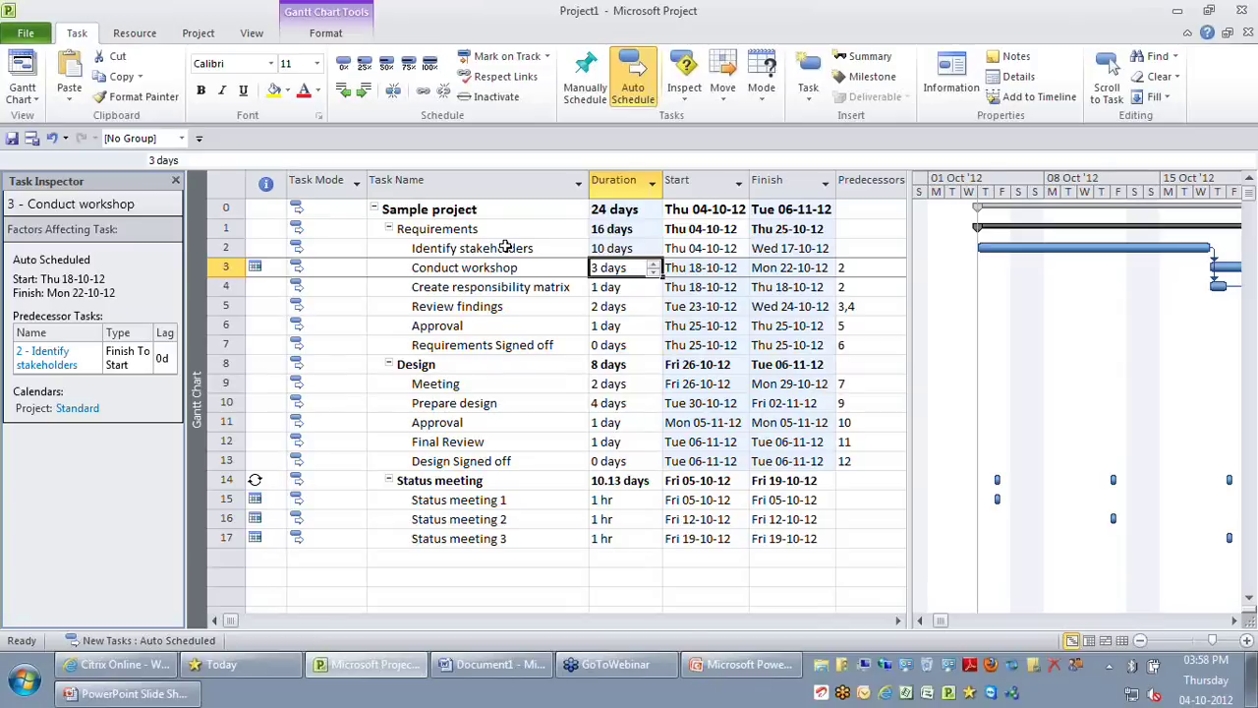
Switch to the PowerPoint slide show
key("alt+Tab")
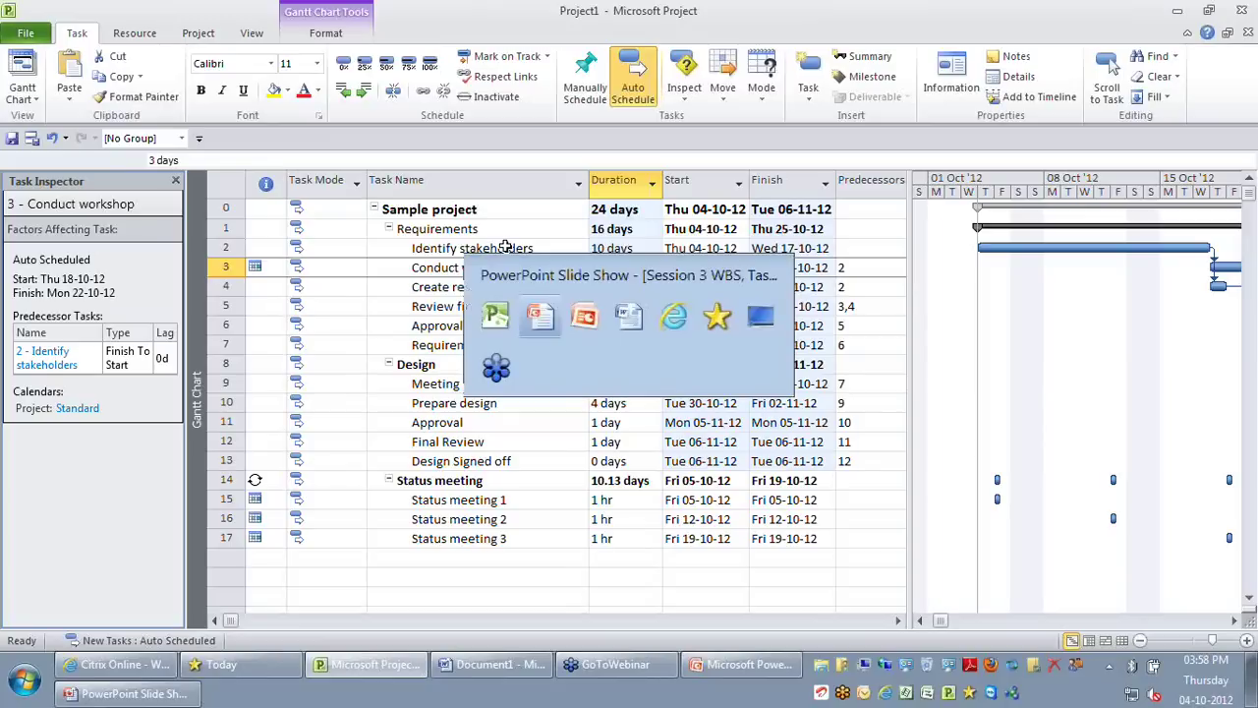